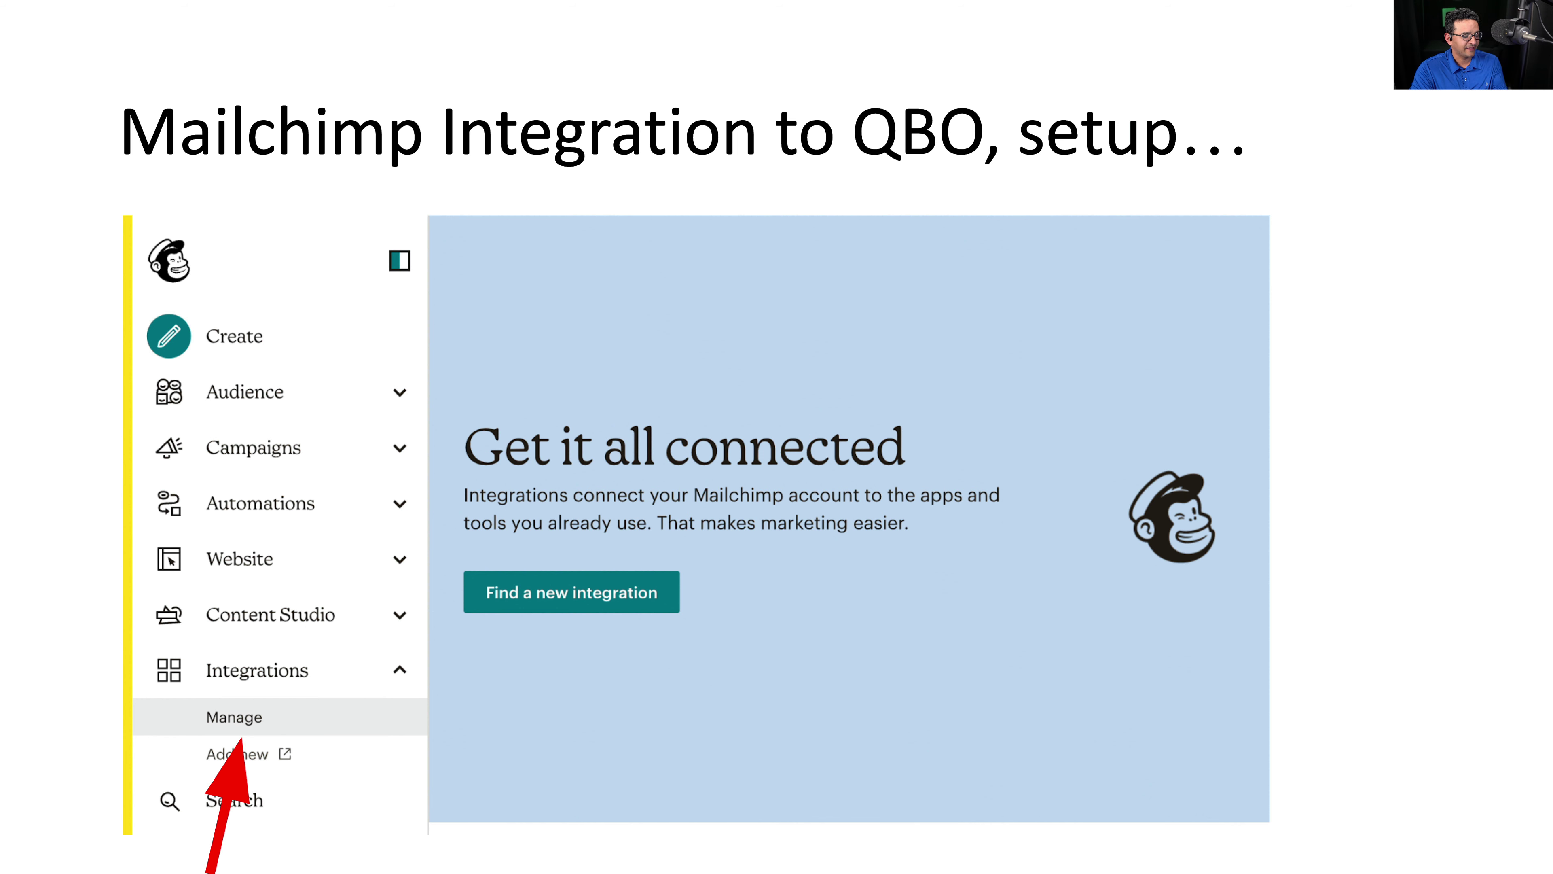
# - Advance the slideshow to the marketplace QuickBooks search slide
pyautogui.press('Right')
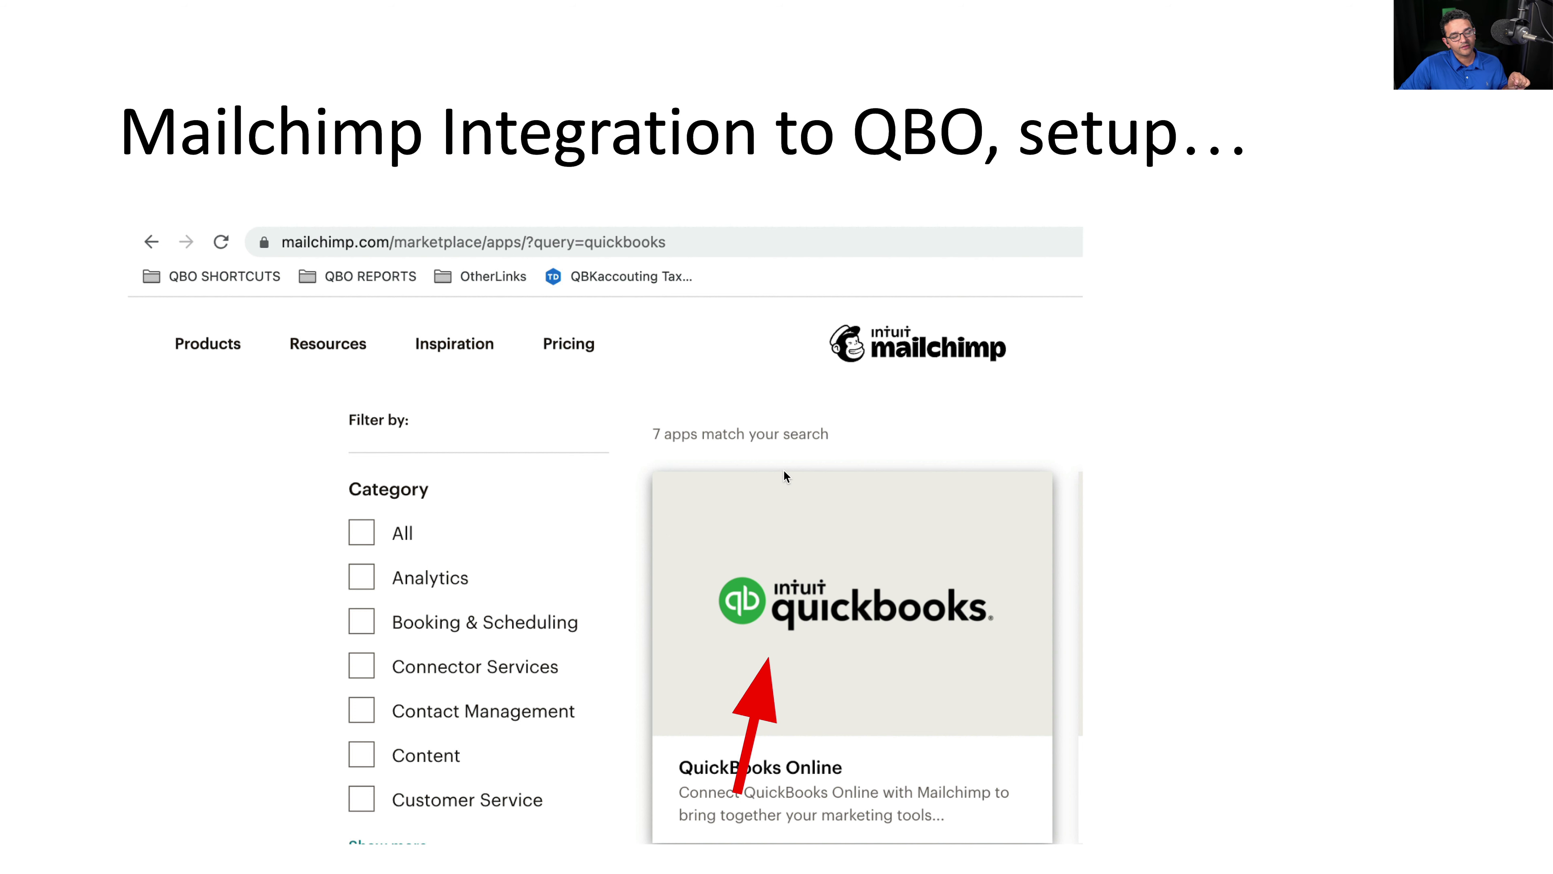
# - Advance two slides to the QuickBooks Online Beta integration details slide
pyautogui.click(799, 554)
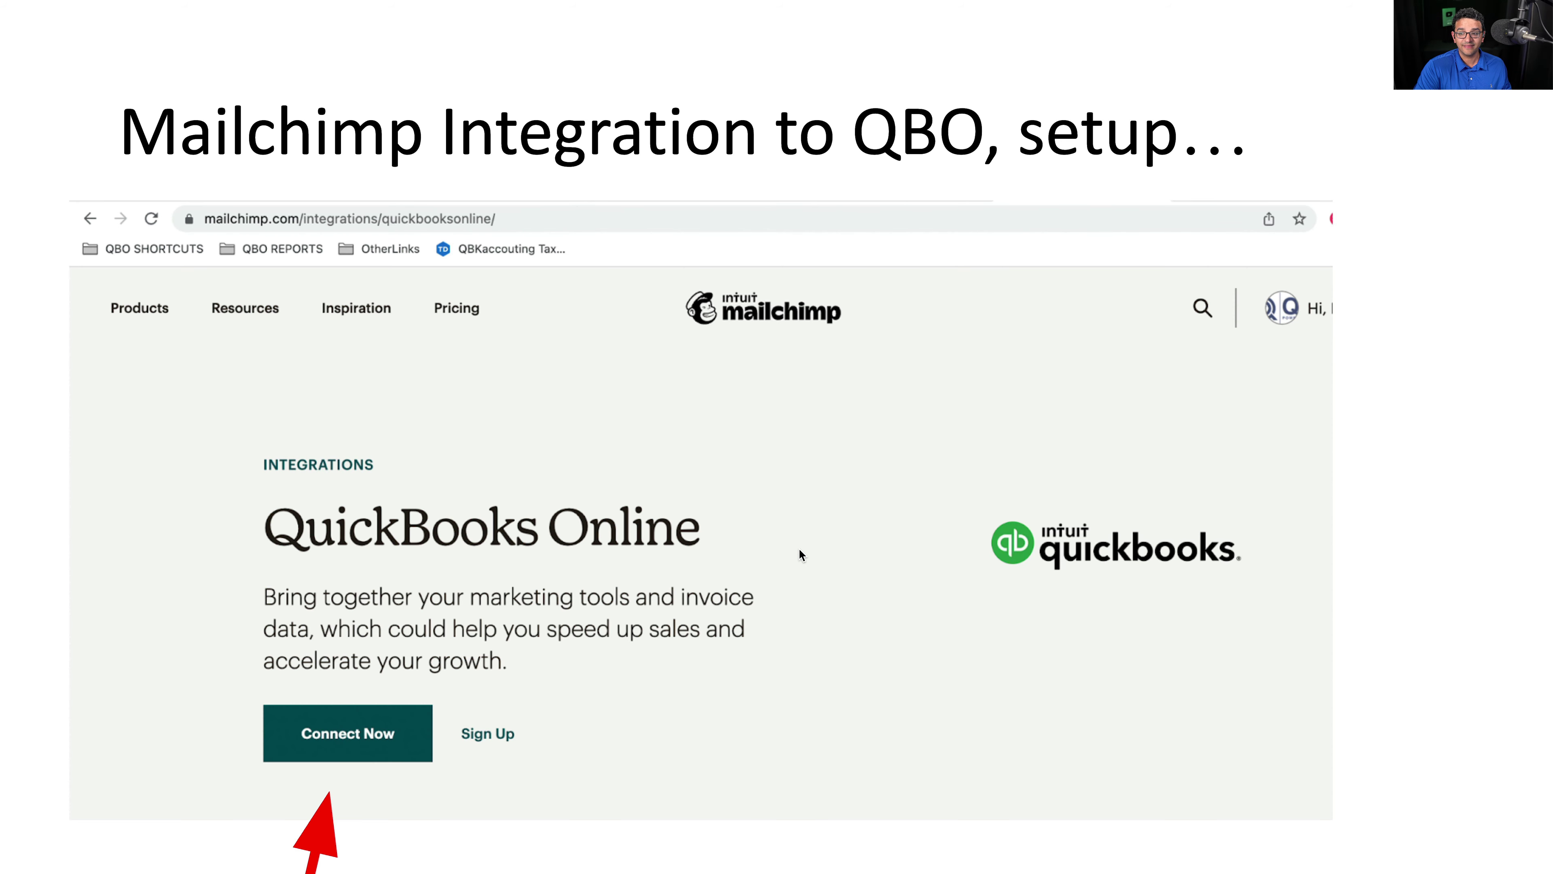
pyautogui.click(799, 550)
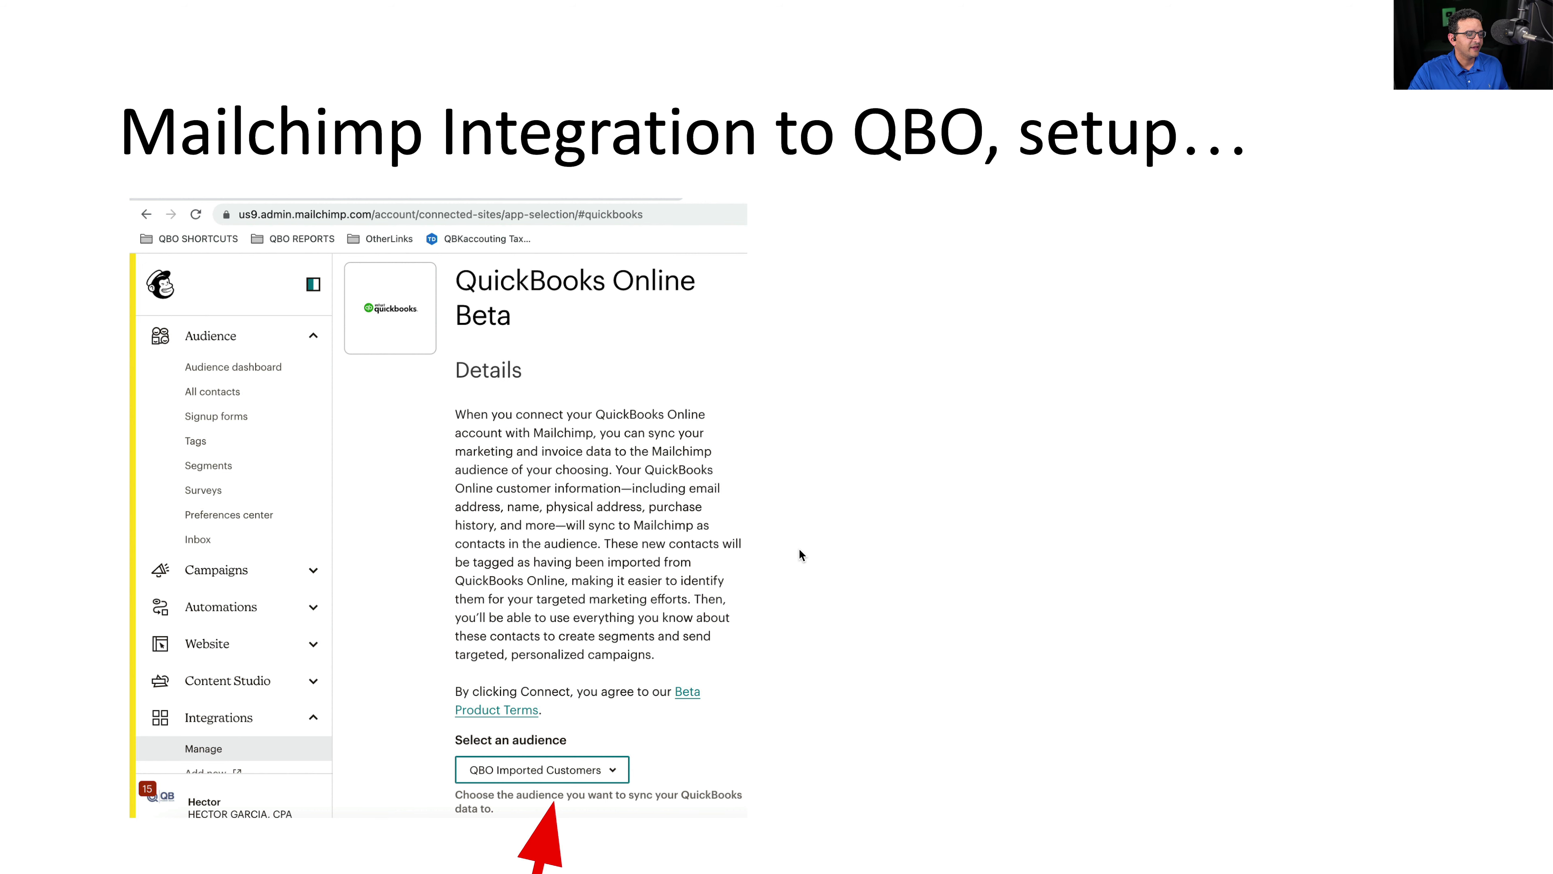
# - Step through the Create Audience and company connect slides to the 54% data sync slide
pyautogui.press('Right')
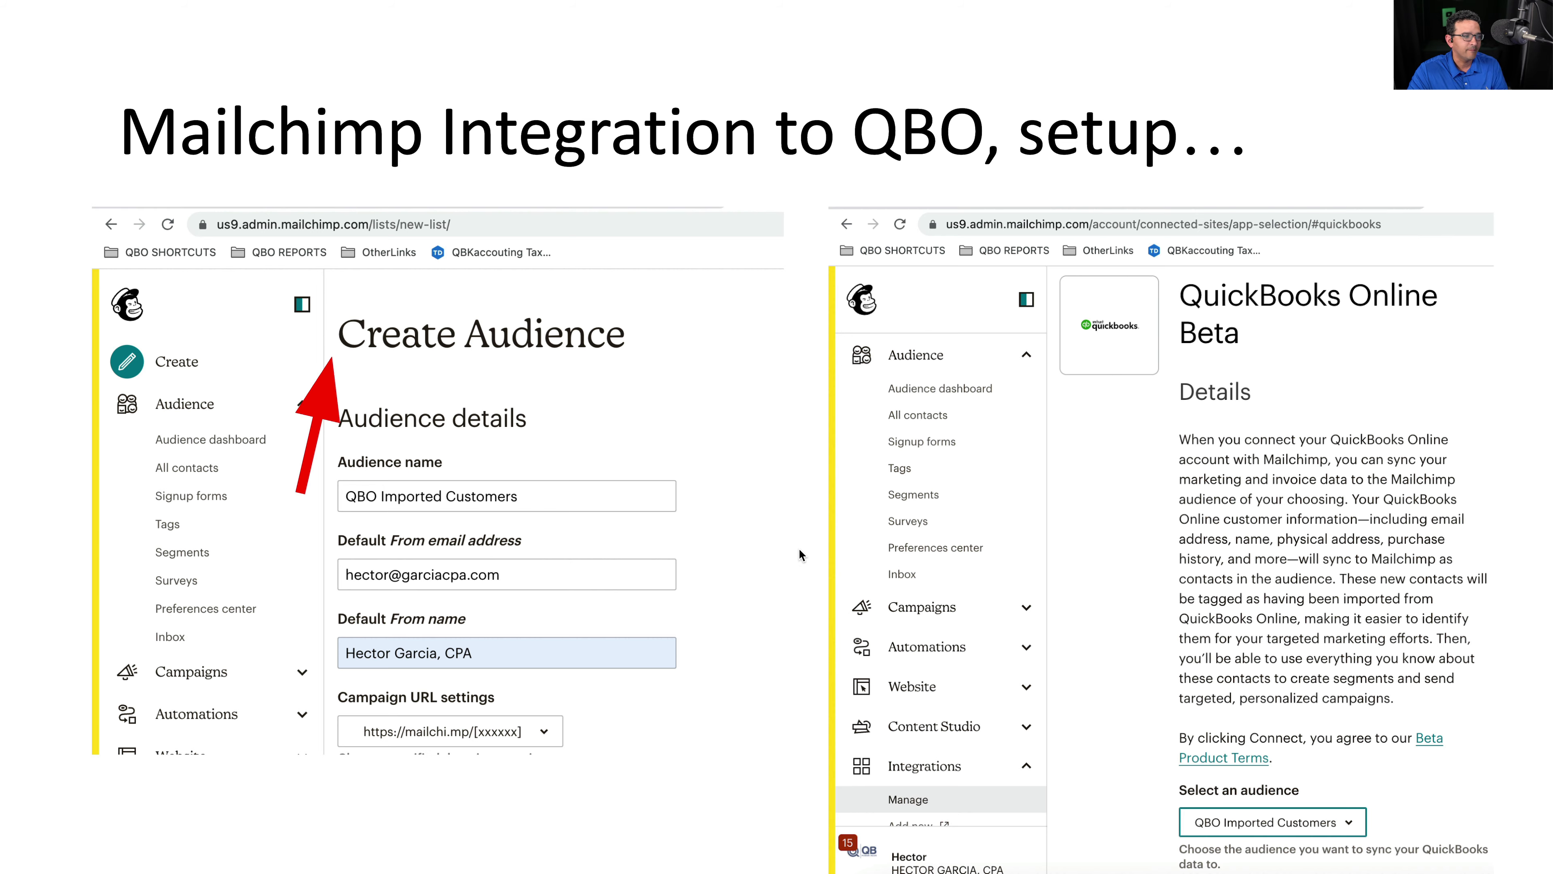
pyautogui.press('Right')
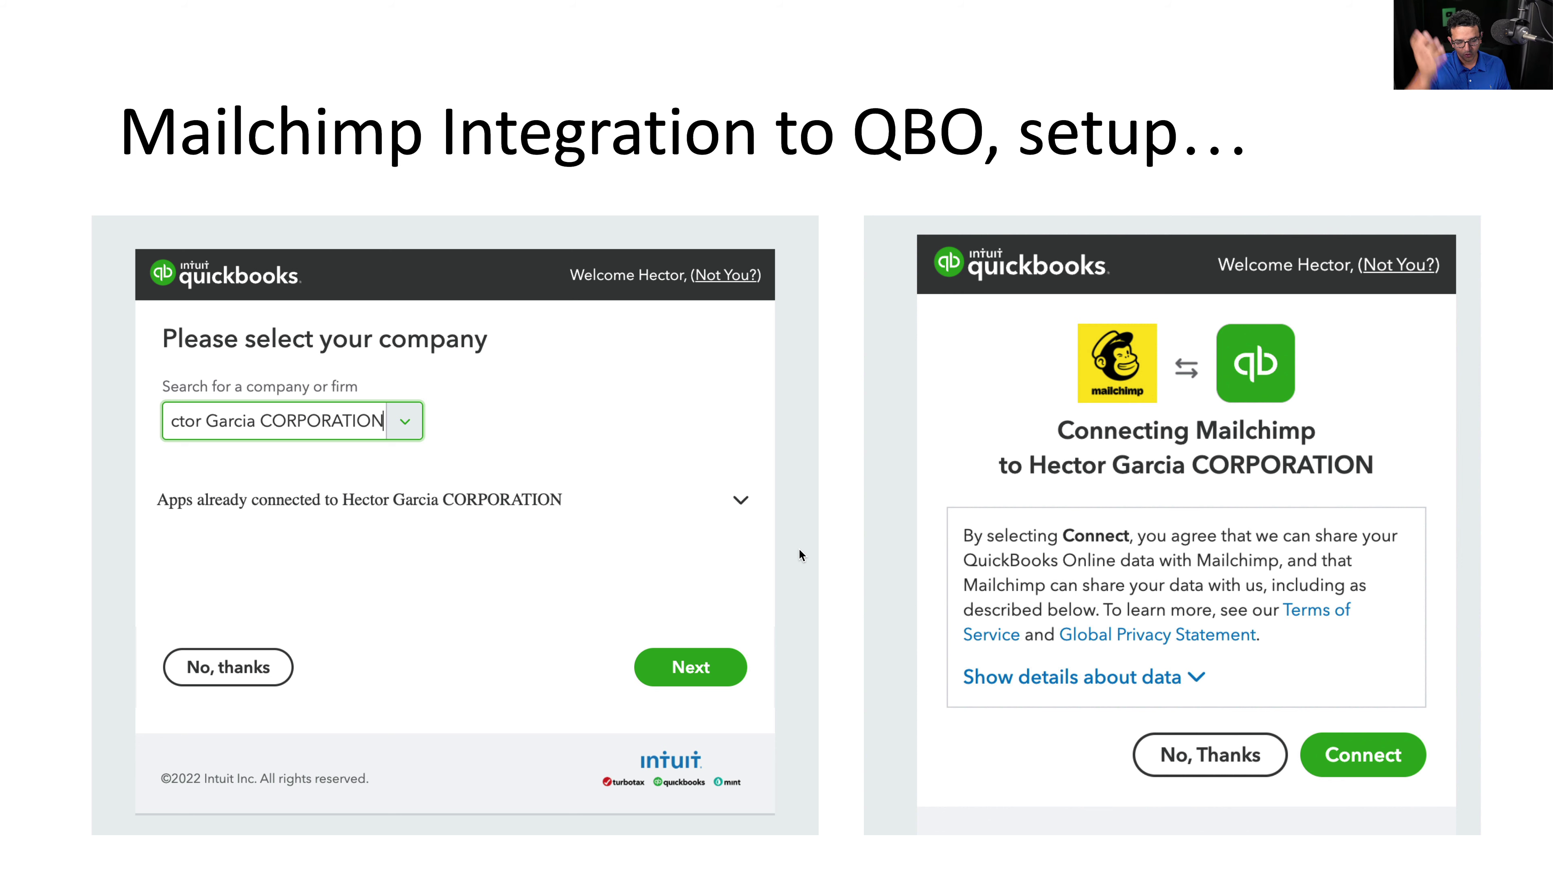
pyautogui.press('Right')
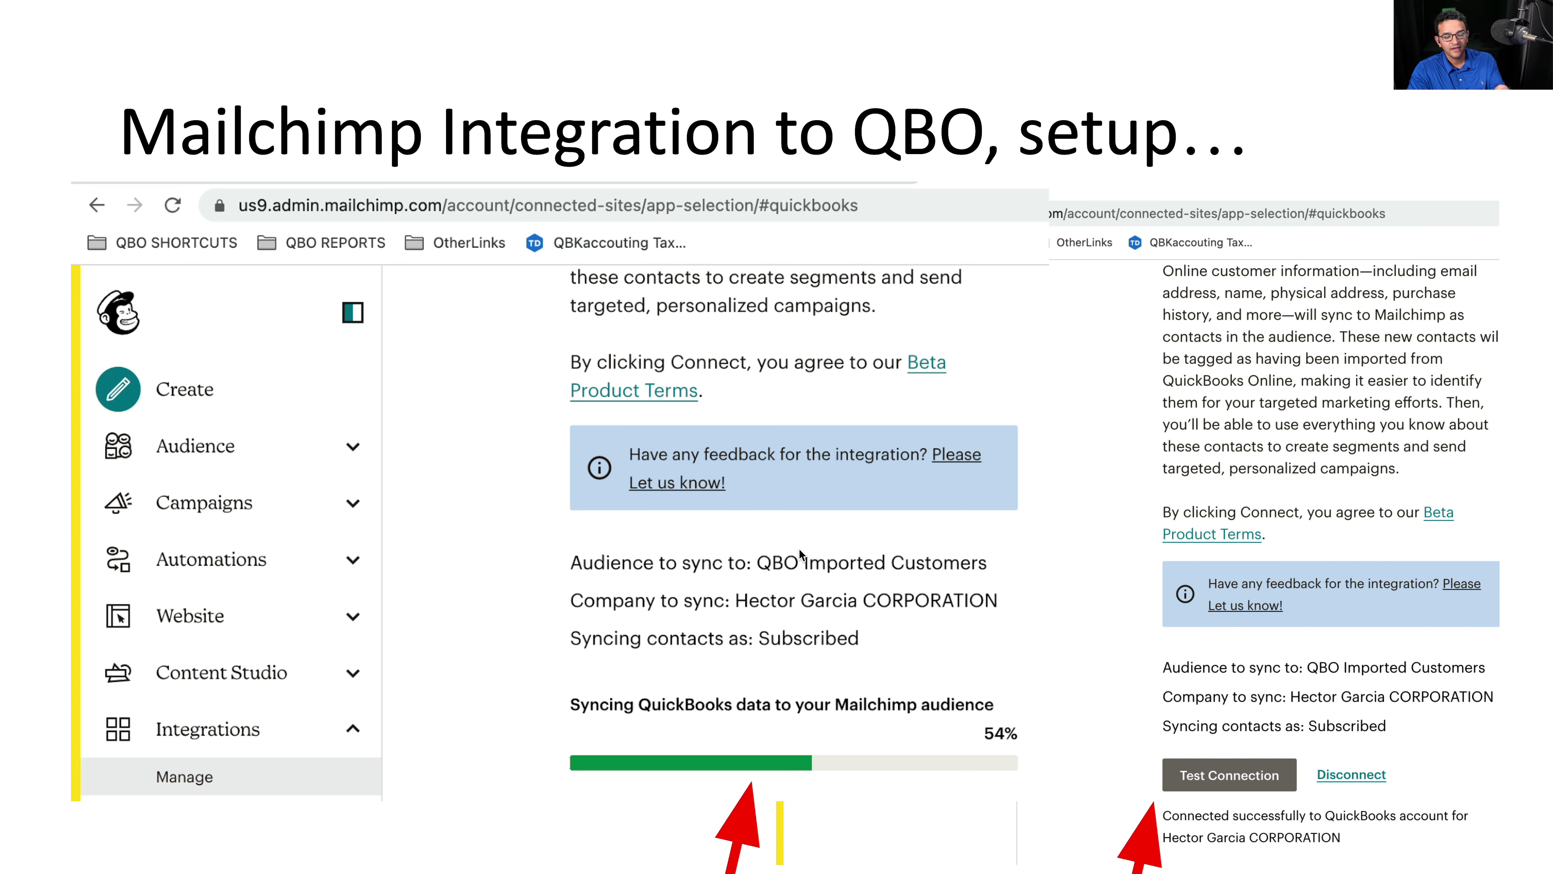
# - Advance through the audience dashboard, contact profile and activity feed slides
pyautogui.press('Right')
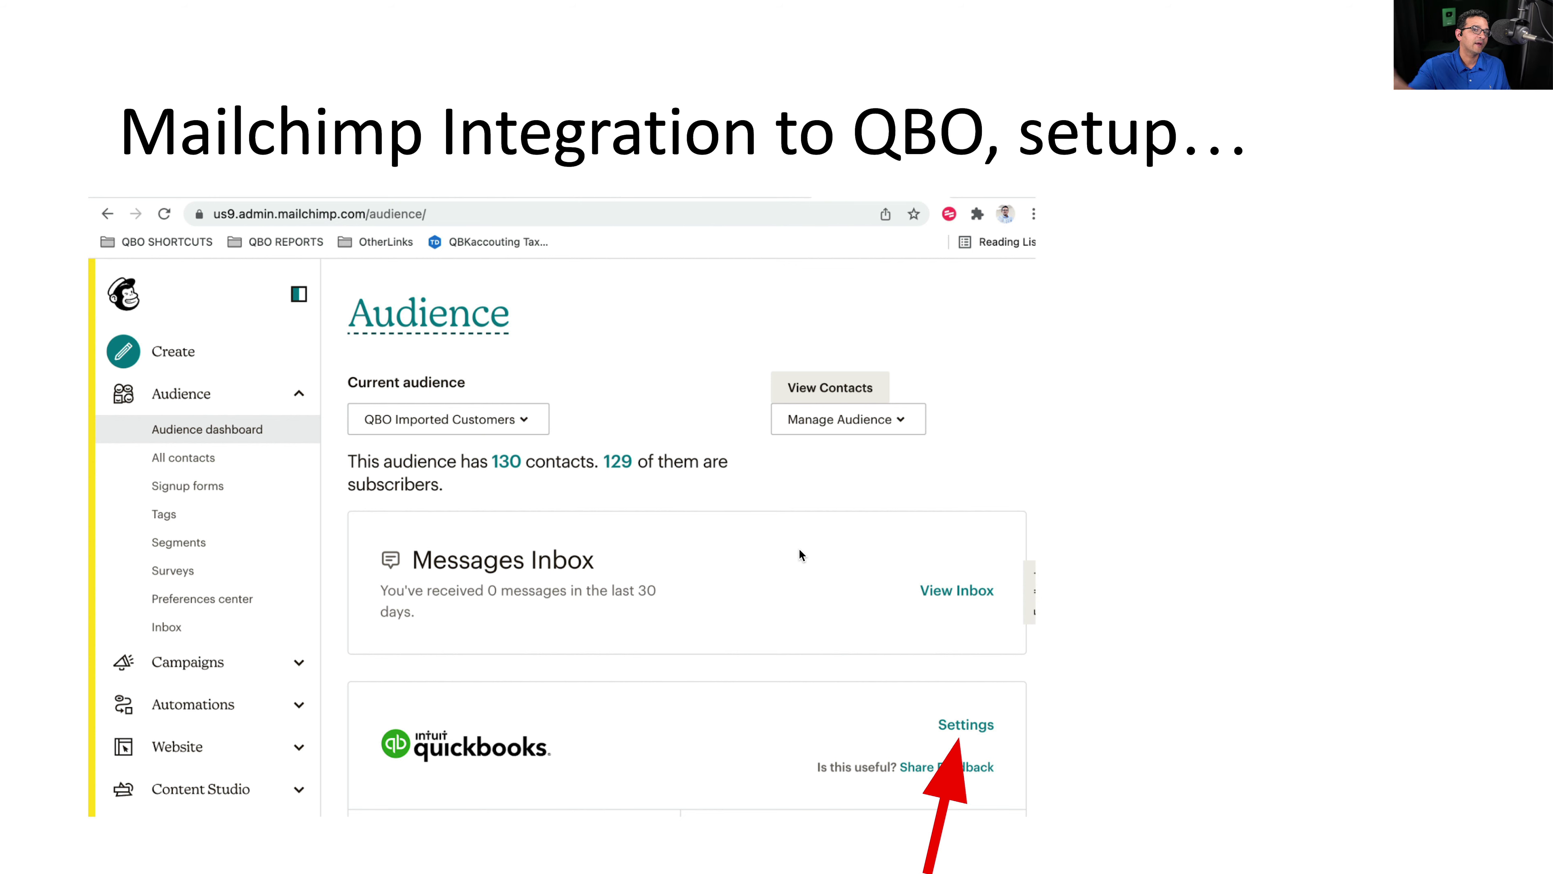
pyautogui.press('Right')
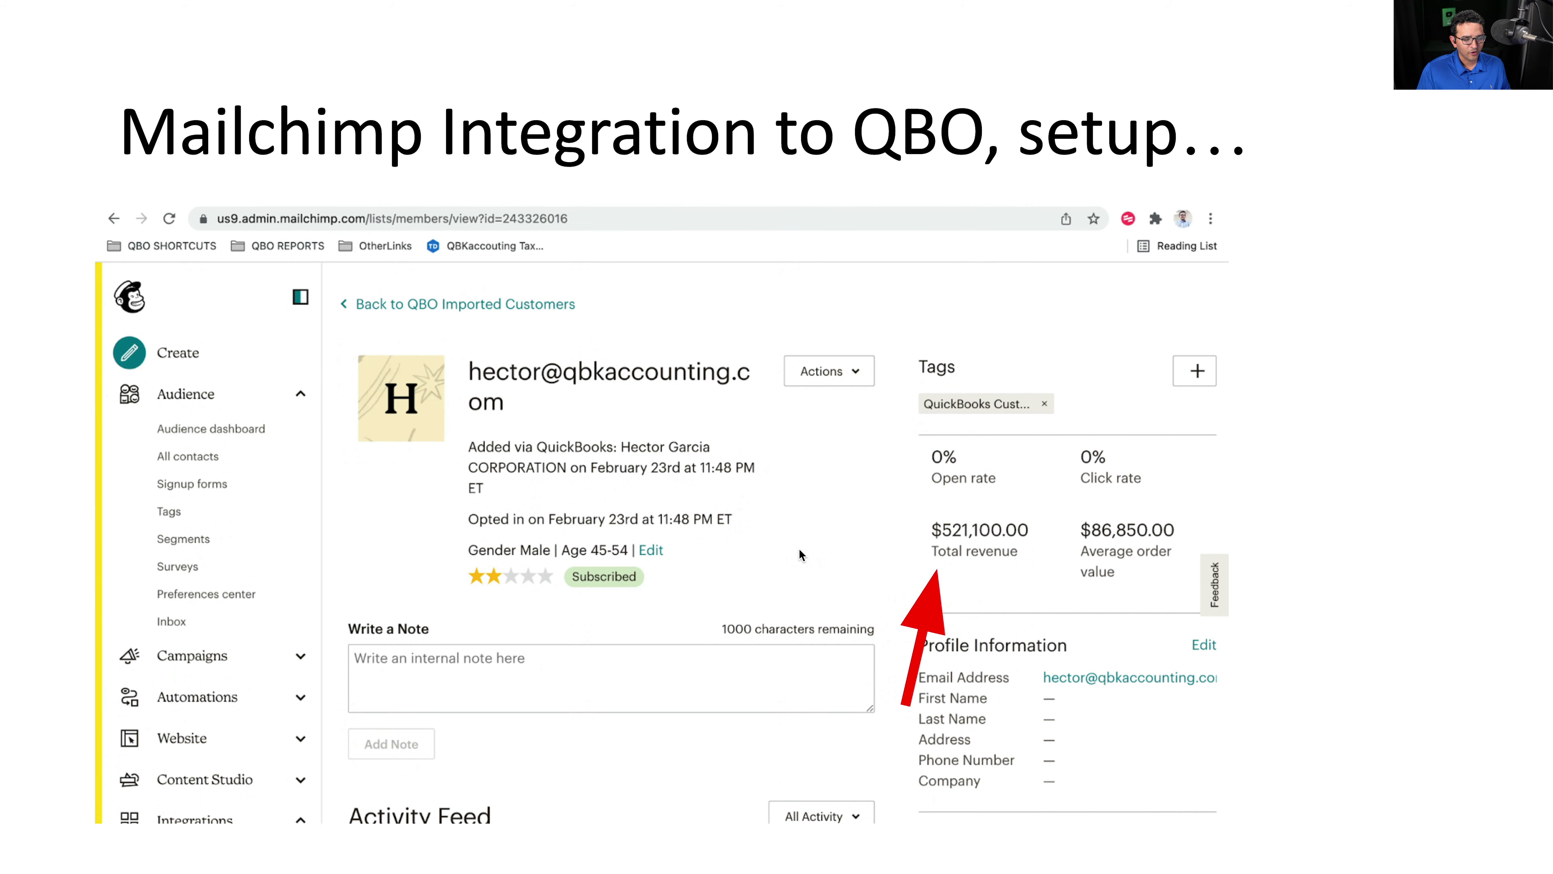
pyautogui.press('Right')
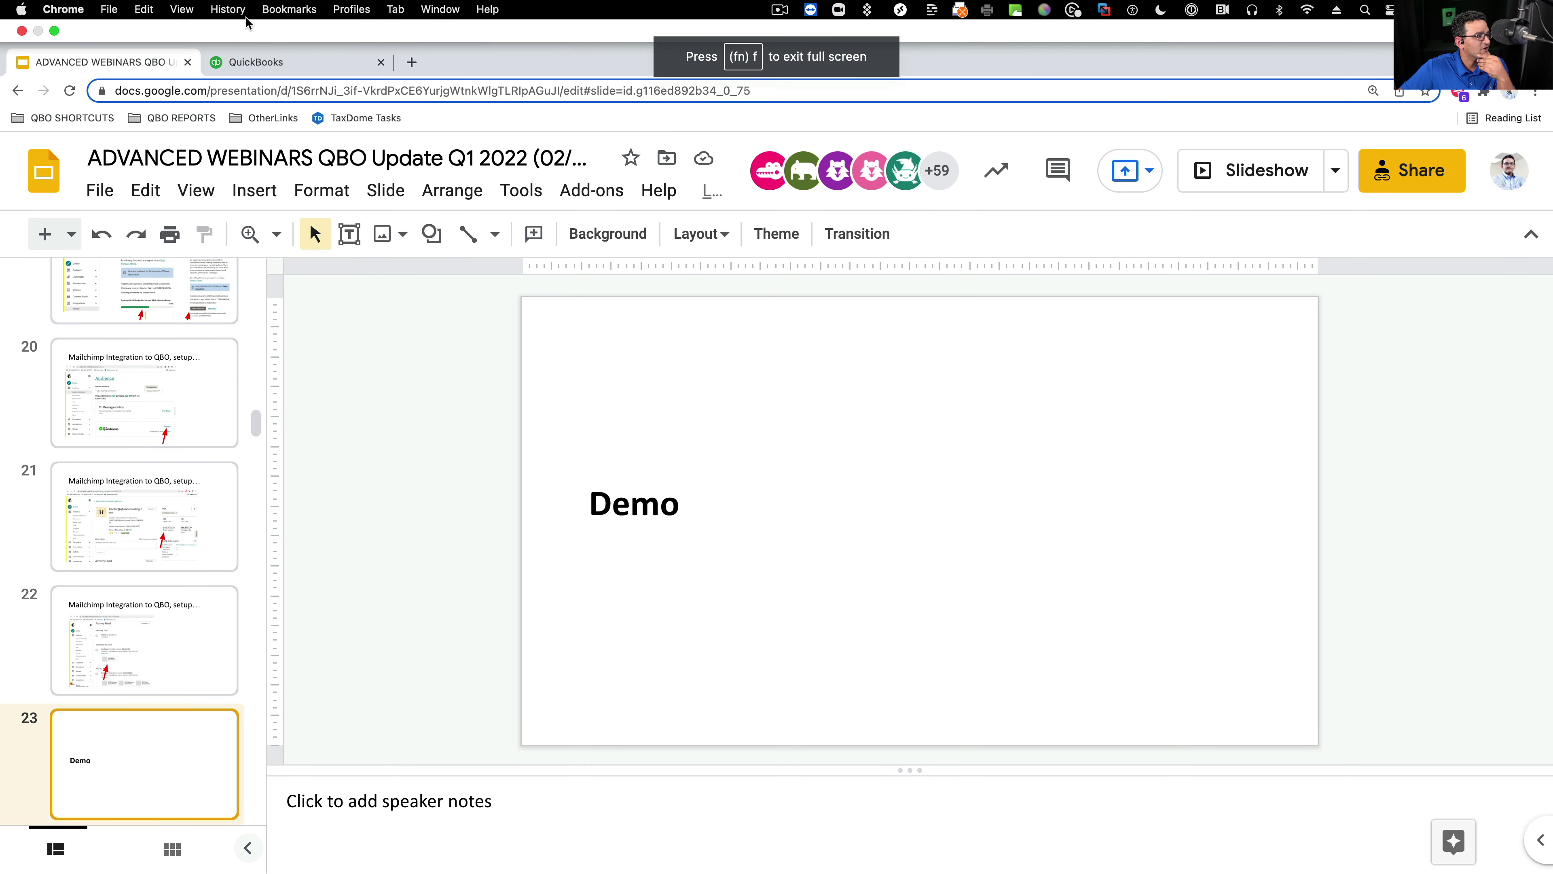
# - Leave the slideshow, start Switch company in QuickBooks, and enter mailchimp.com in a new tab
pyautogui.click(289, 10)
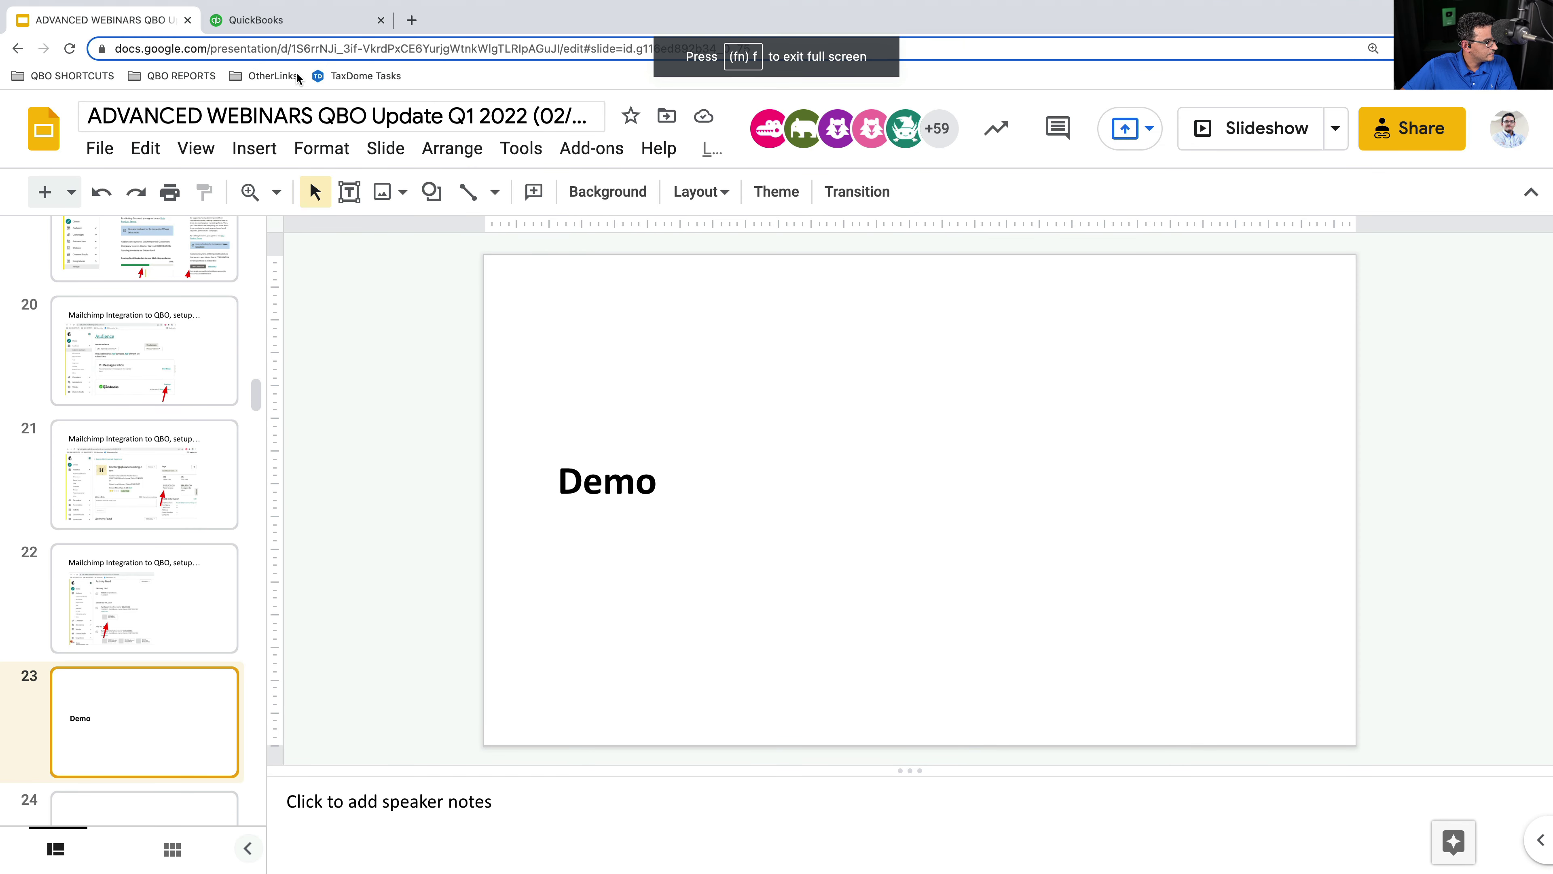
pyautogui.click(269, 20)
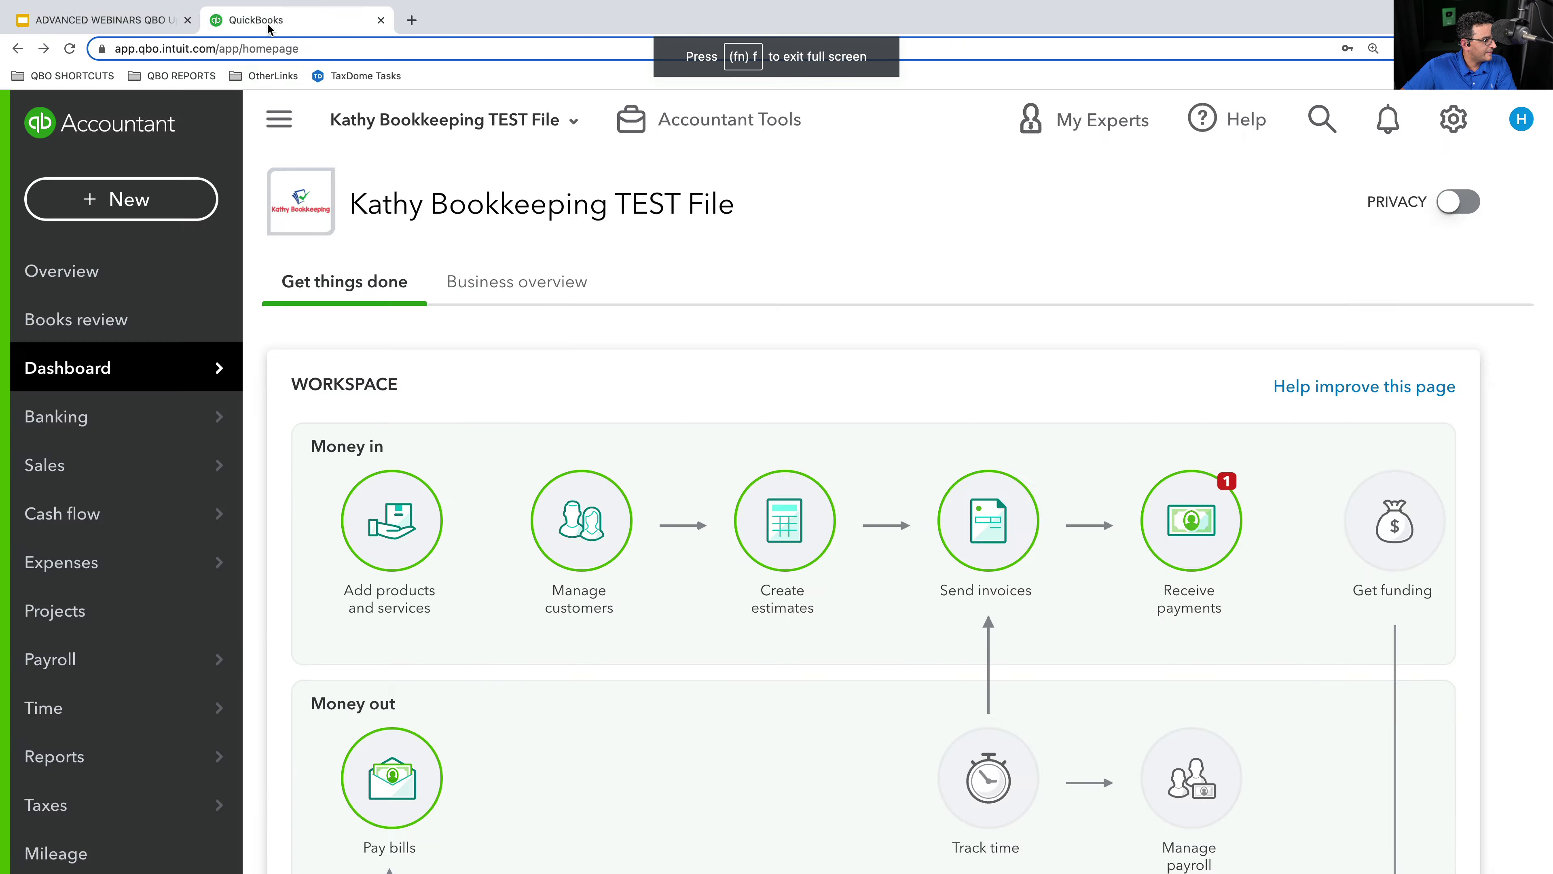
pyautogui.click(1521, 119)
pyautogui.click(1458, 120)
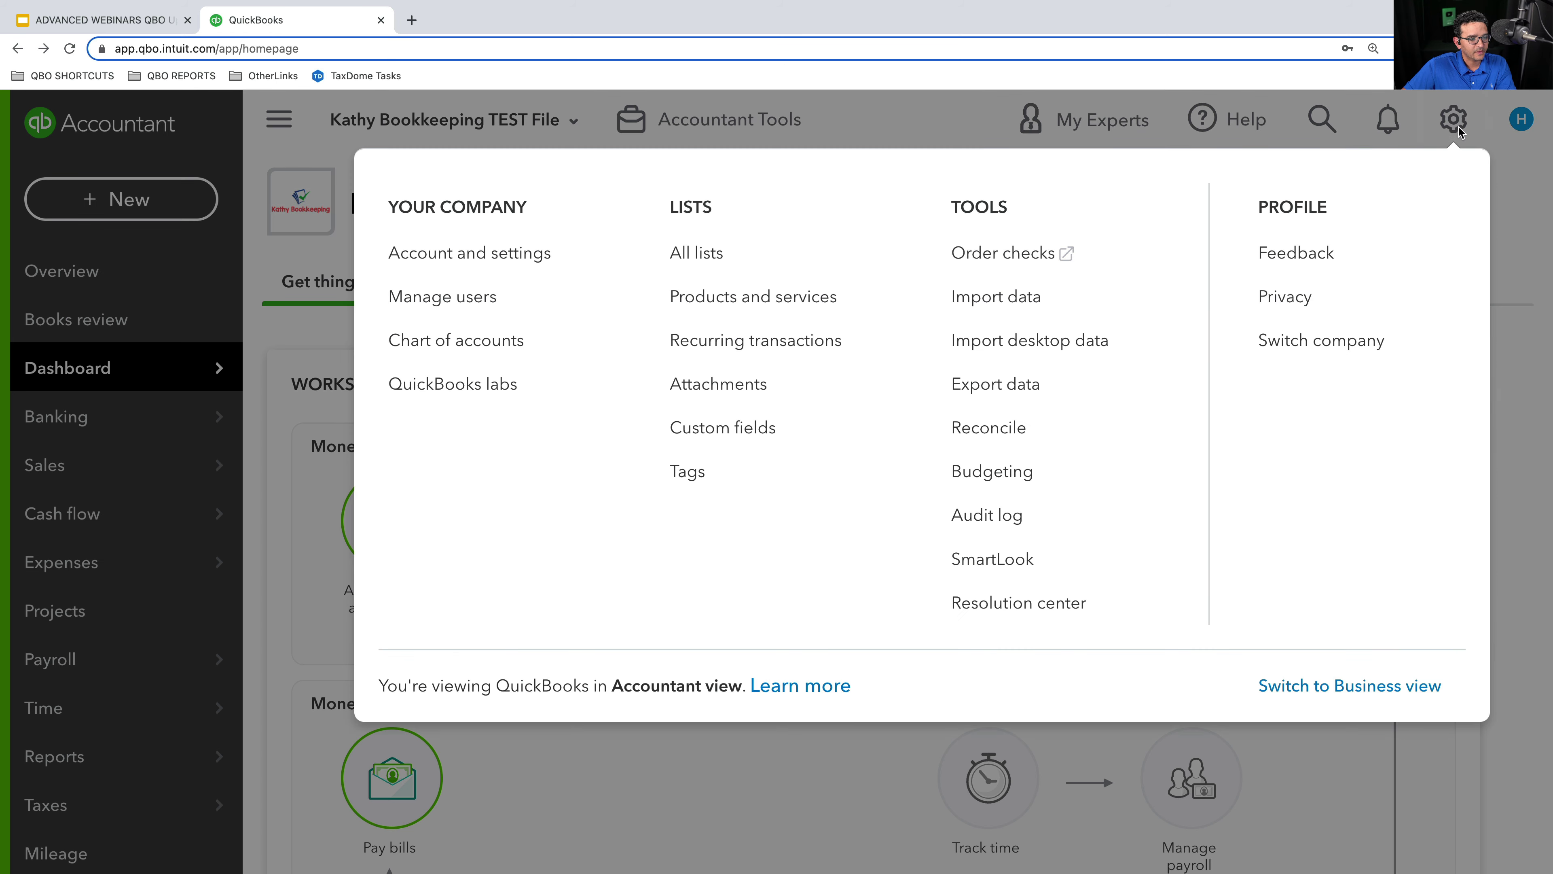
pyautogui.click(1305, 343)
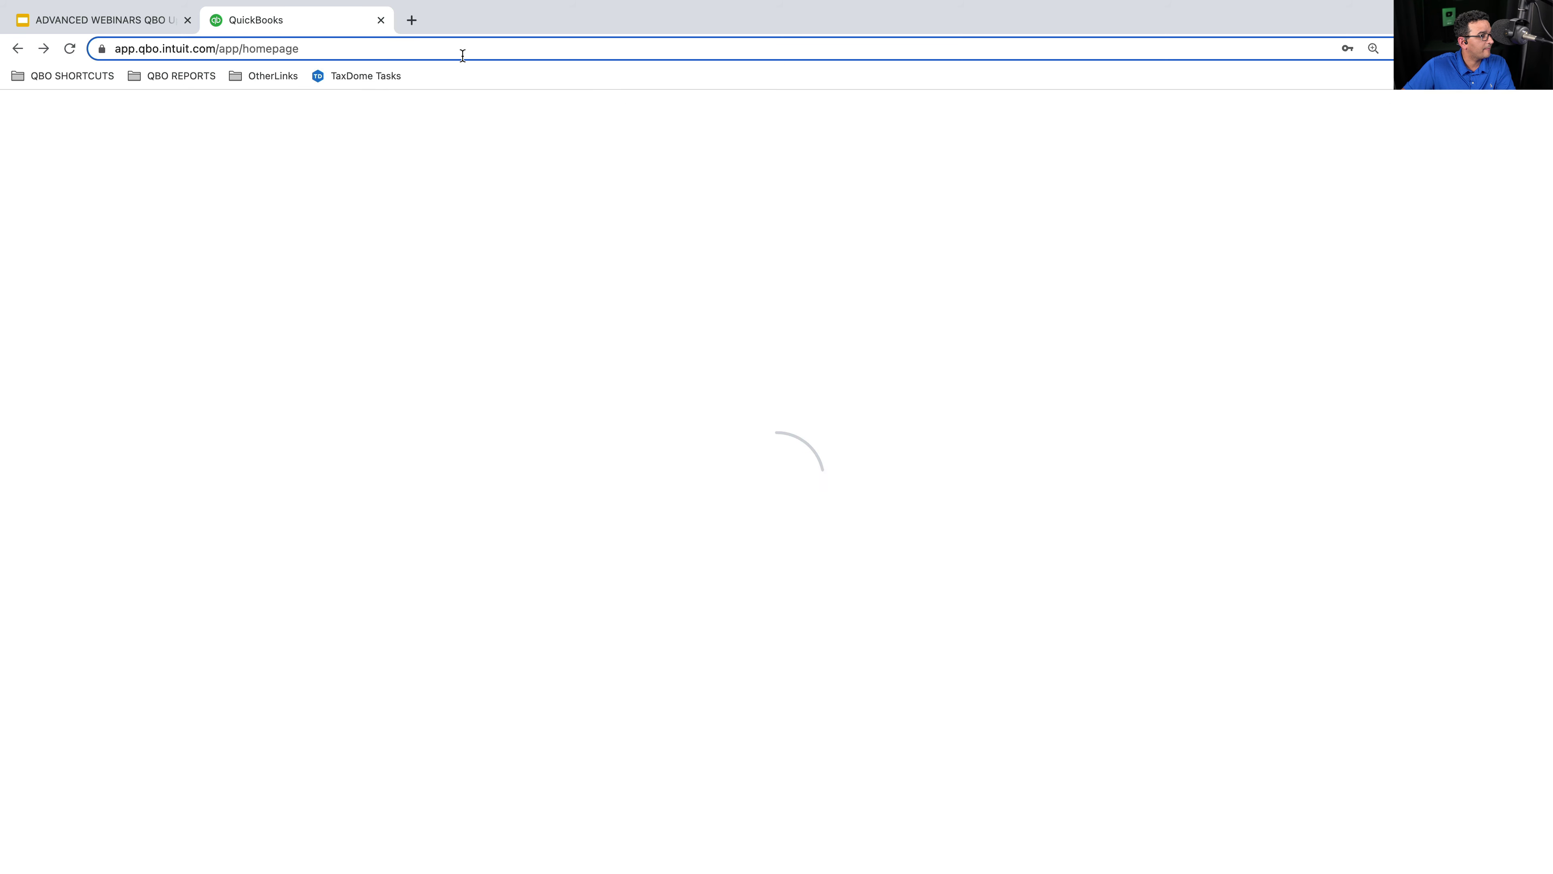
pyautogui.click(411, 20)
pyautogui.write('mailchimp.com')
pyautogui.press('Return')
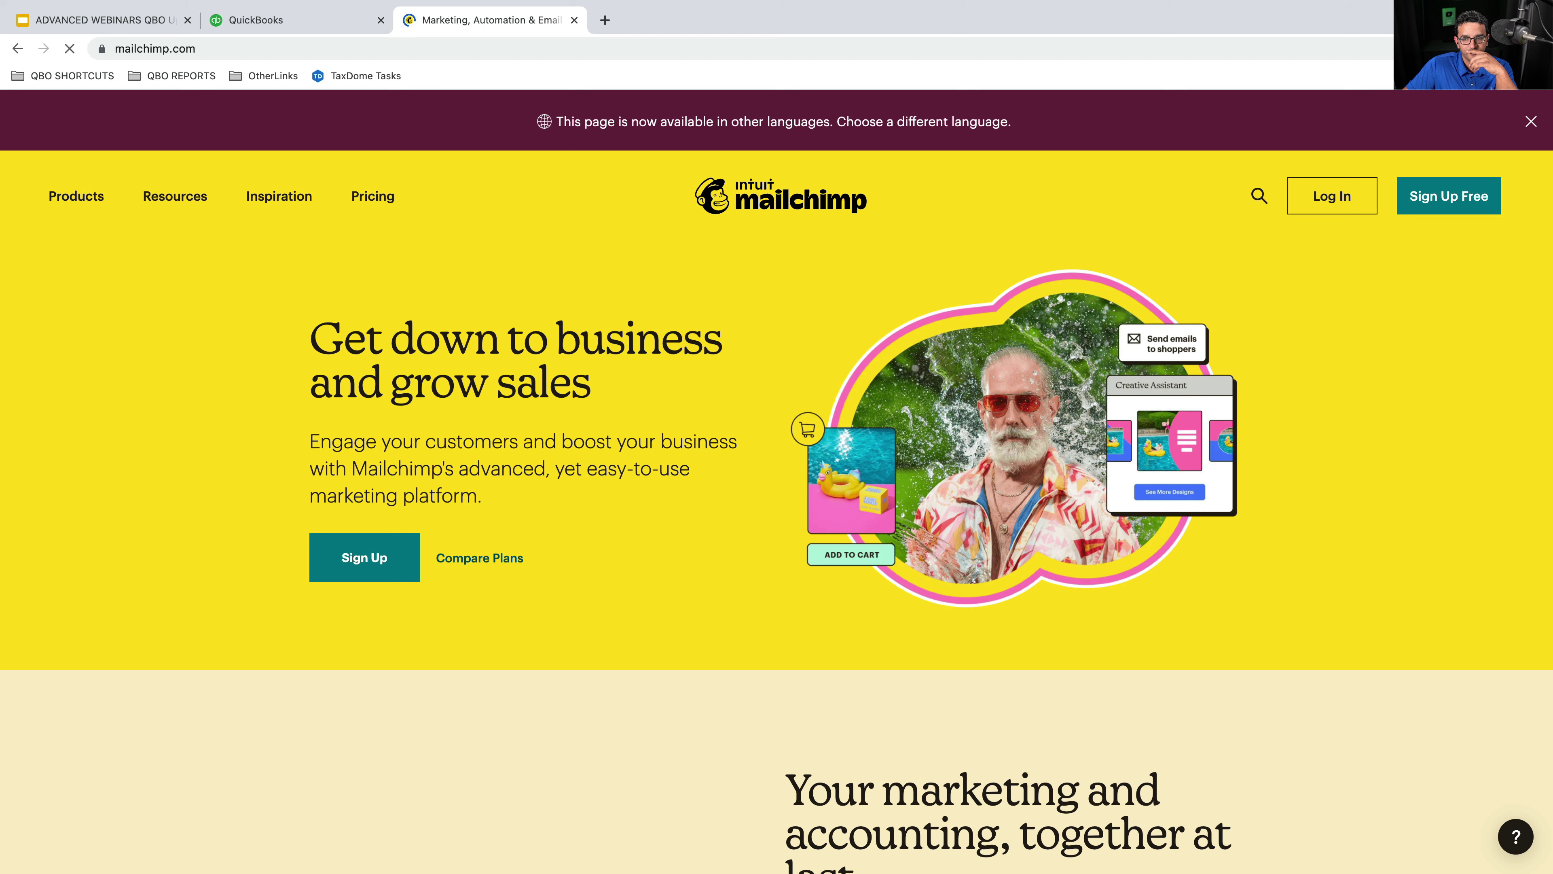
# - Log in to Mailchimp and open the QBO Imported Customers Audience dashboard with 129 contacts
pyautogui.click(1332, 196)
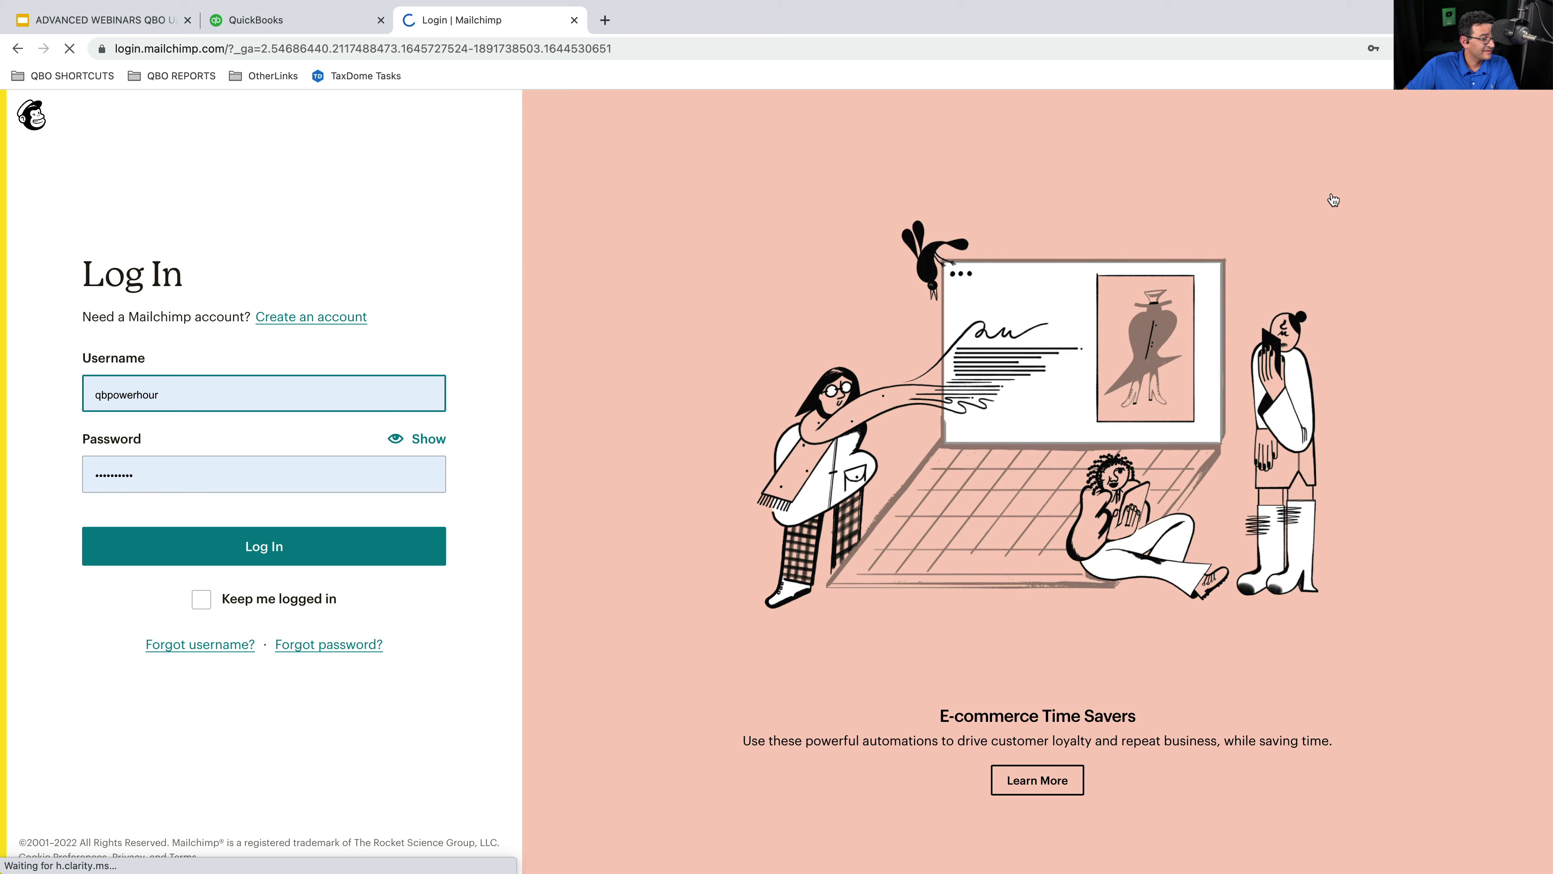
pyautogui.click(244, 545)
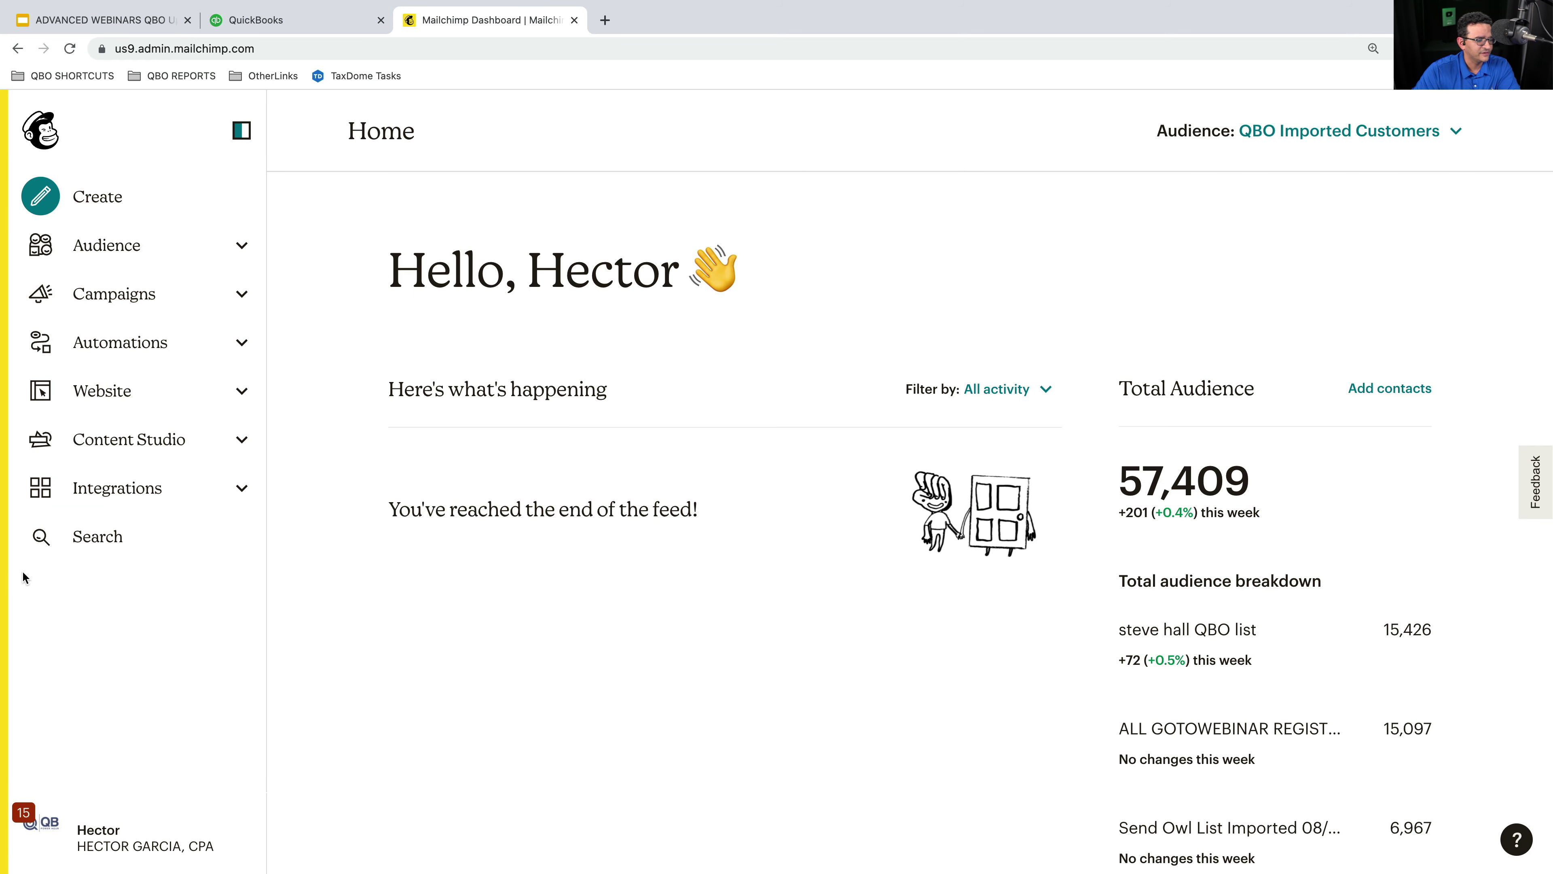
pyautogui.click(126, 246)
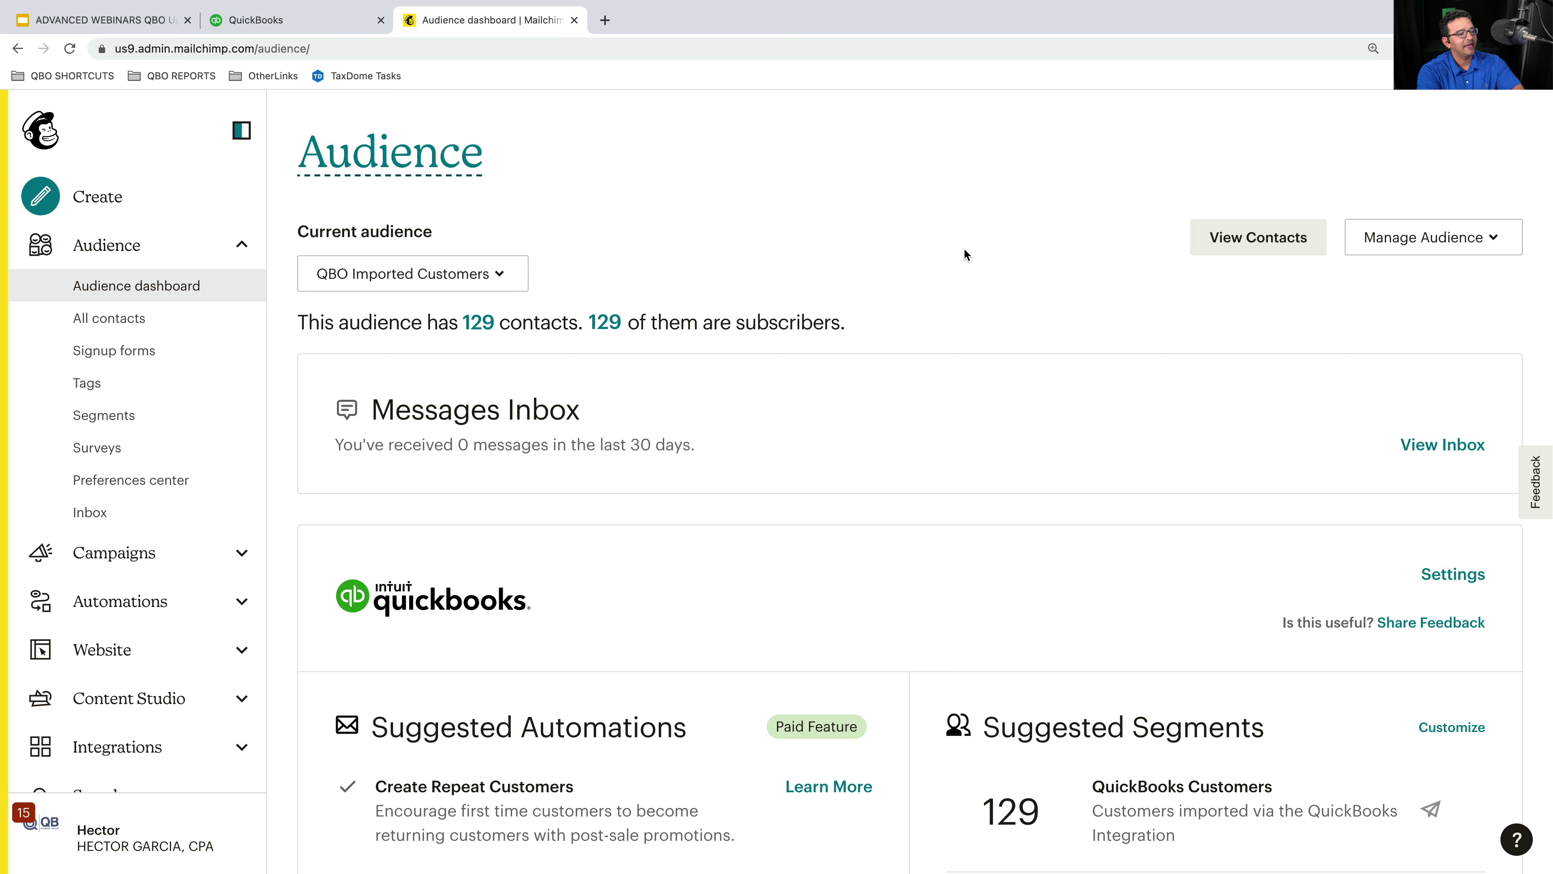
pyautogui.click(414, 277)
pyautogui.click(431, 277)
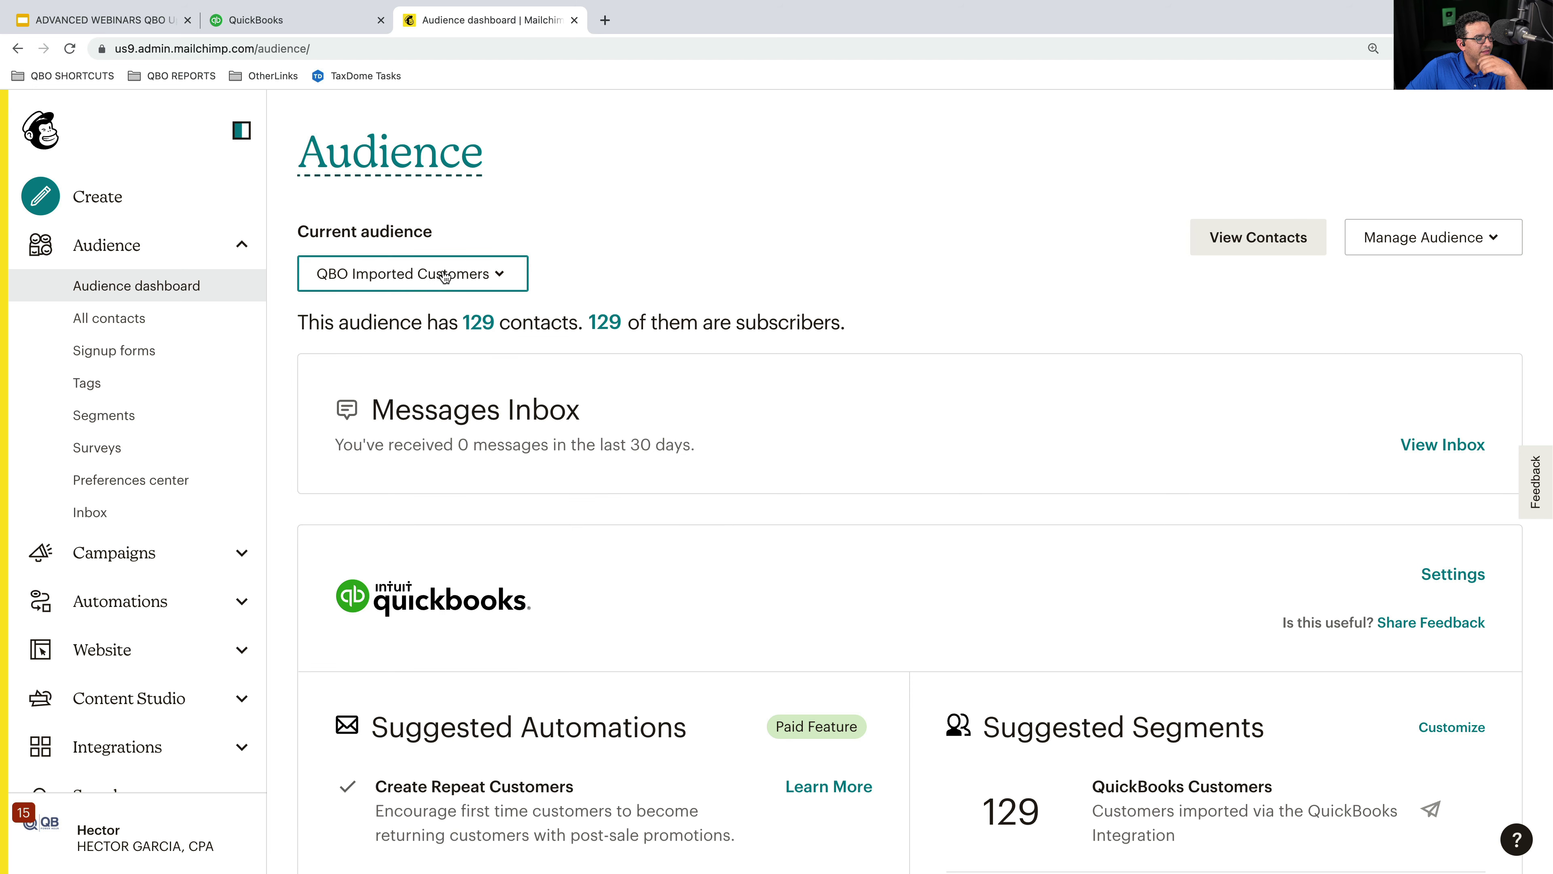
pyautogui.scroll(-4, 408, 589)
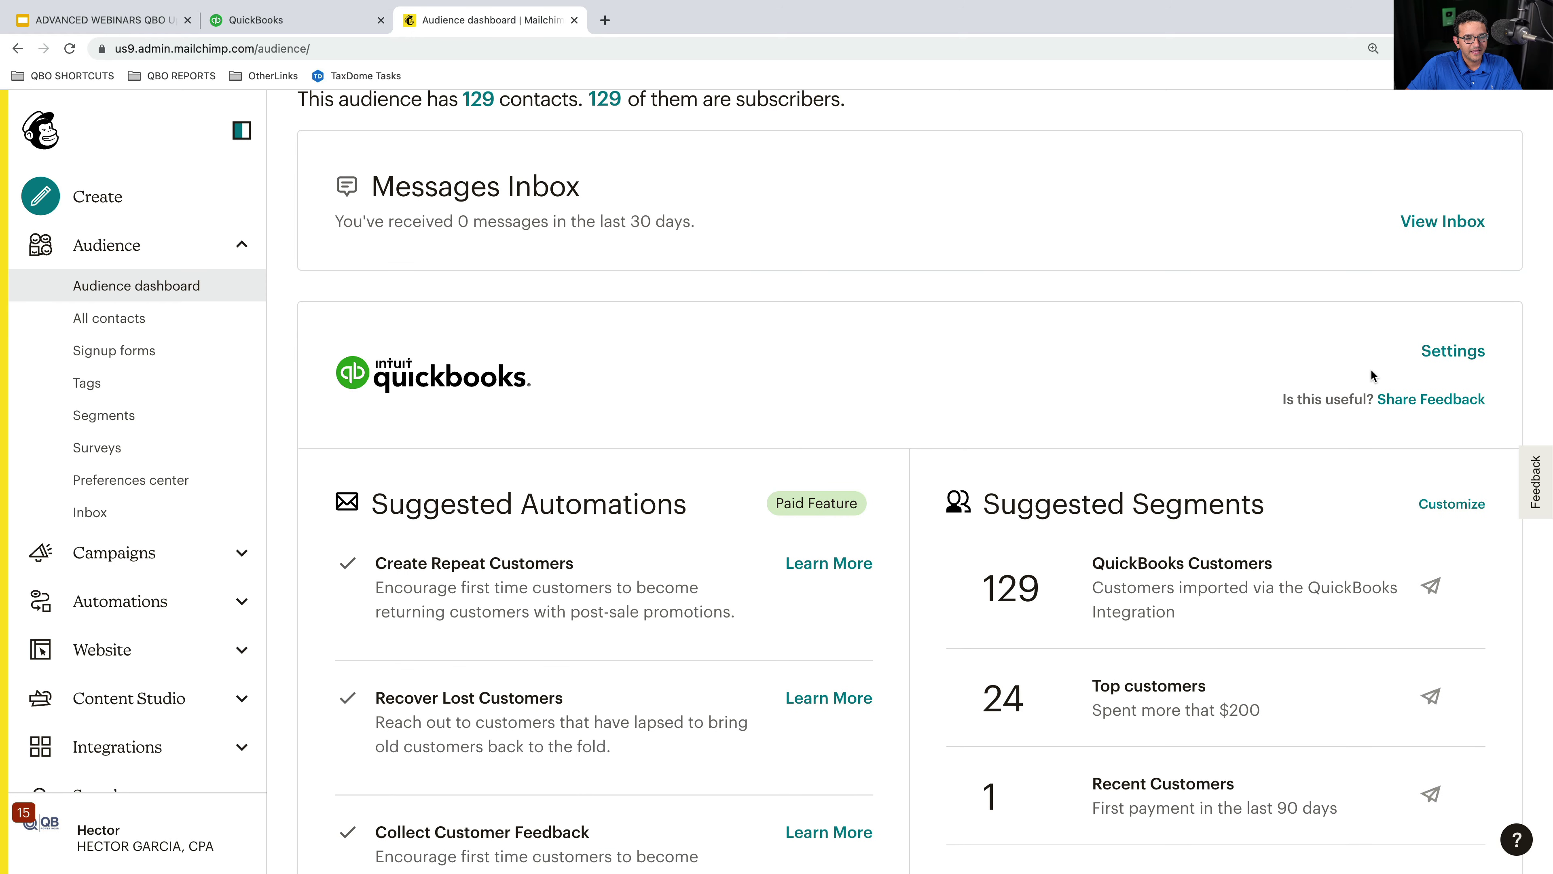
pyautogui.click(1461, 353)
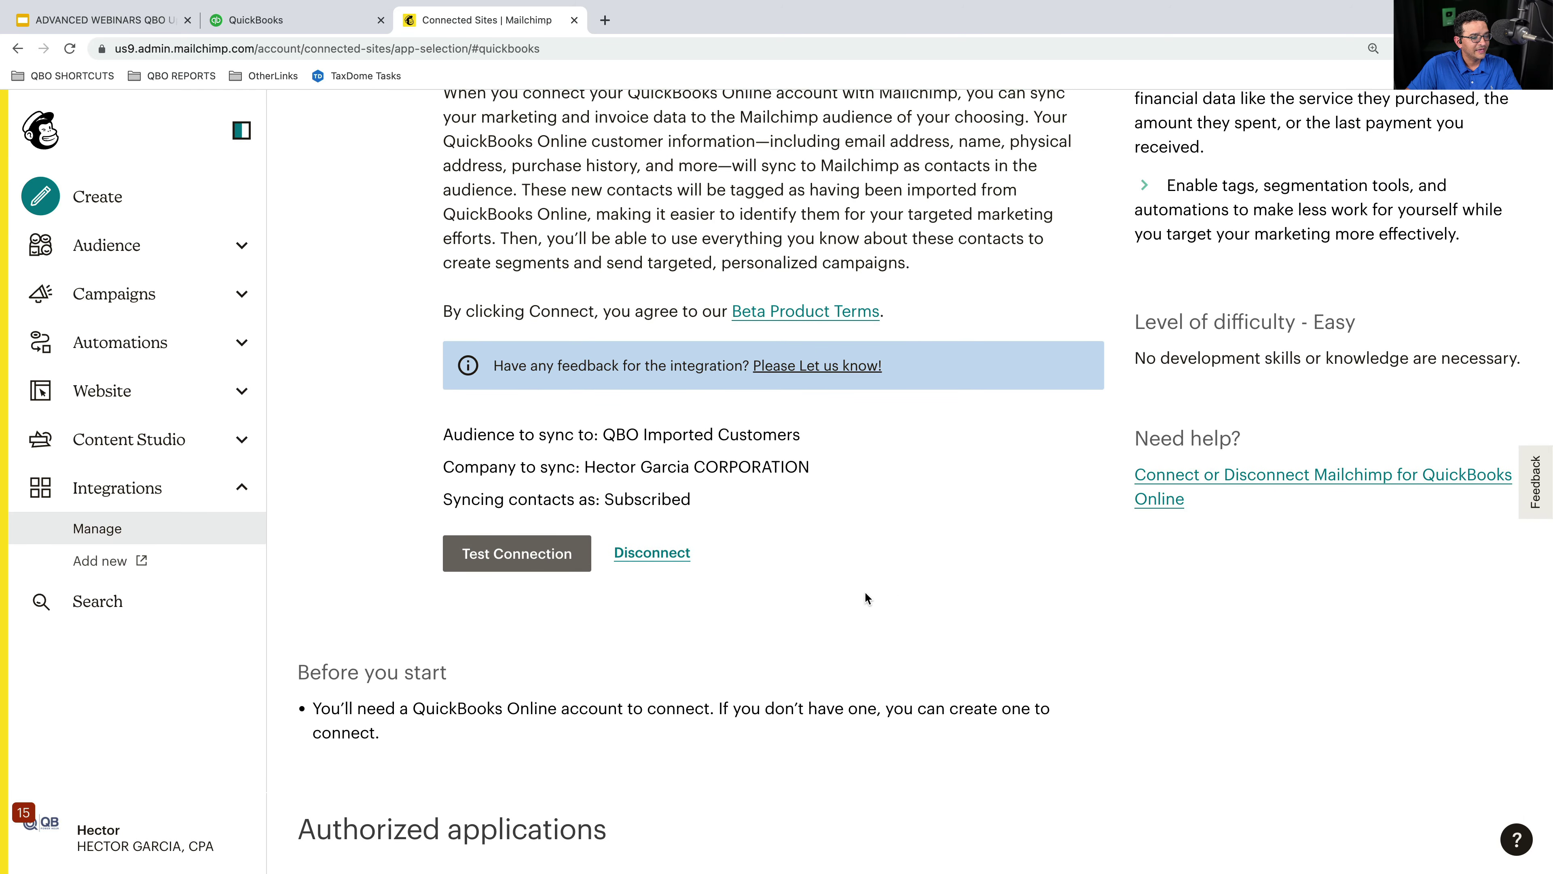
pyautogui.scroll(5, 747, 556)
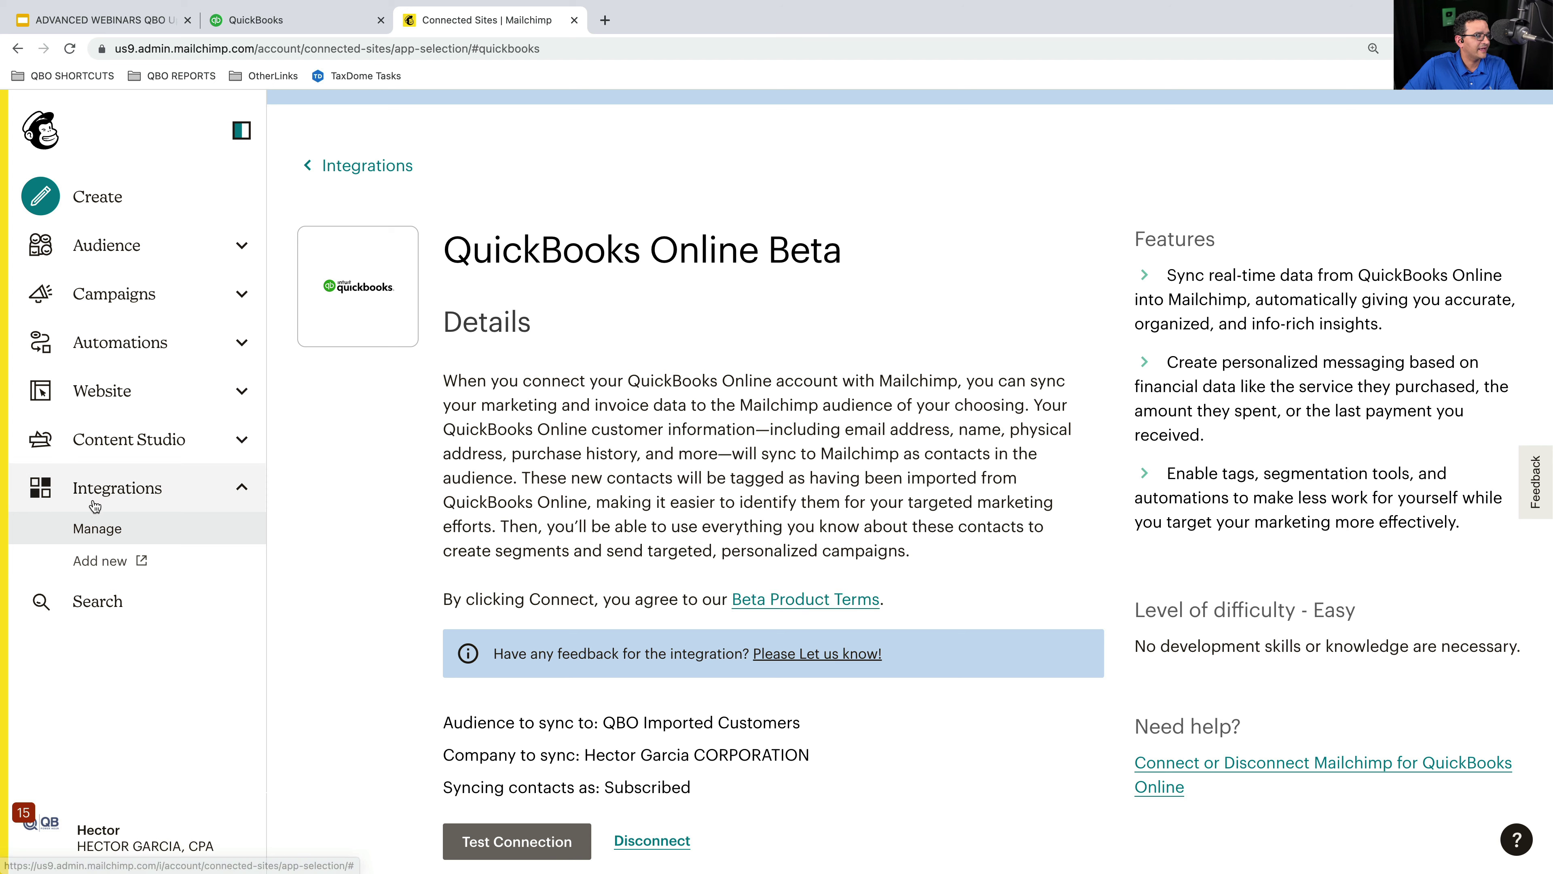
pyautogui.click(118, 240)
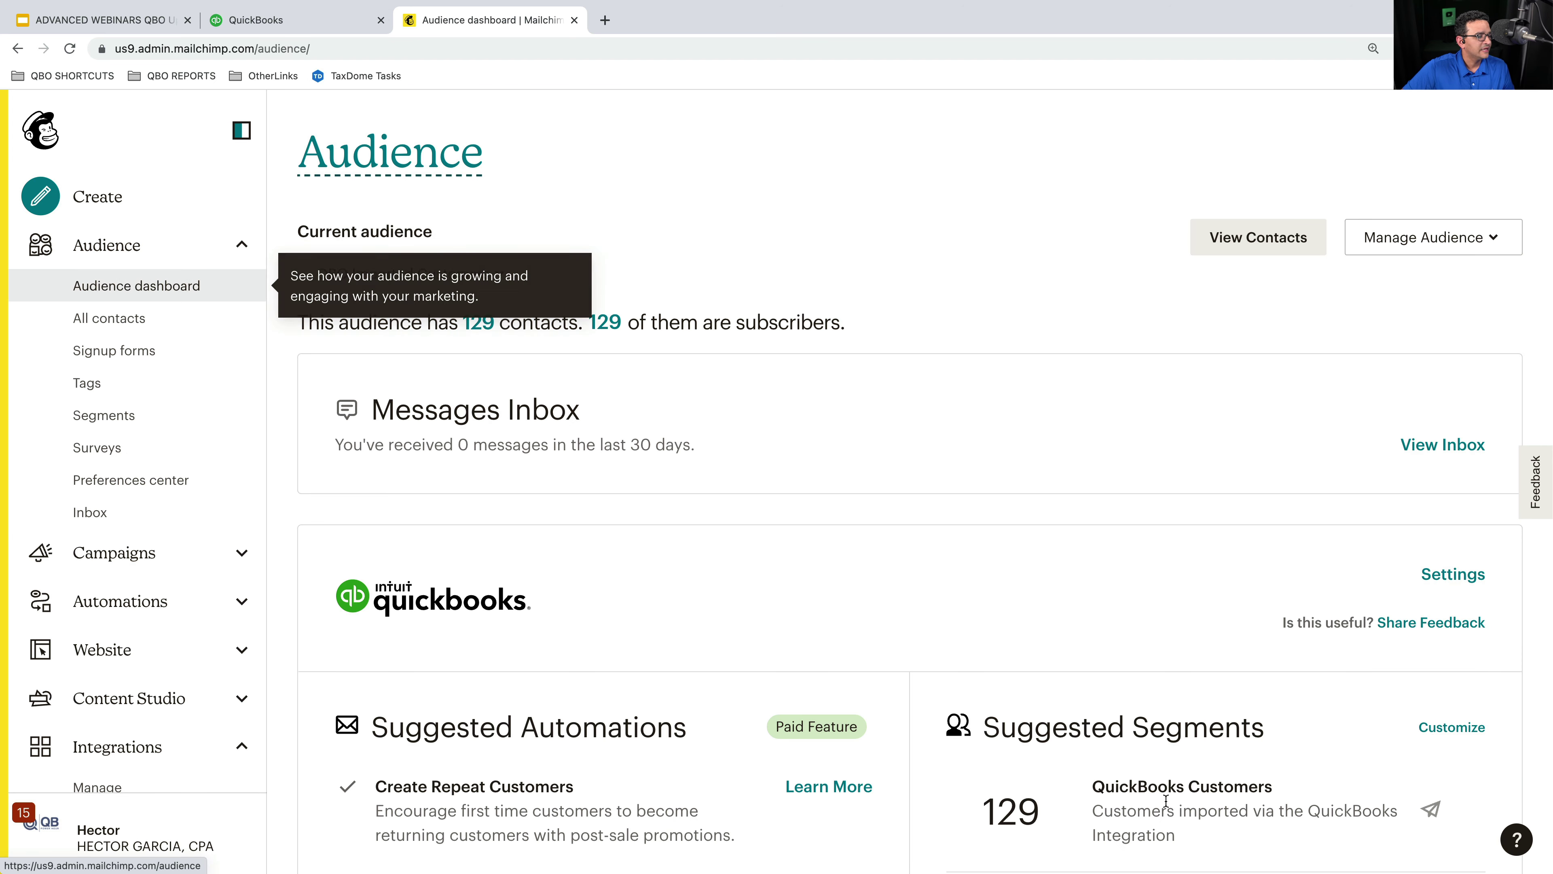
pyautogui.scroll(-3, 881, 738)
pyautogui.scroll(1, 849, 728)
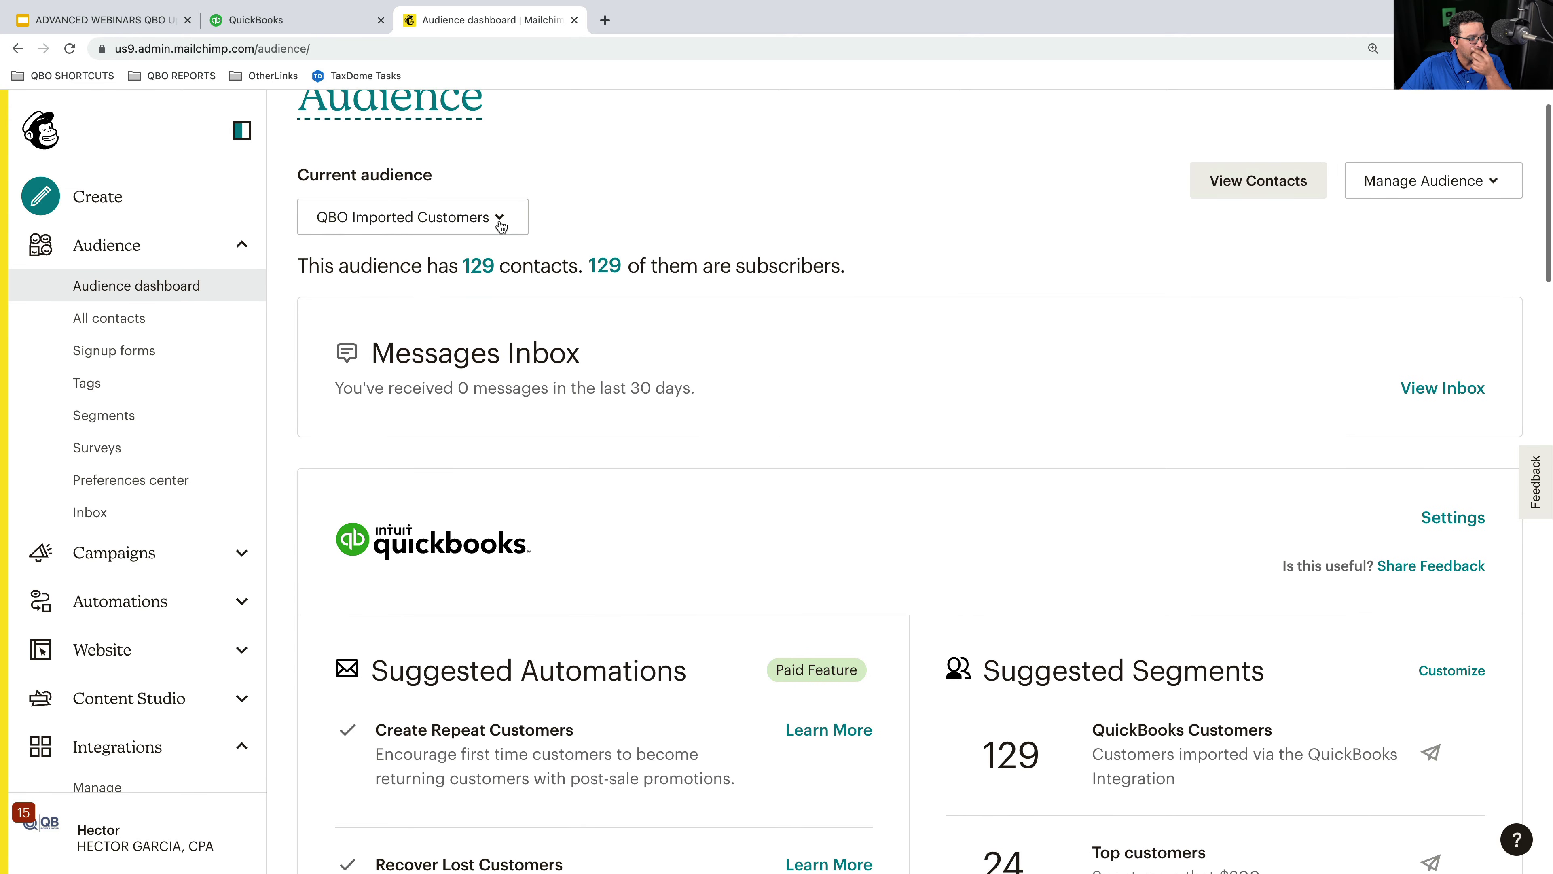
# - Show all 129 contacts, collapse the sidebar, and scroll the table to the Revenue column
pyautogui.click(491, 273)
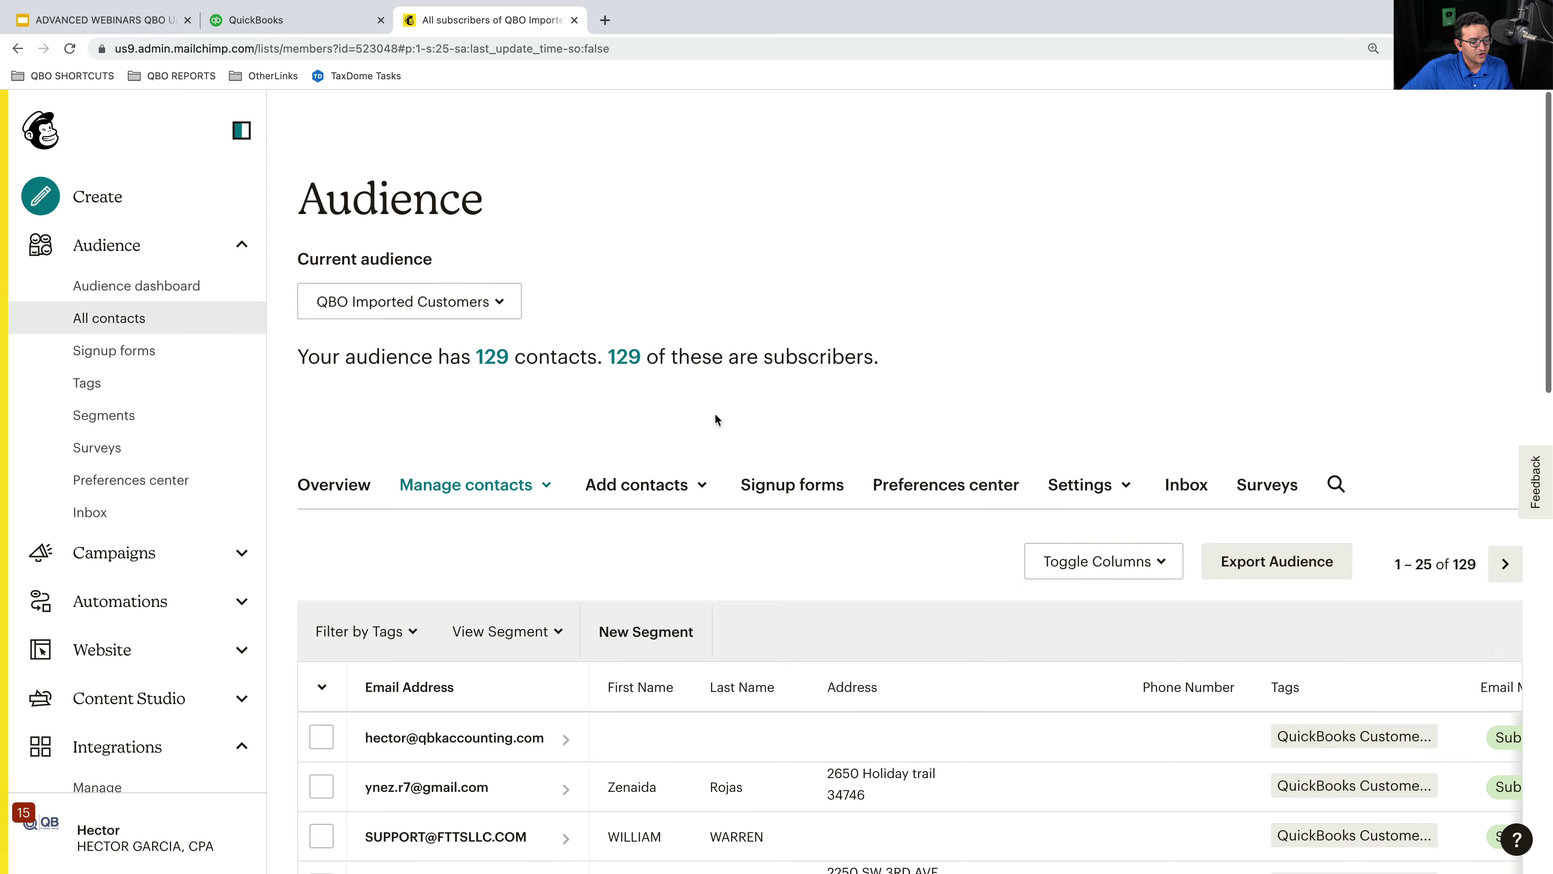
pyautogui.scroll(-3, 901, 444)
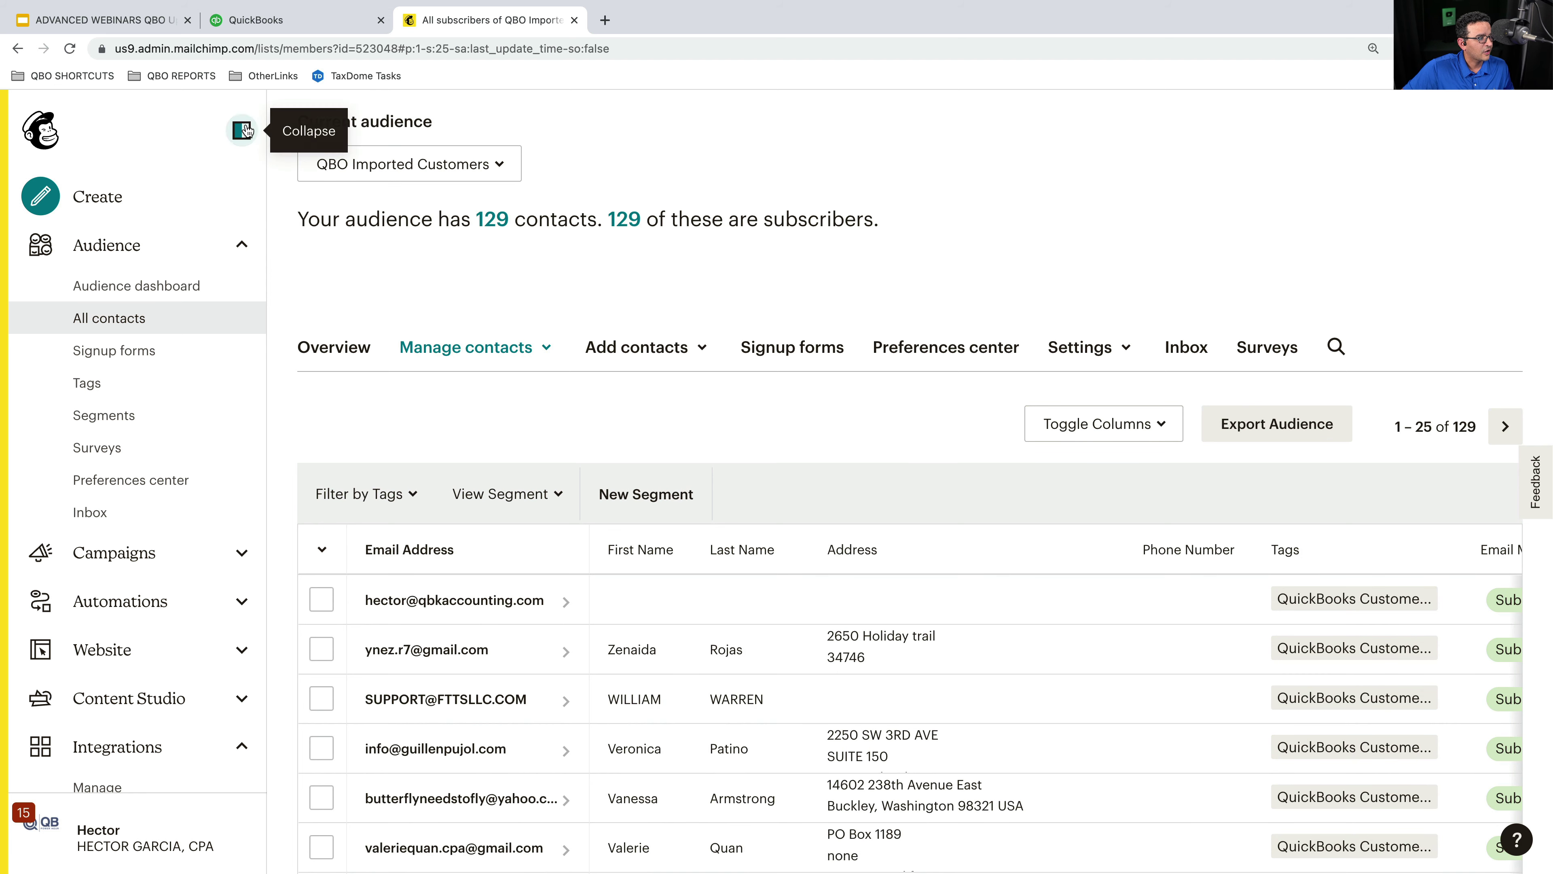
pyautogui.click(241, 130)
pyautogui.hscroll(10, 1238, 649)
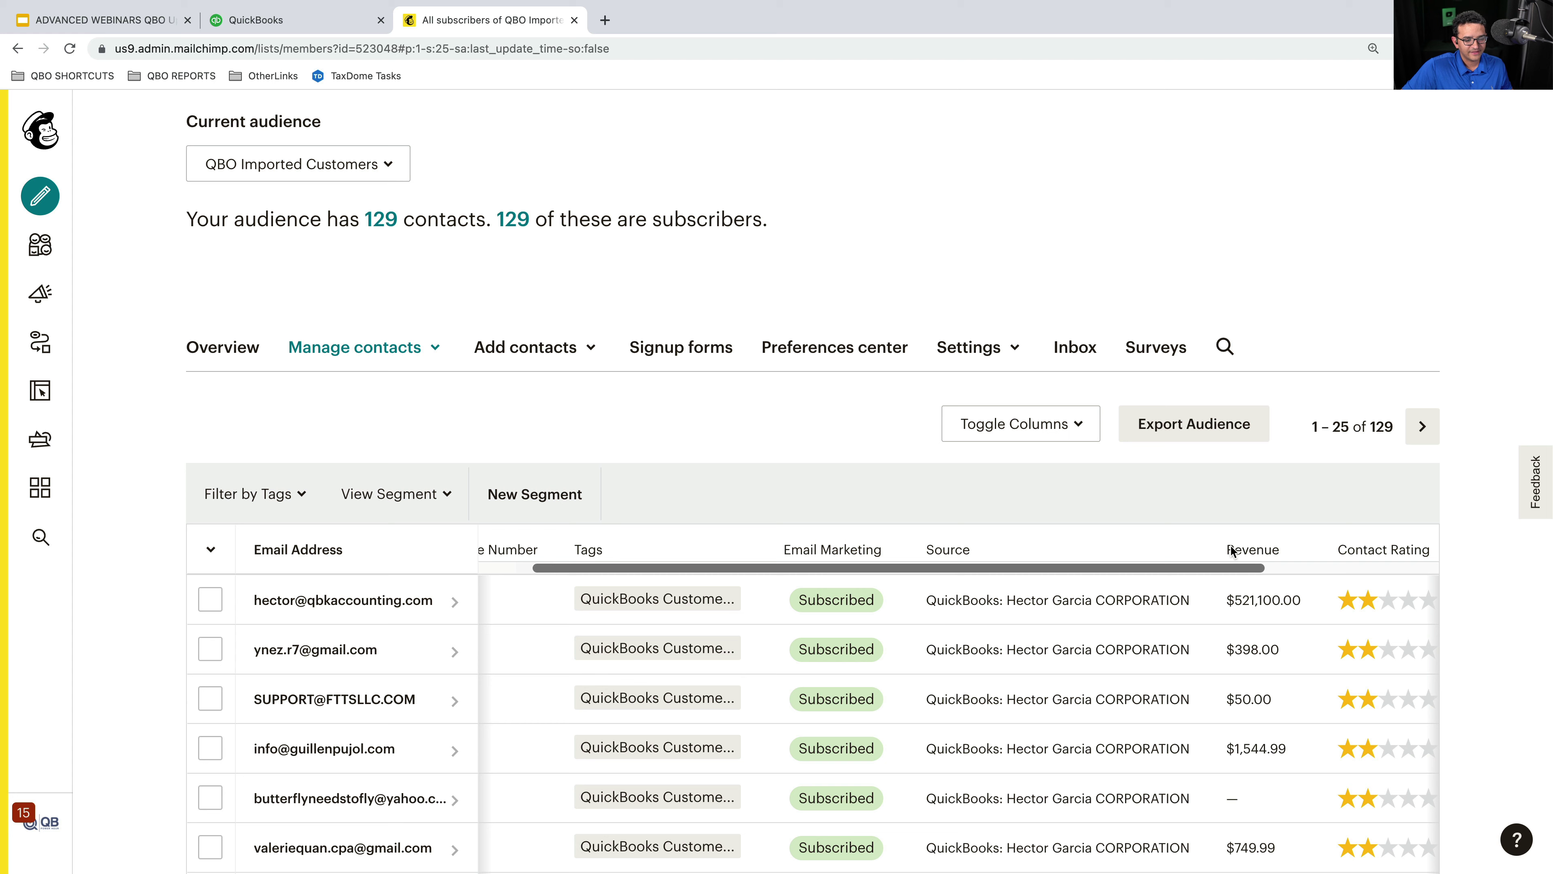
pyautogui.hscroll(1, 1249, 553)
pyautogui.hscroll(1, 1249, 552)
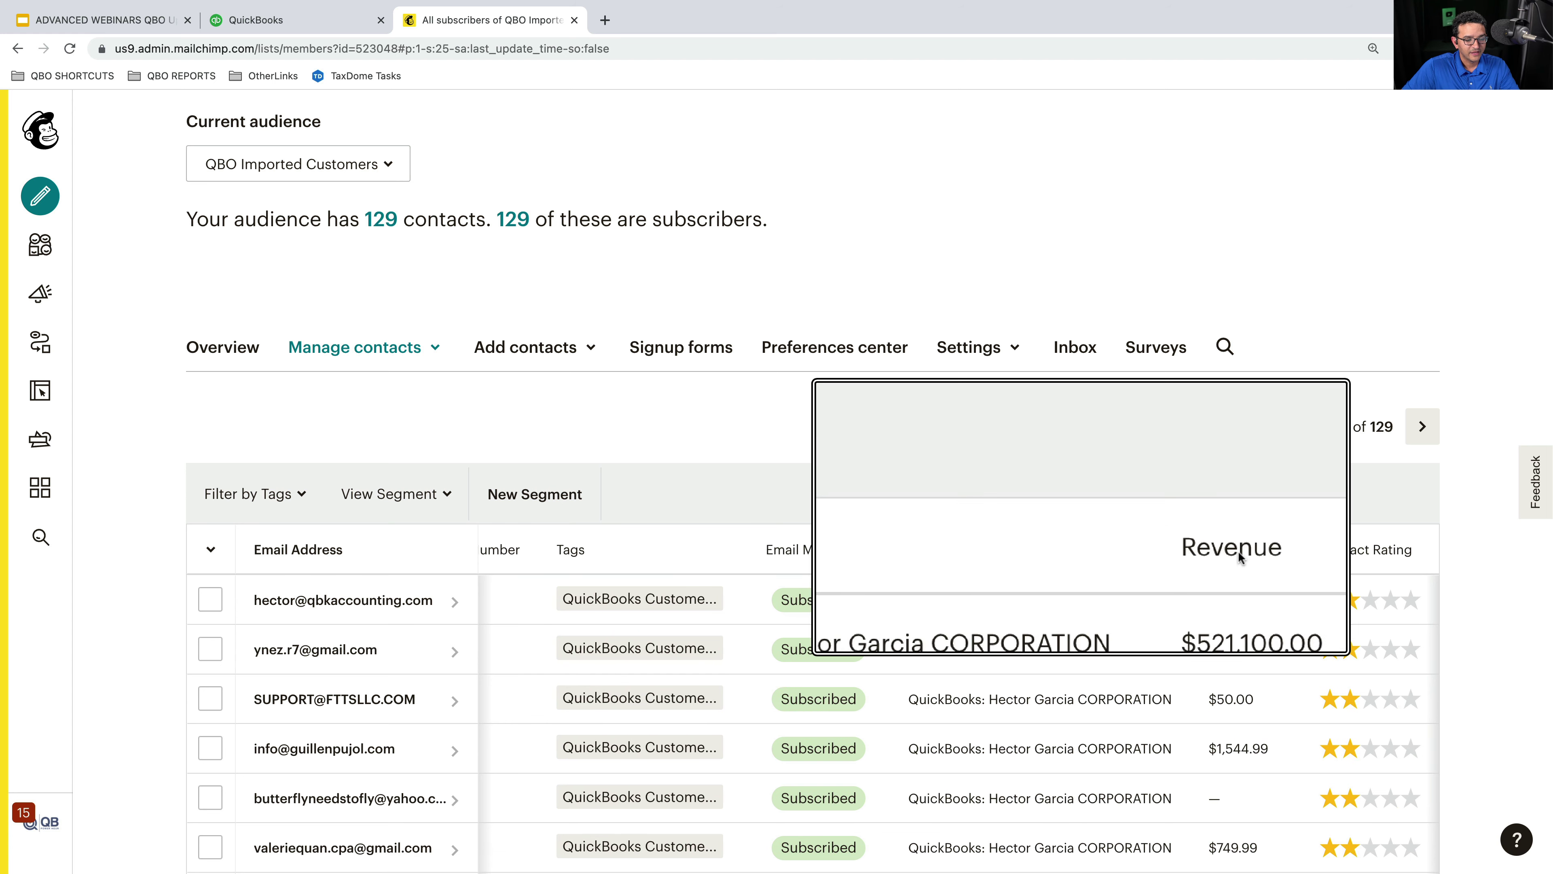
pyautogui.scroll(-3, 1248, 627)
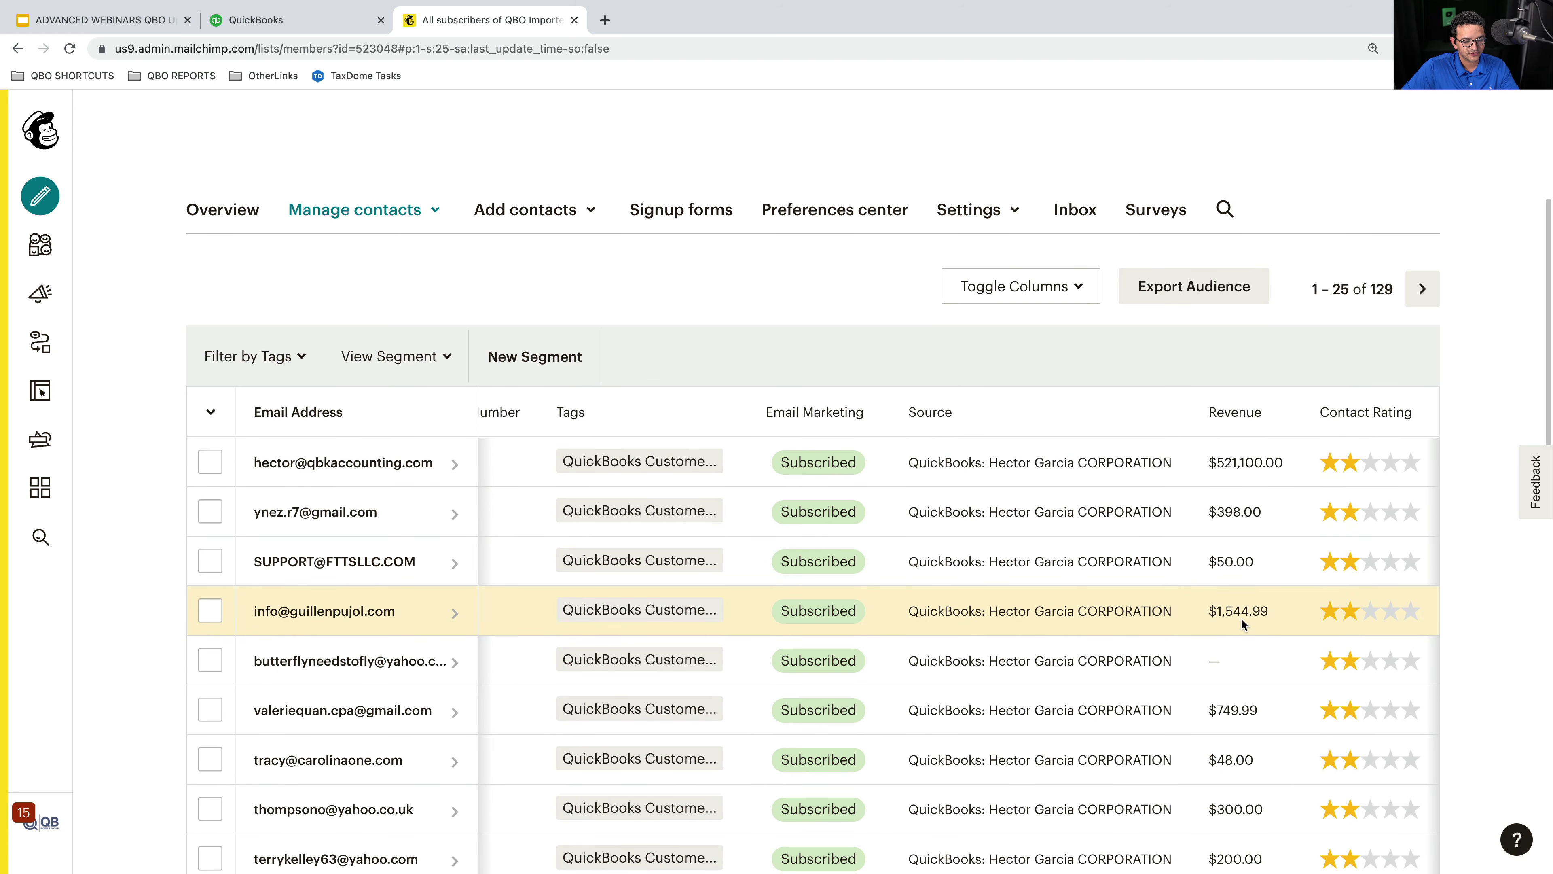
pyautogui.scroll(2, 1241, 618)
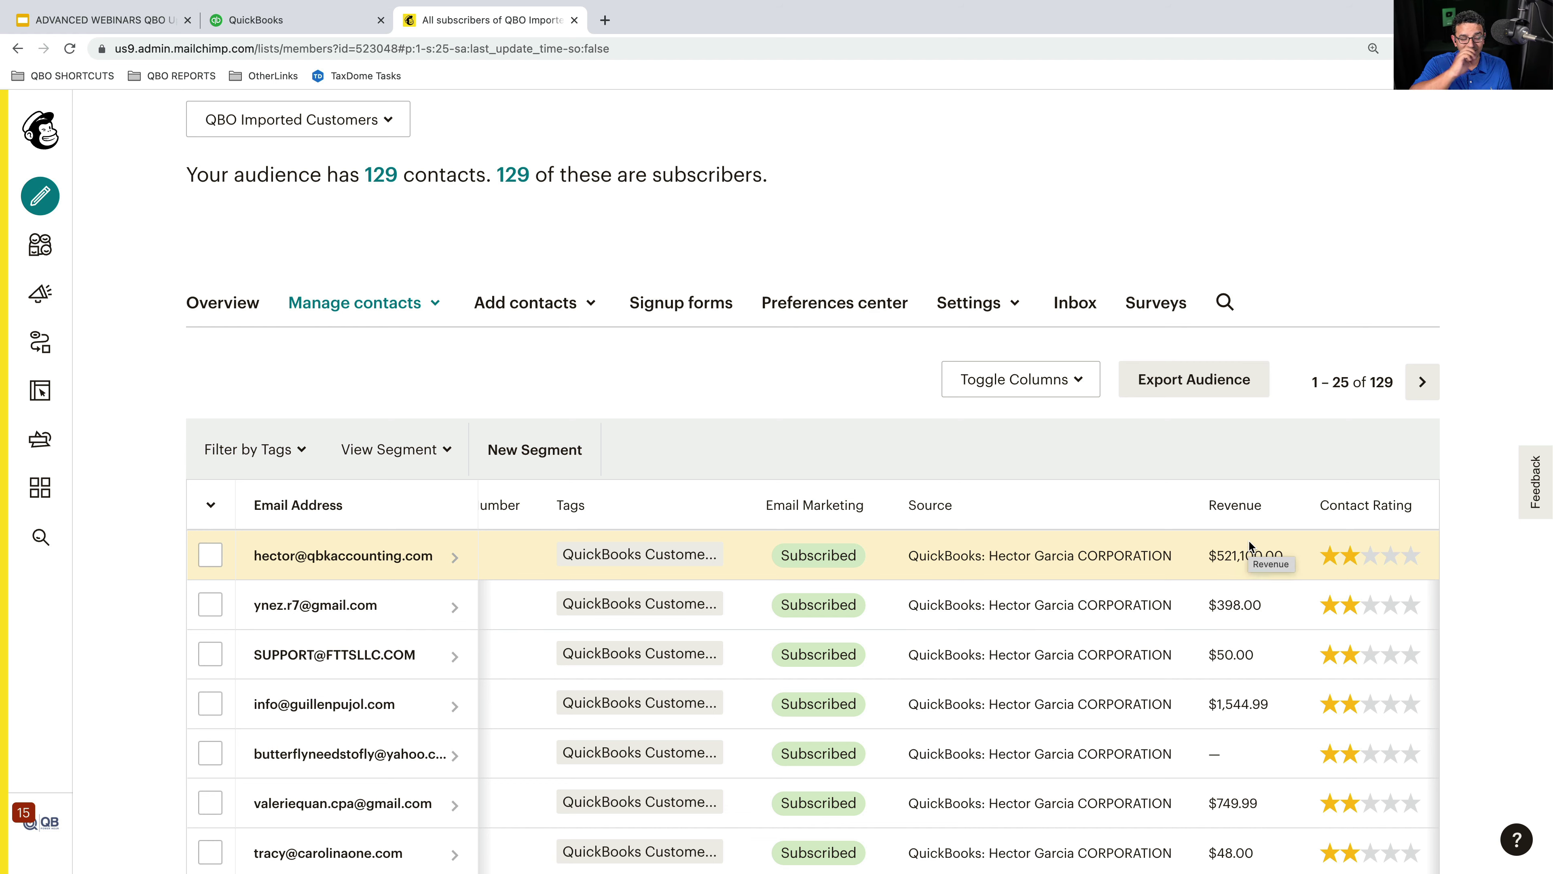
# - Hide the Phone Number, Address, Last Name and First Name columns and save the change
pyautogui.click(1074, 381)
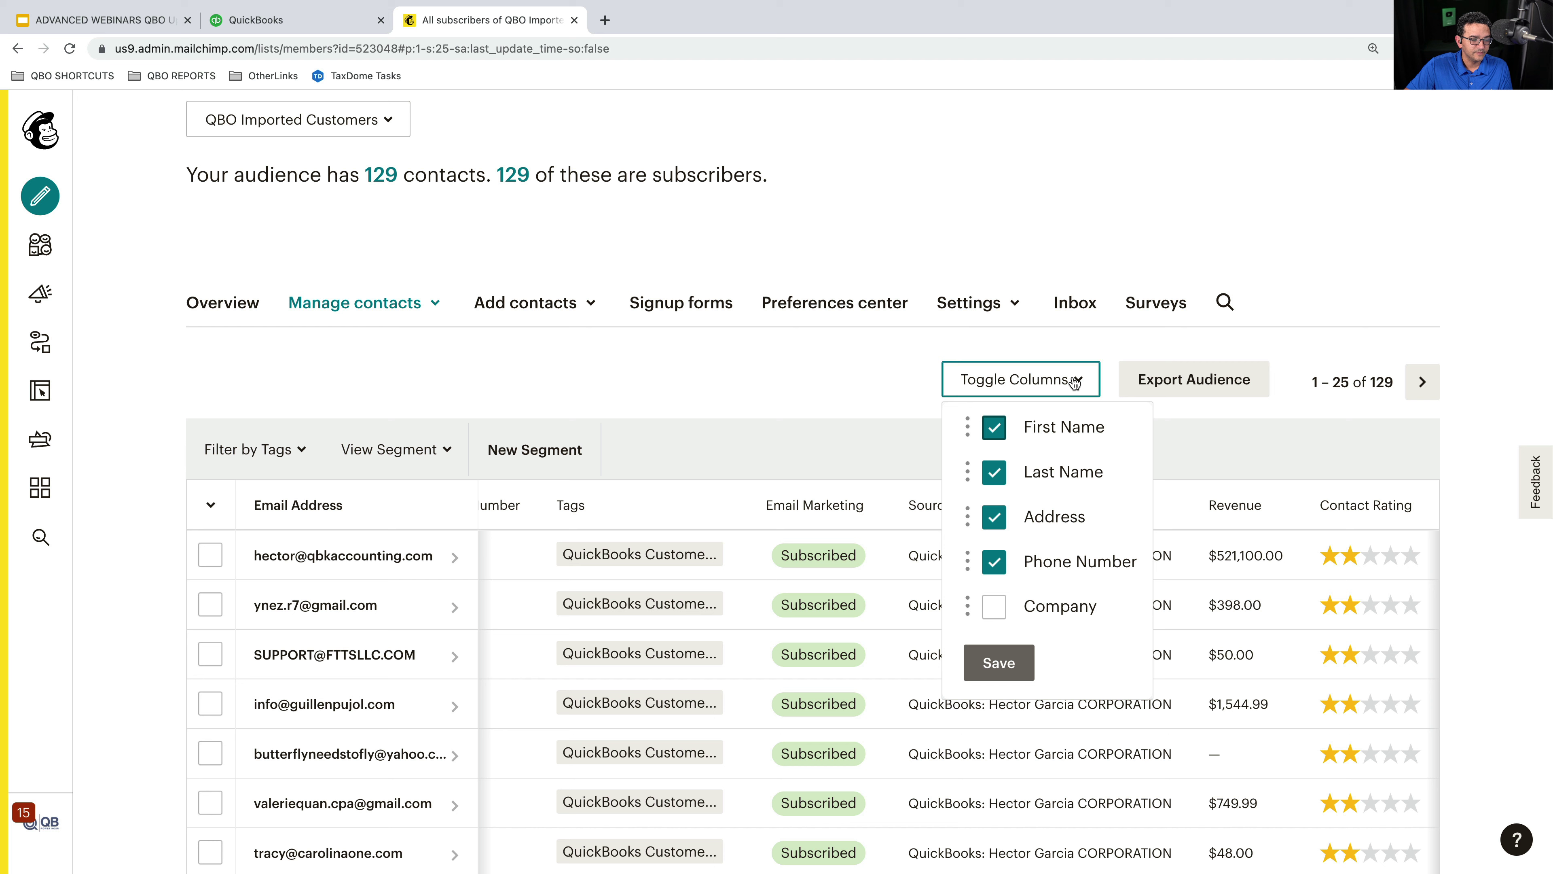
pyautogui.click(994, 562)
pyautogui.click(994, 517)
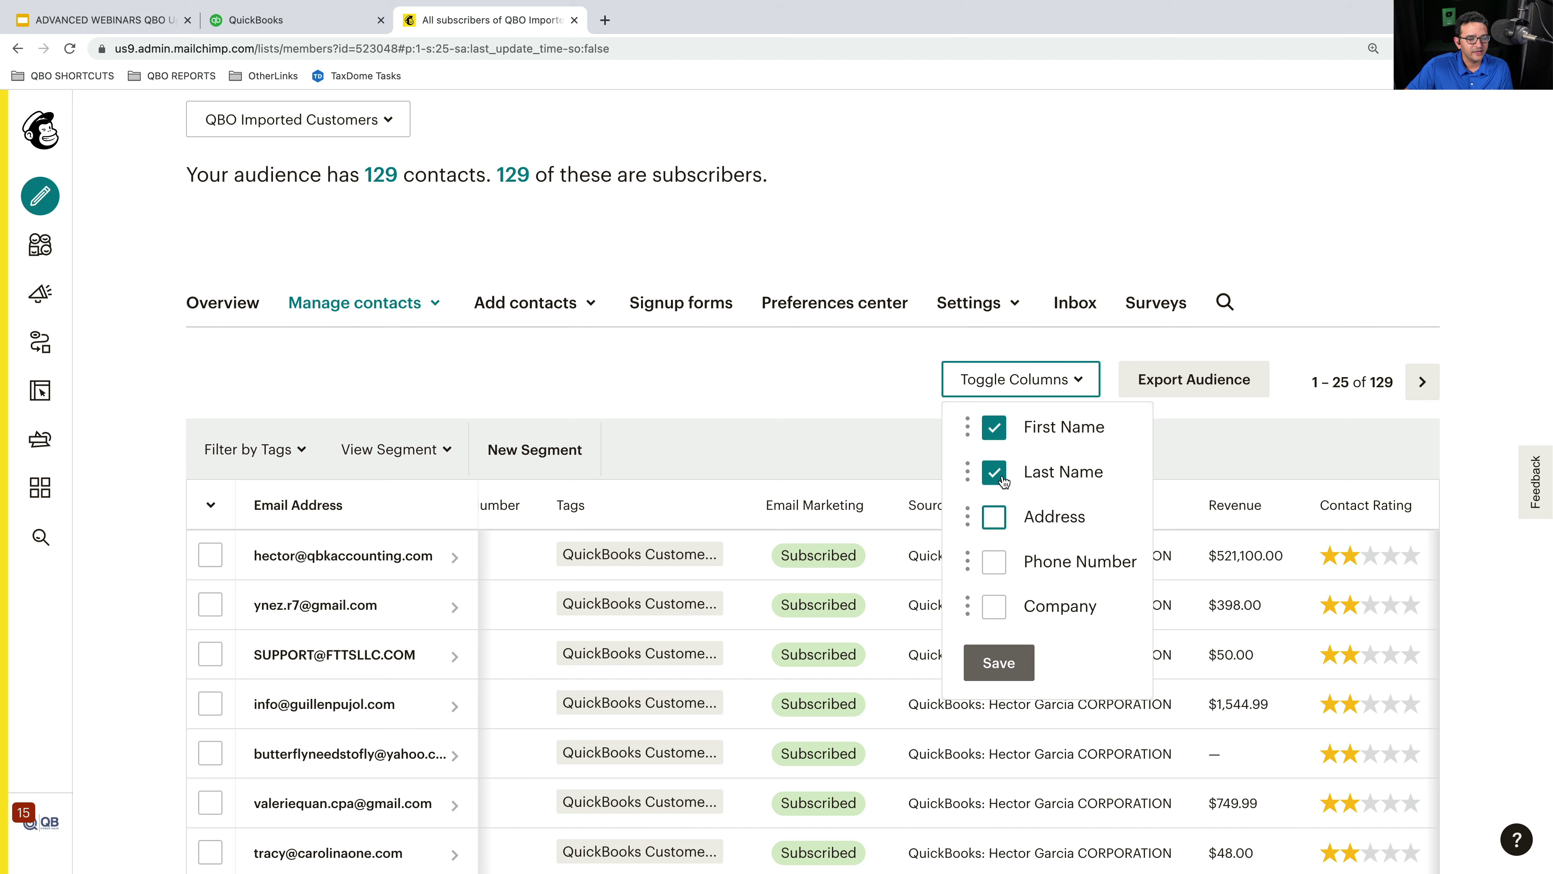
pyautogui.click(994, 472)
pyautogui.click(995, 427)
pyautogui.click(998, 663)
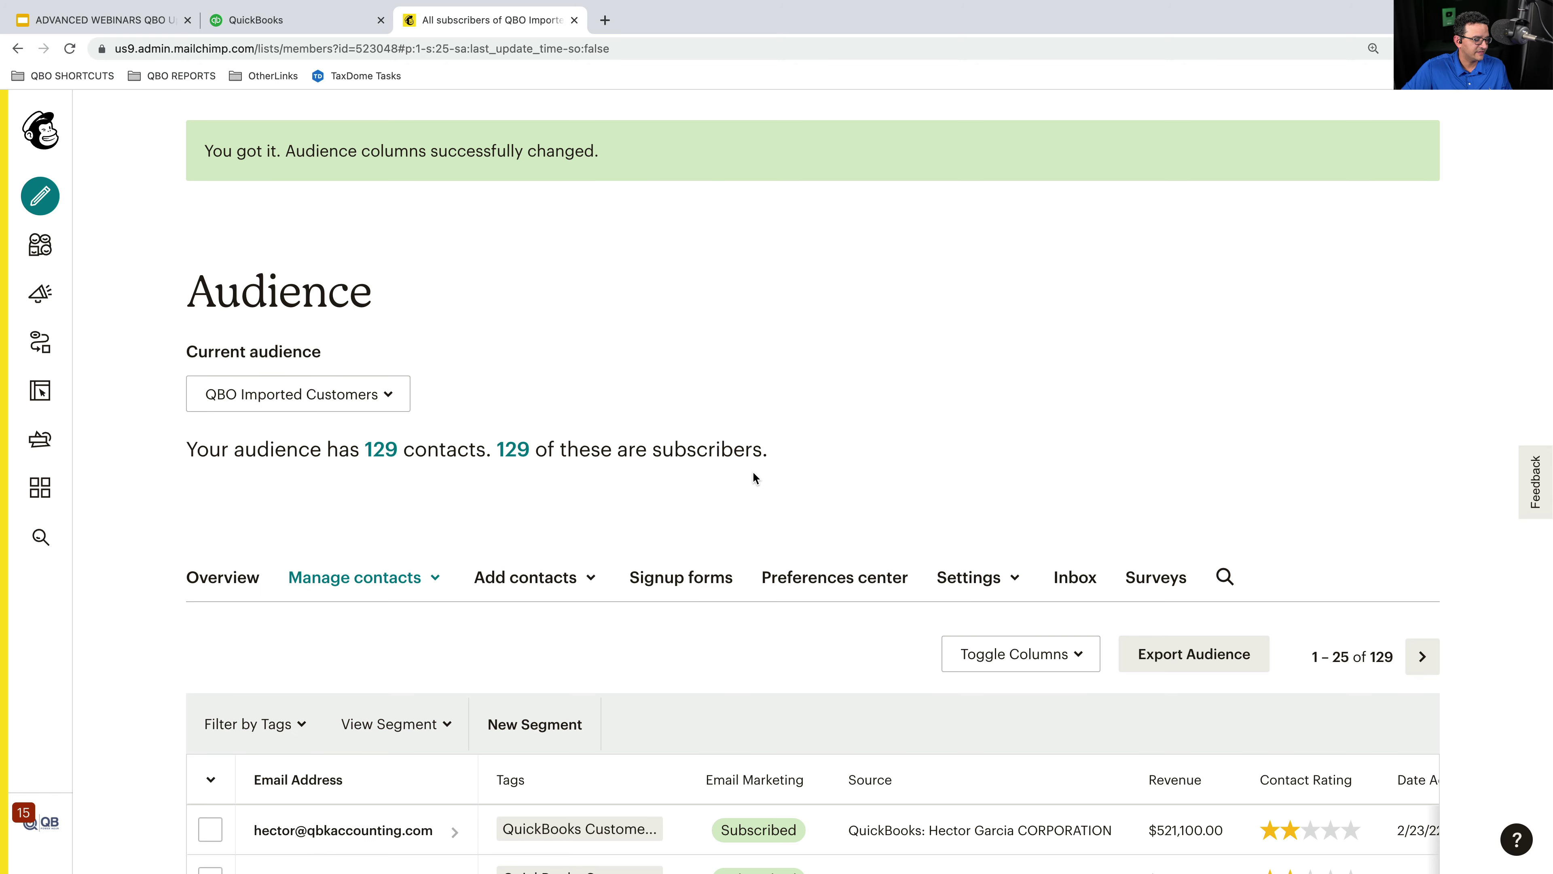
pyautogui.scroll(-3, 867, 558)
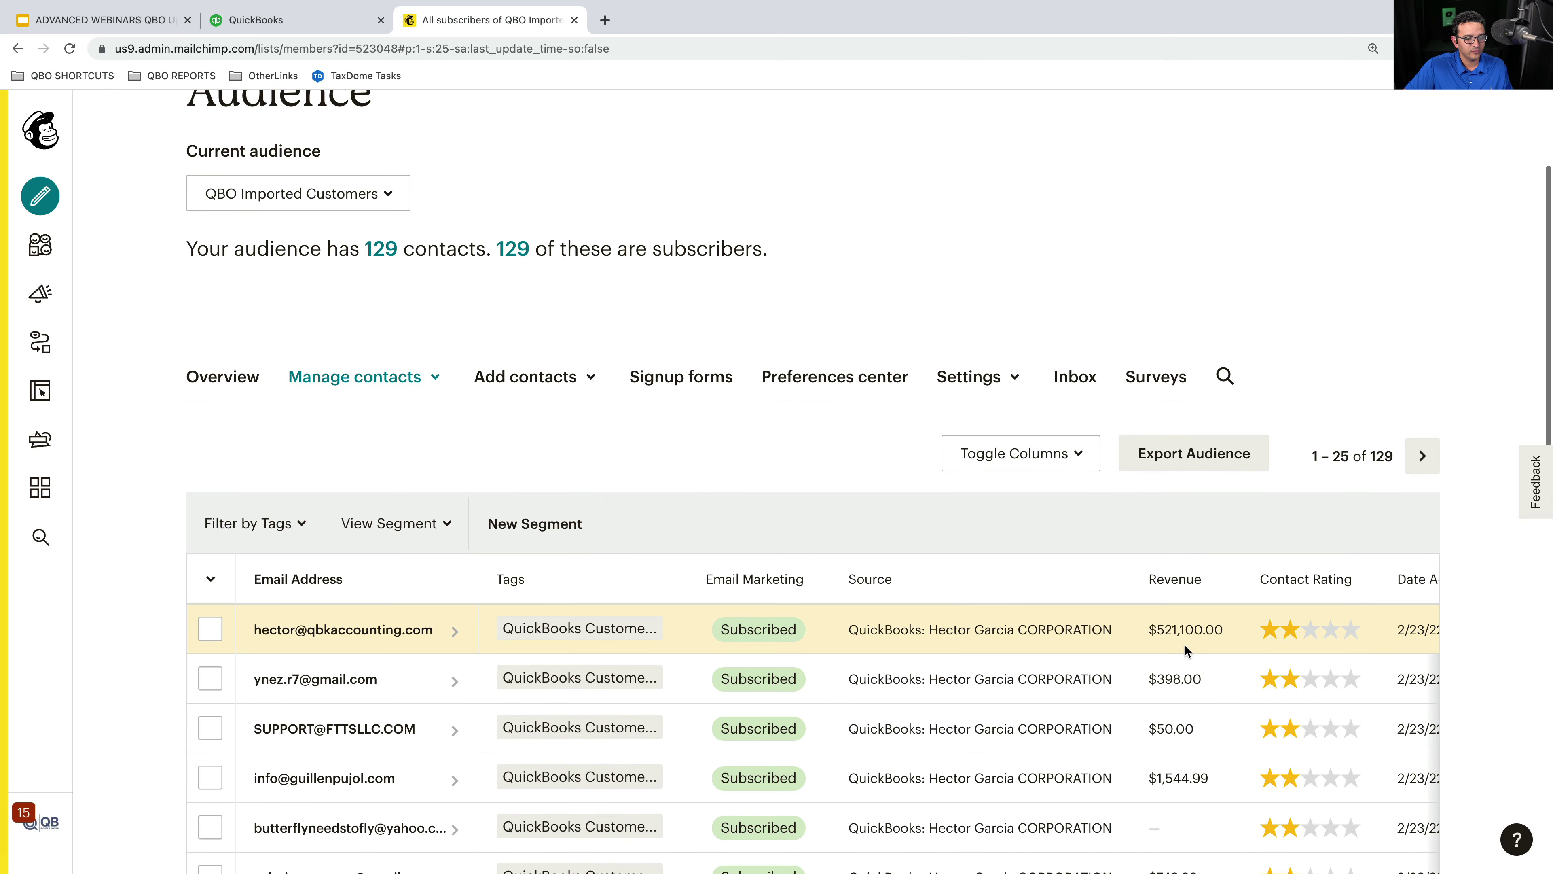
pyautogui.scroll(-5, 1235, 674)
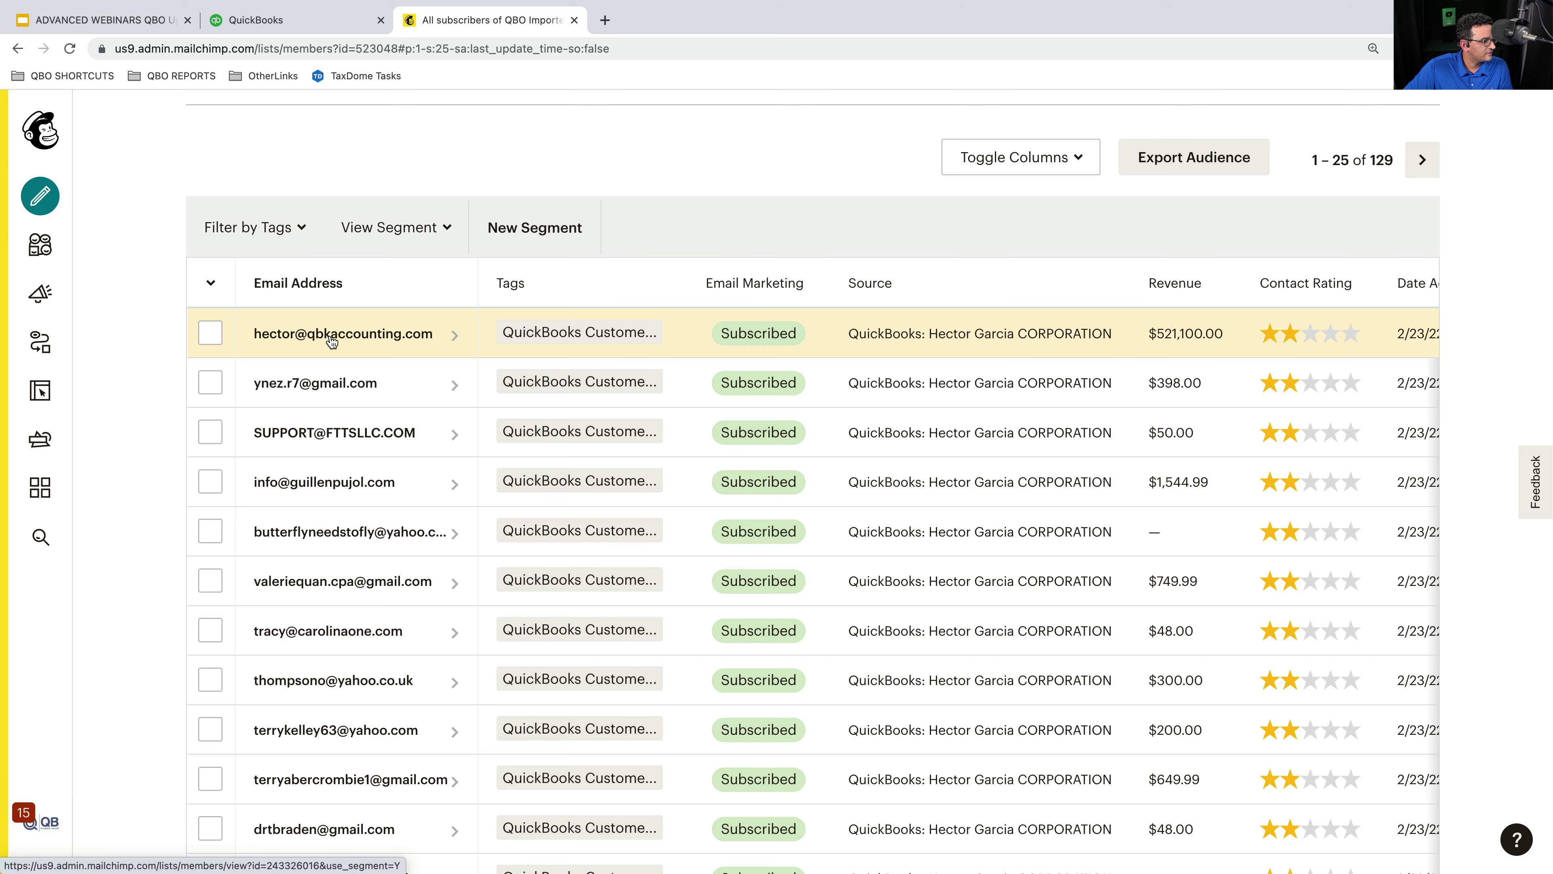
# - Open the profile of the contact with $521,100.00 in revenue
pyautogui.click(328, 340)
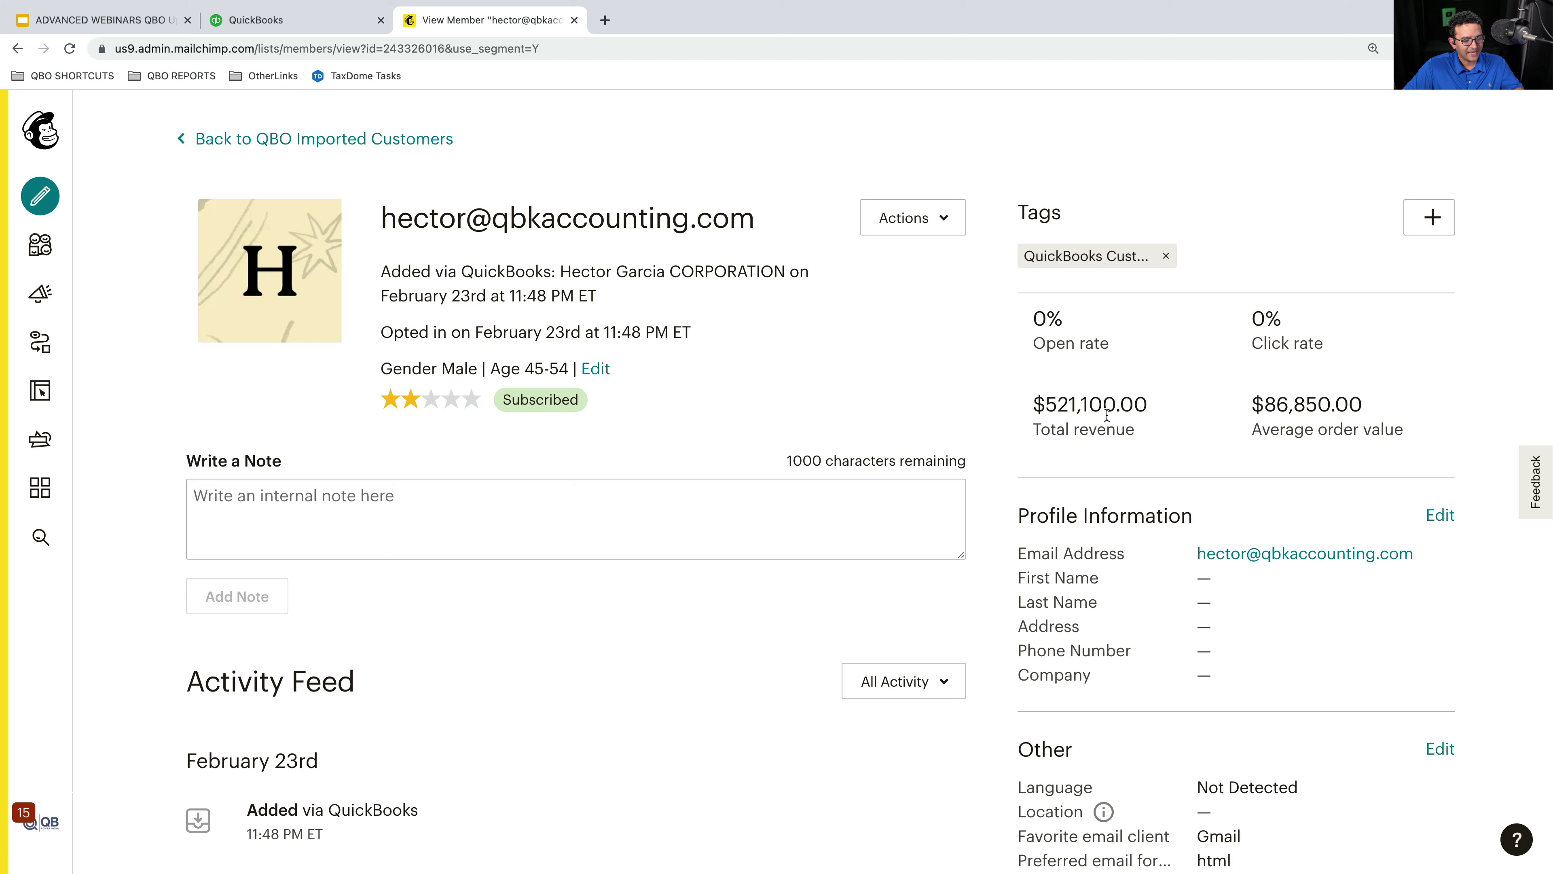
# - Search 'corp' in QuickBooks company selection and open the corporation company file
pyautogui.click(263, 19)
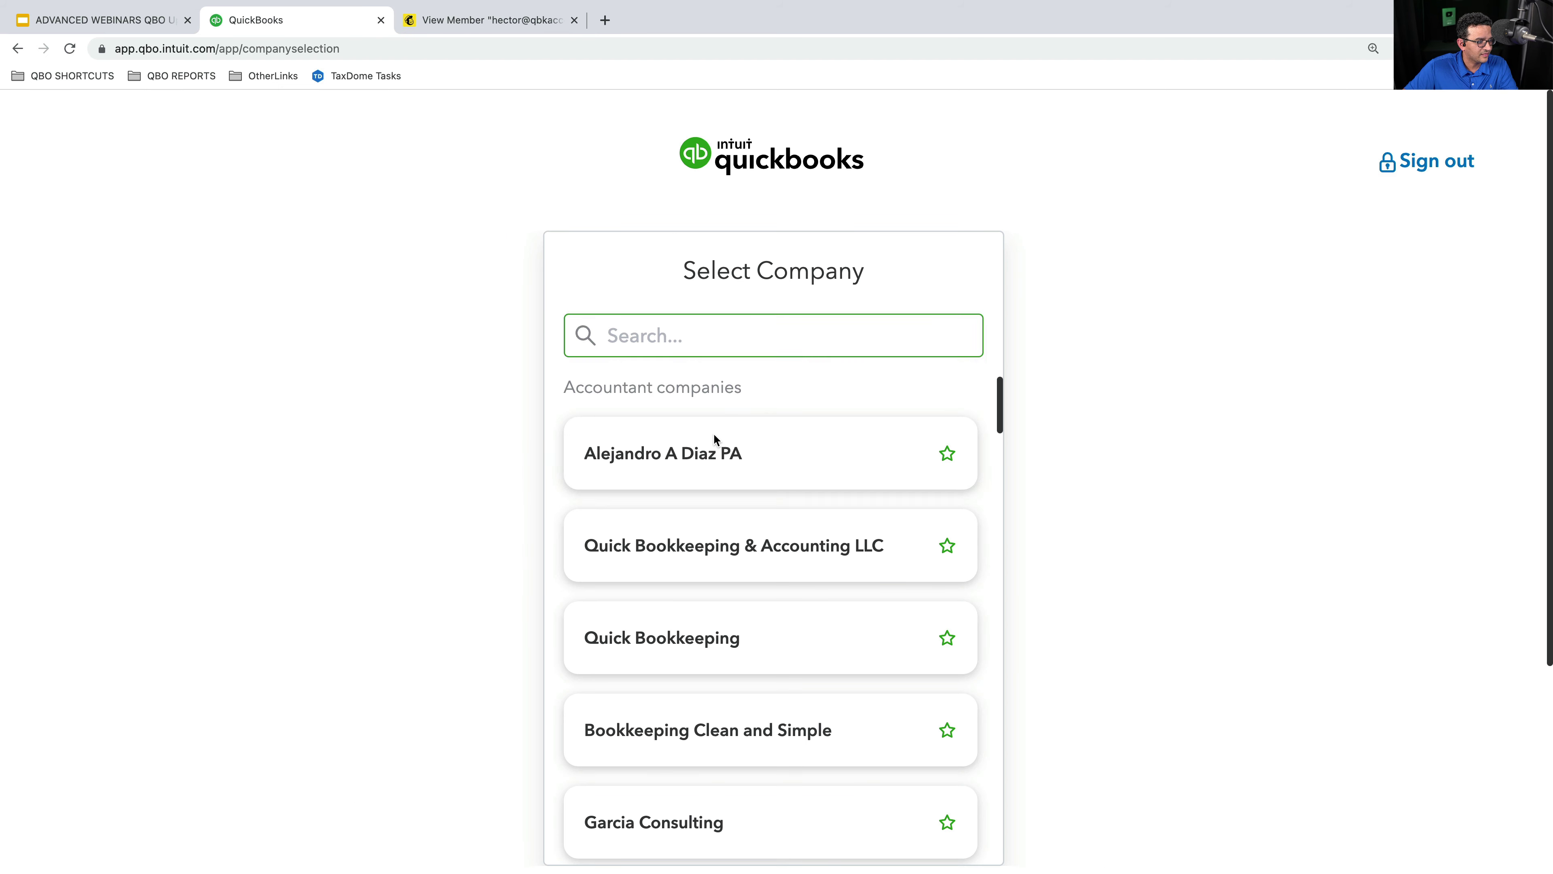
pyautogui.write('corp')
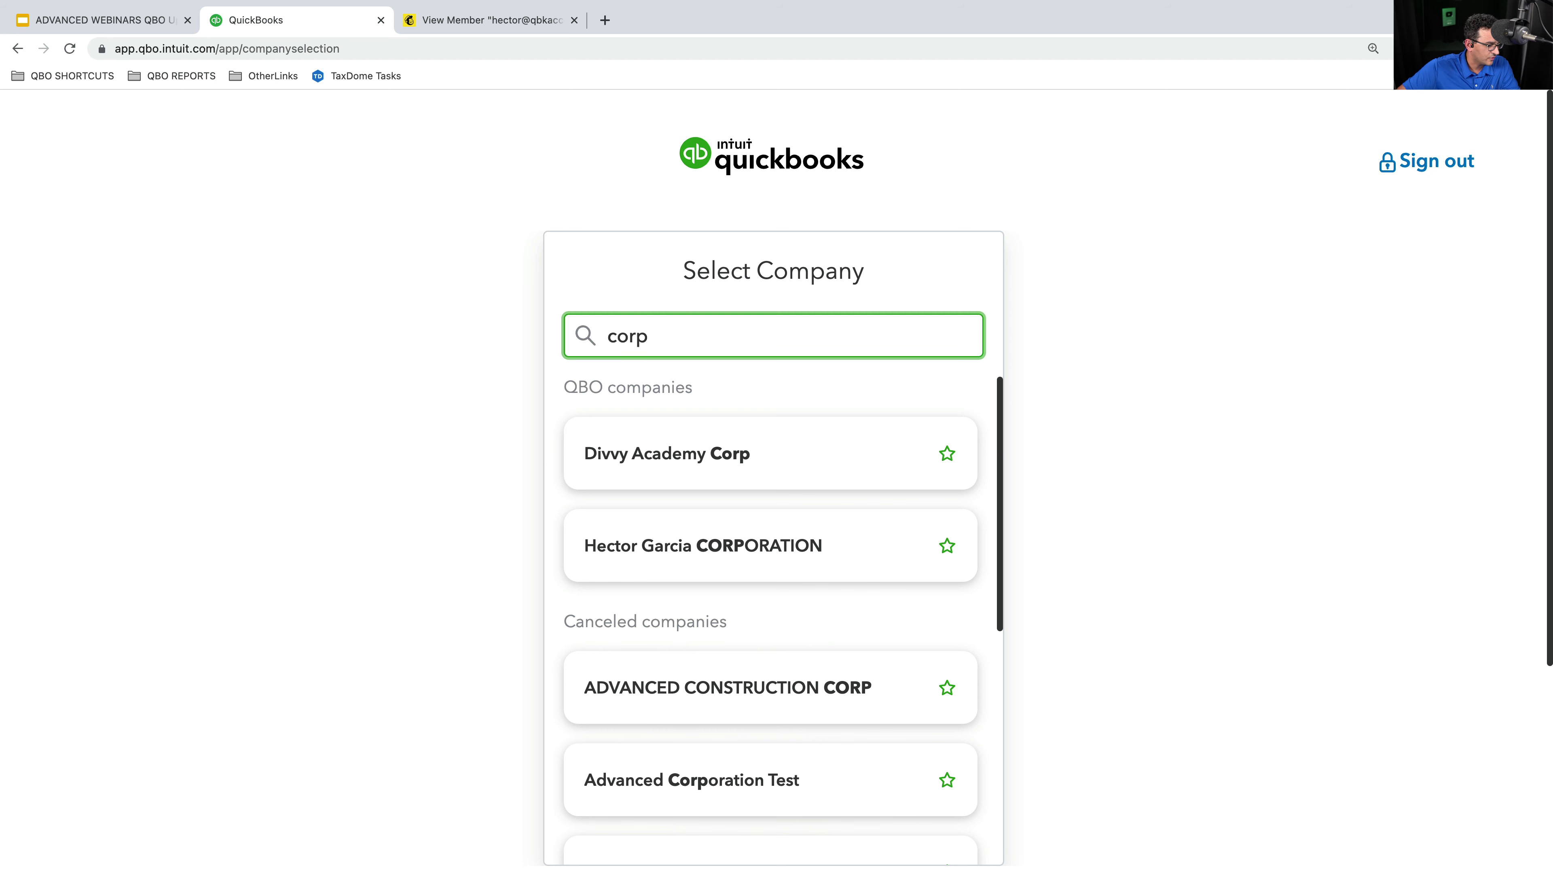
pyautogui.click(722, 538)
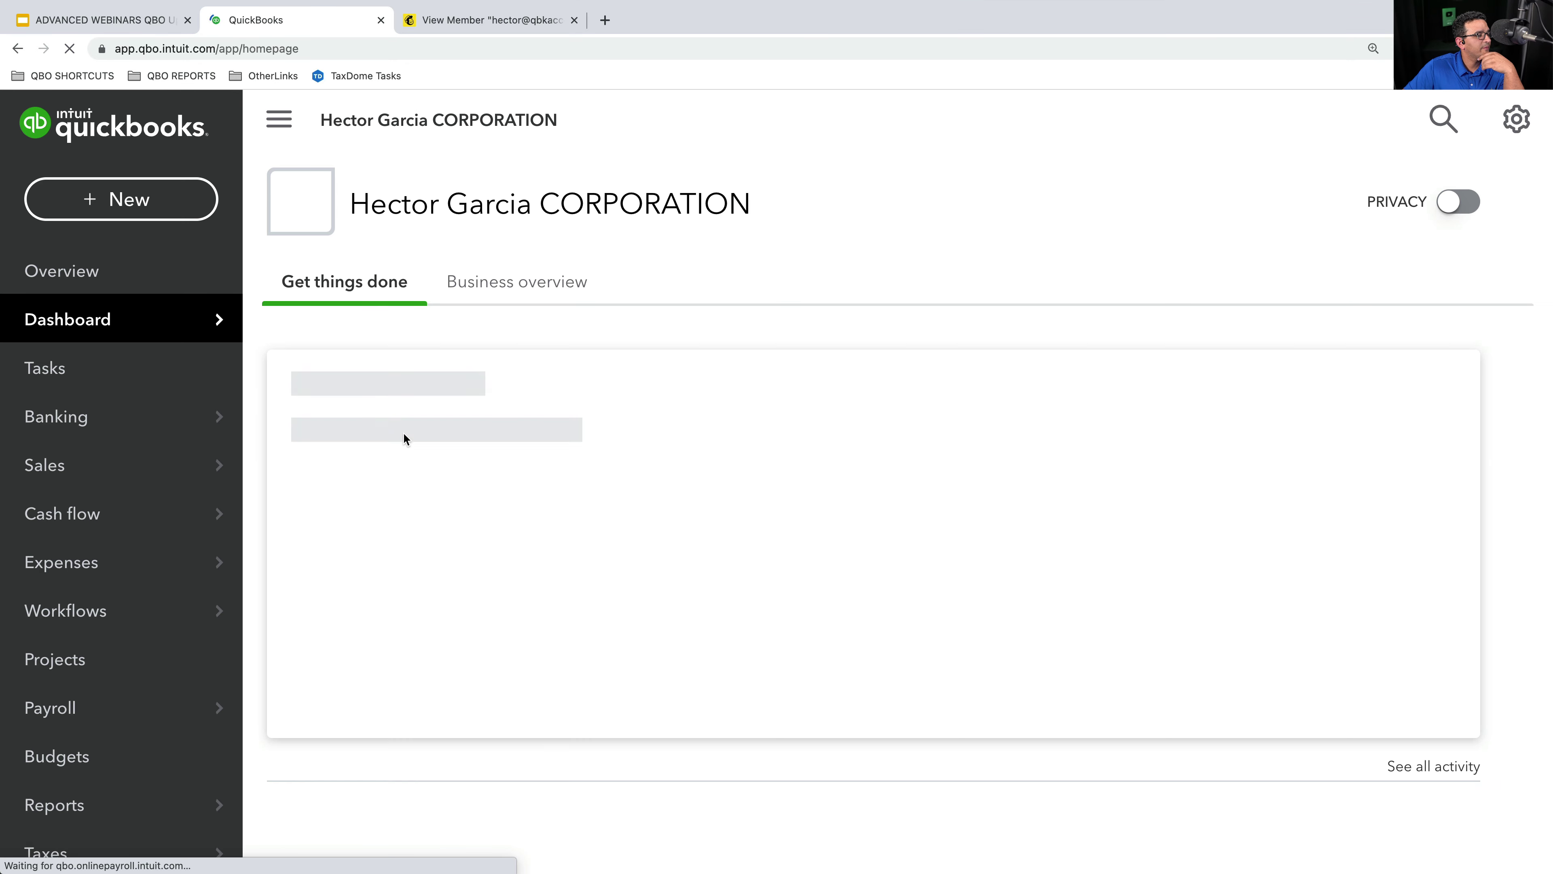
# - Open the QuickBooks Online customer list under Sales > Customers
pyautogui.moveTo(87, 462)
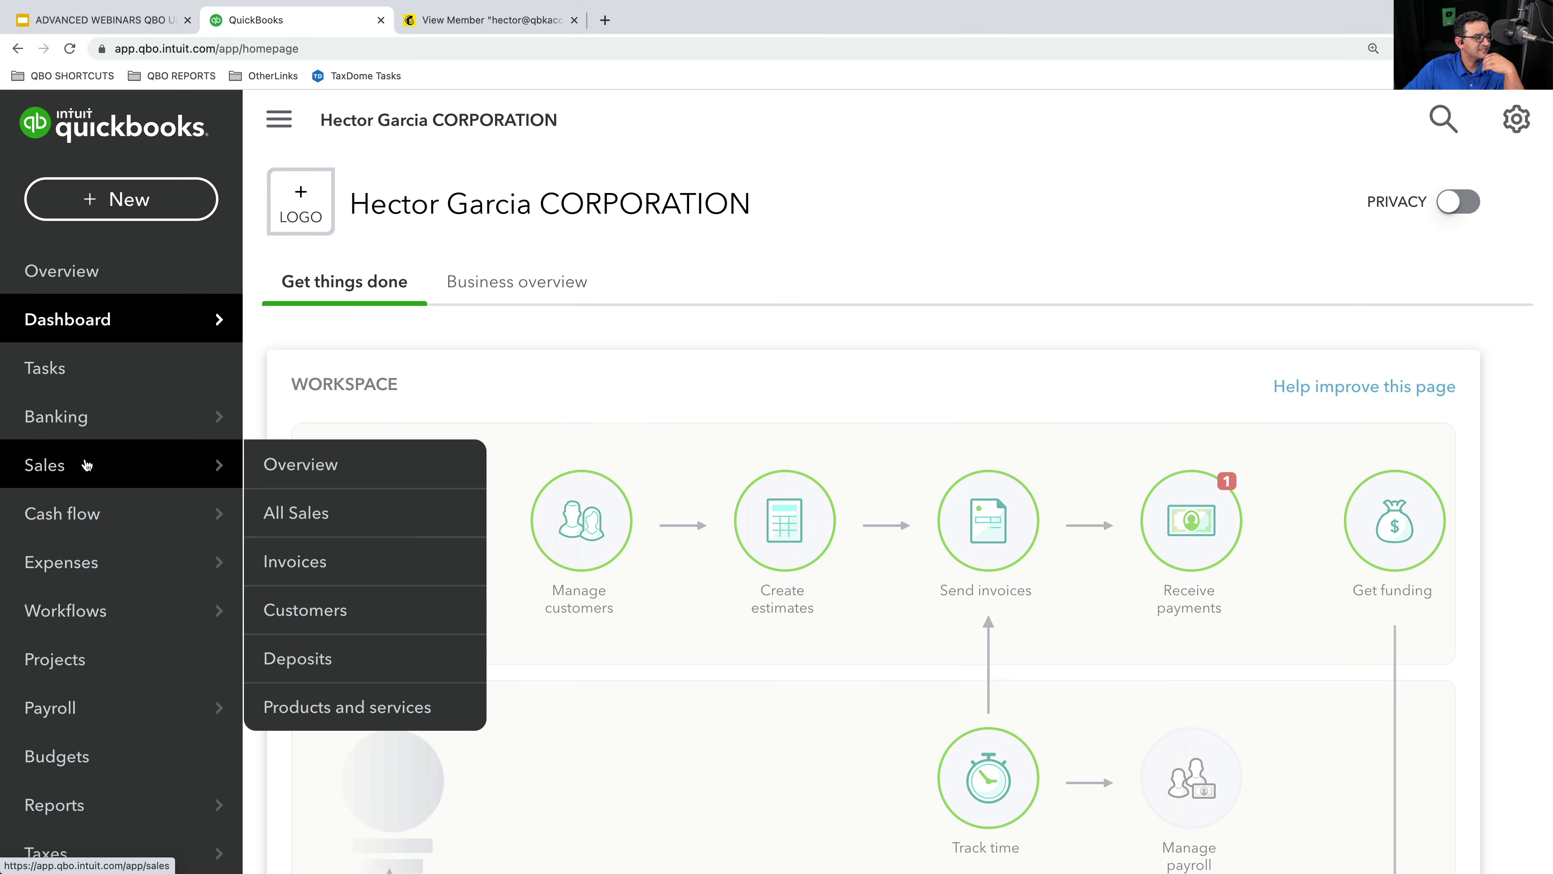
pyautogui.click(311, 612)
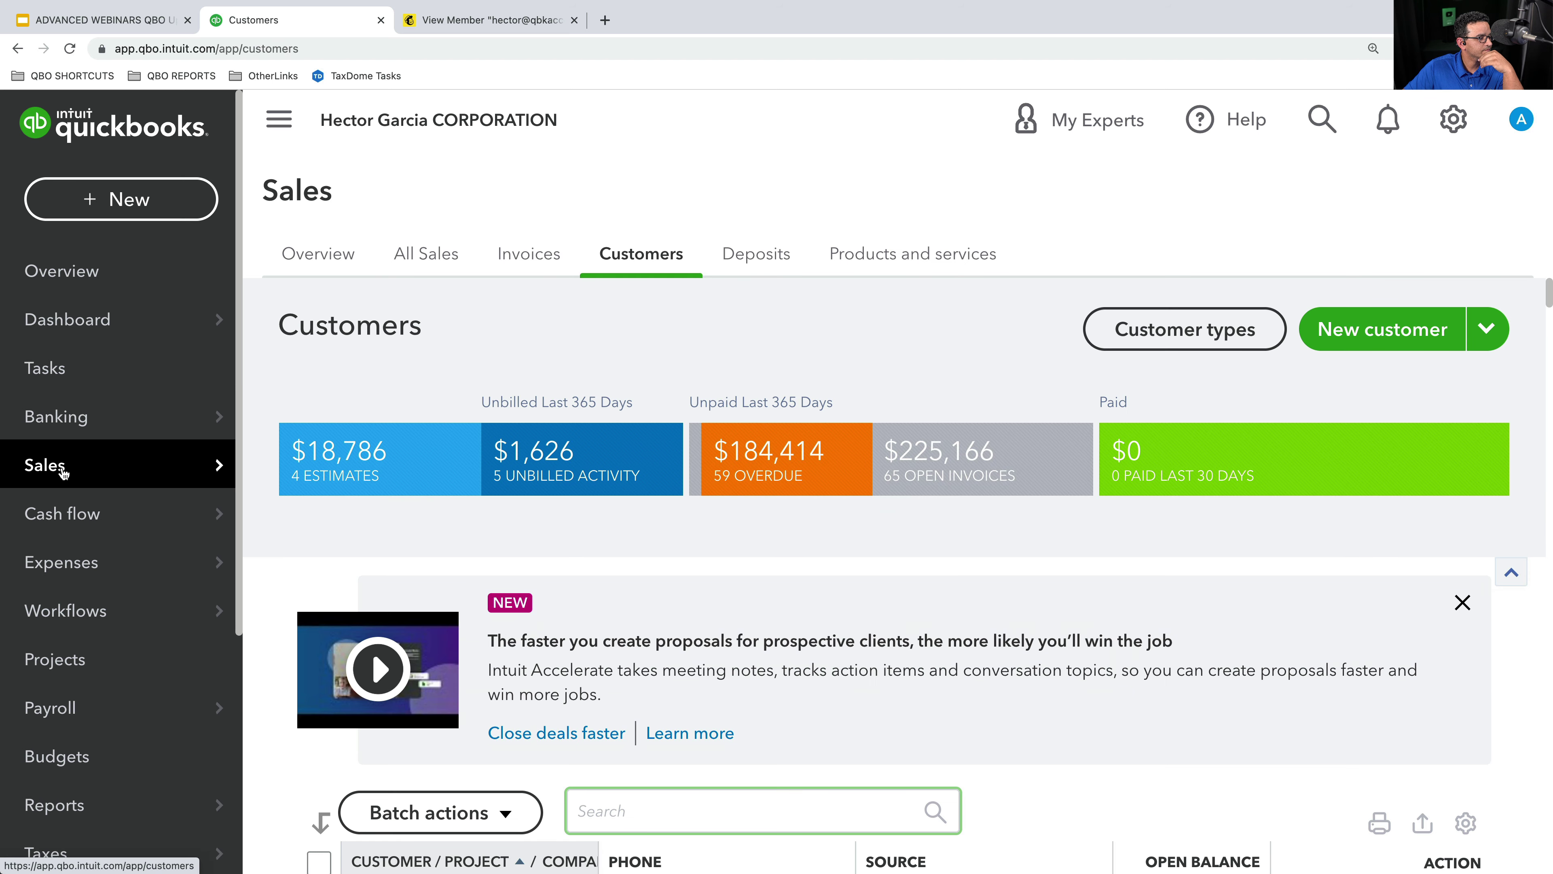
pyautogui.moveTo(217, 480)
pyautogui.click(299, 610)
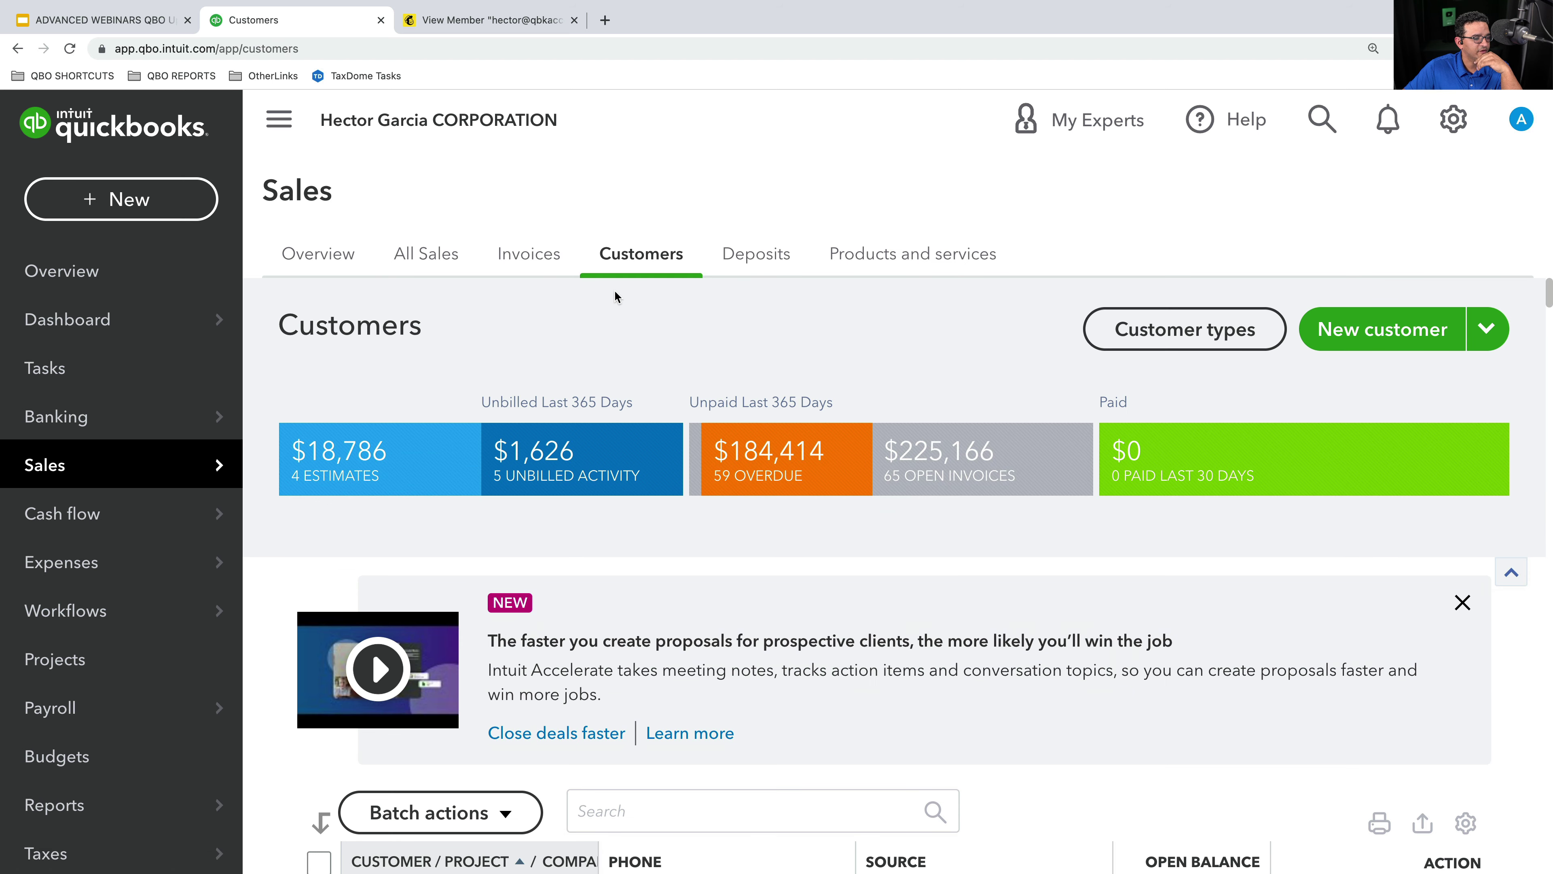
pyautogui.scroll(-7, 811, 452)
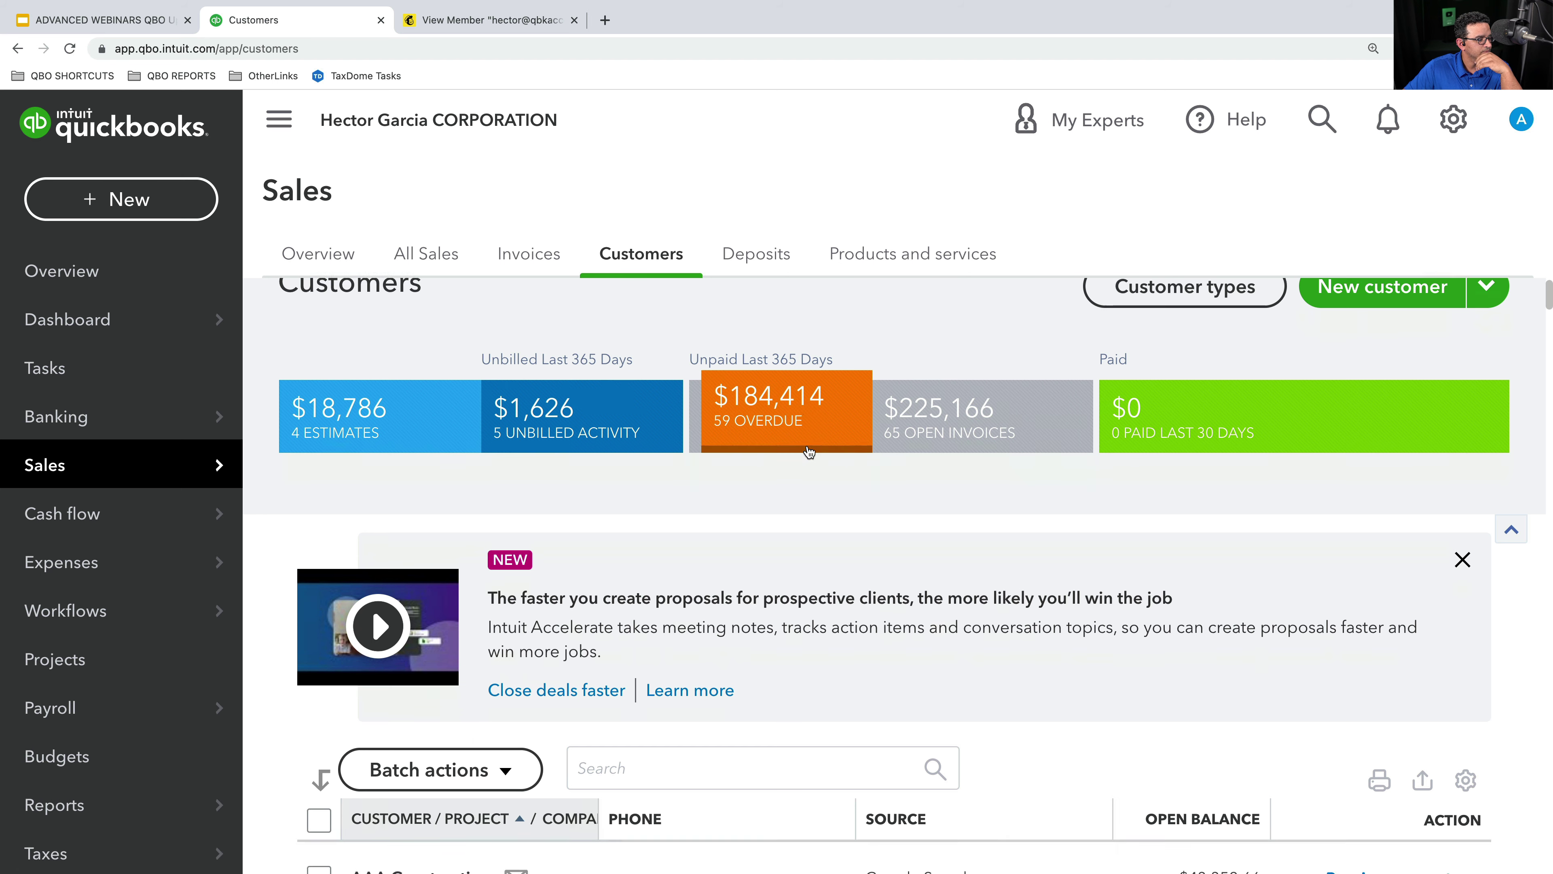
pyautogui.scroll(-2, 811, 468)
pyautogui.scroll(3, 795, 459)
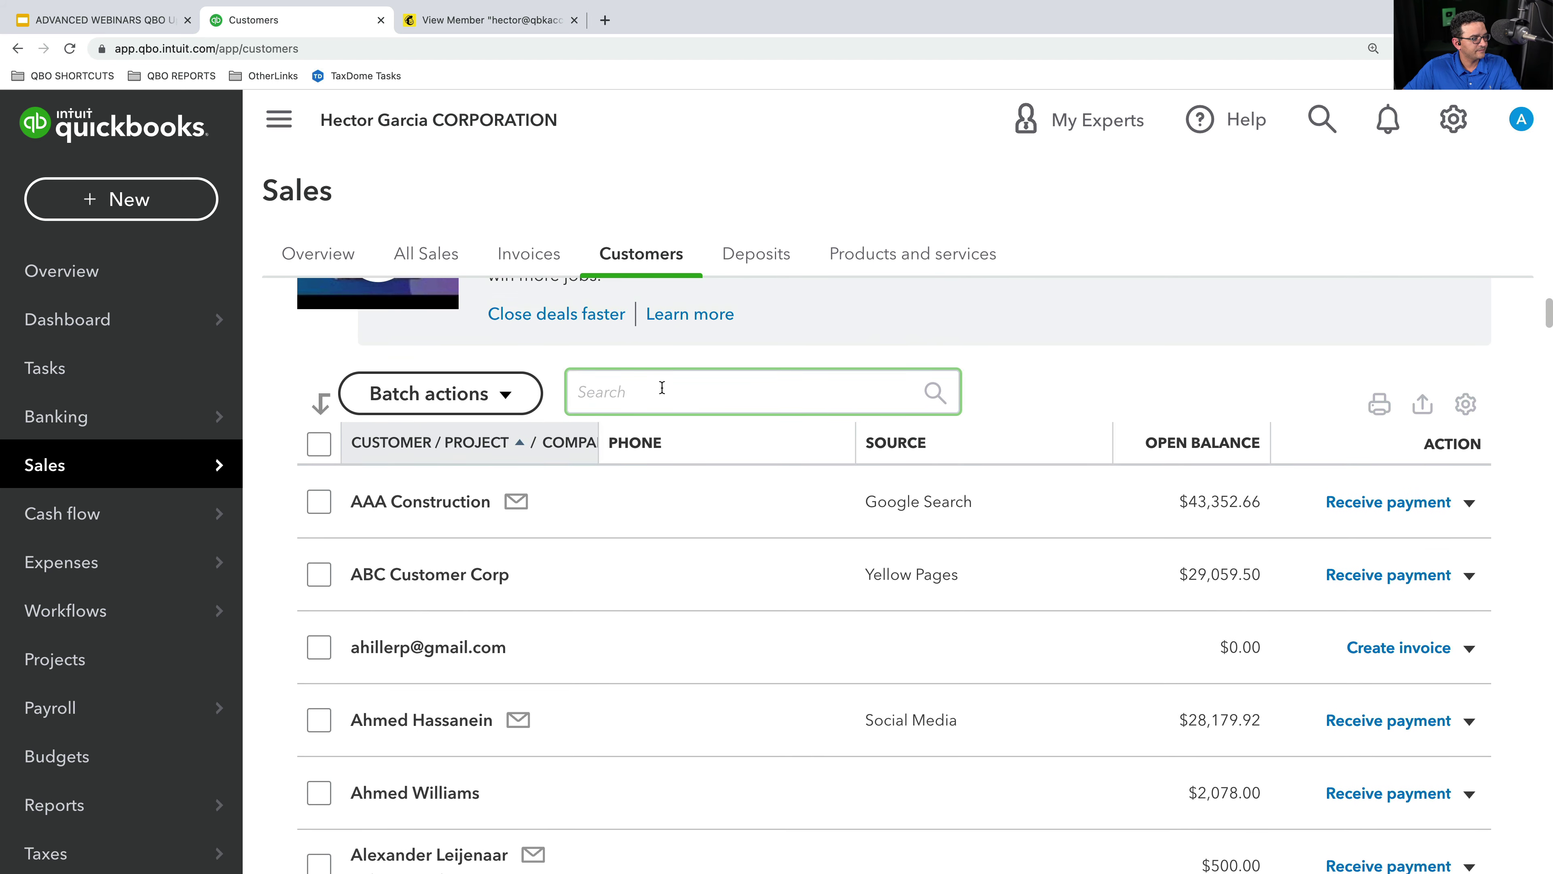
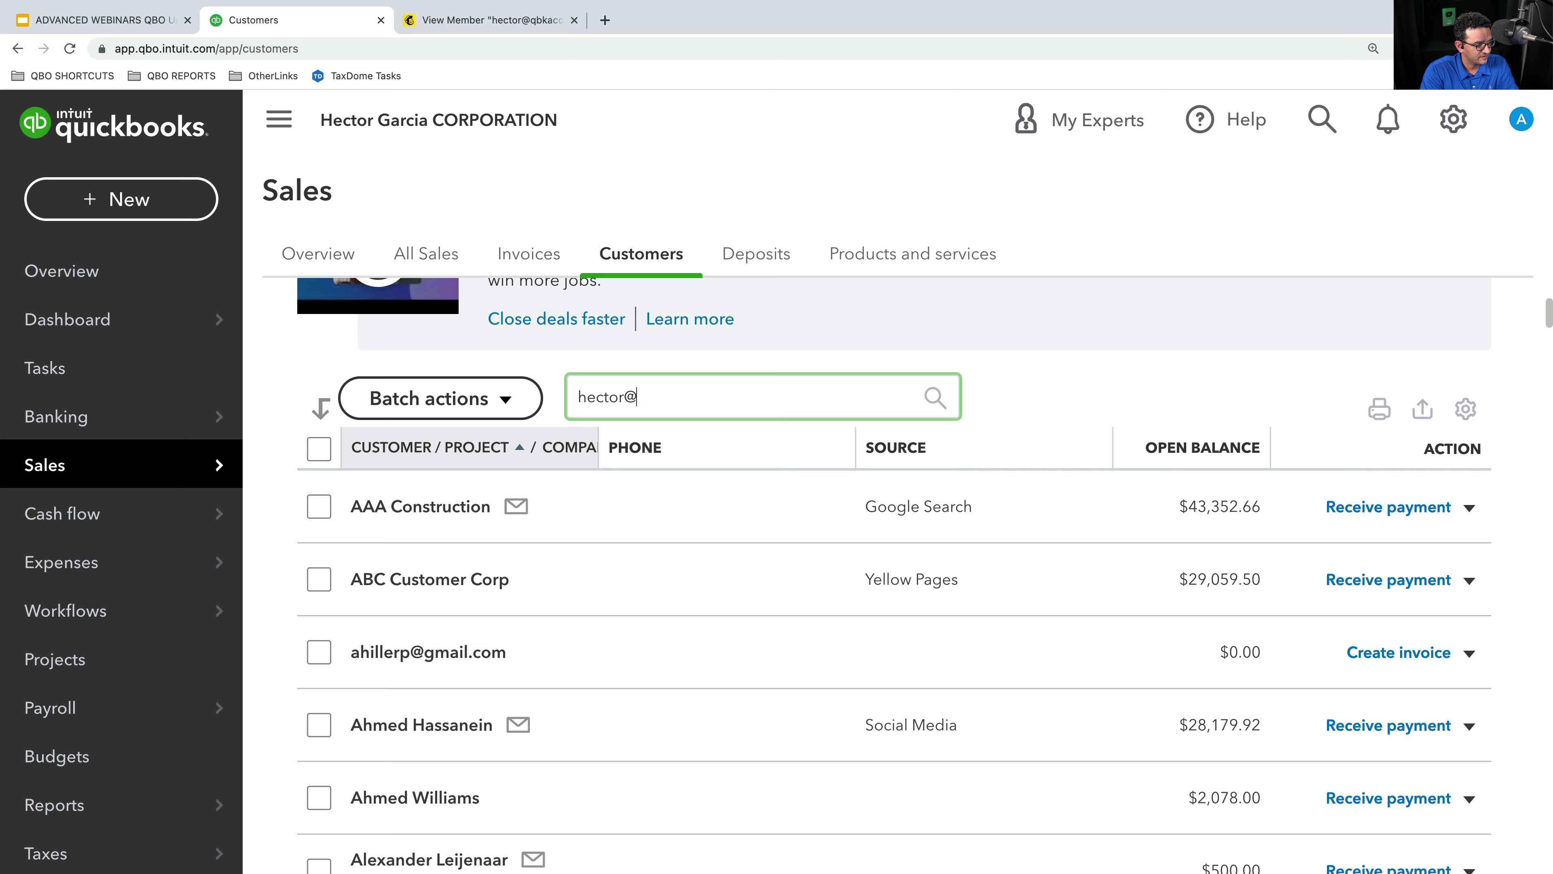
# - Search customers by the Mailchimp contact's e-mail and open AAA Construction's page
pyautogui.scroll(-4, 756, 519)
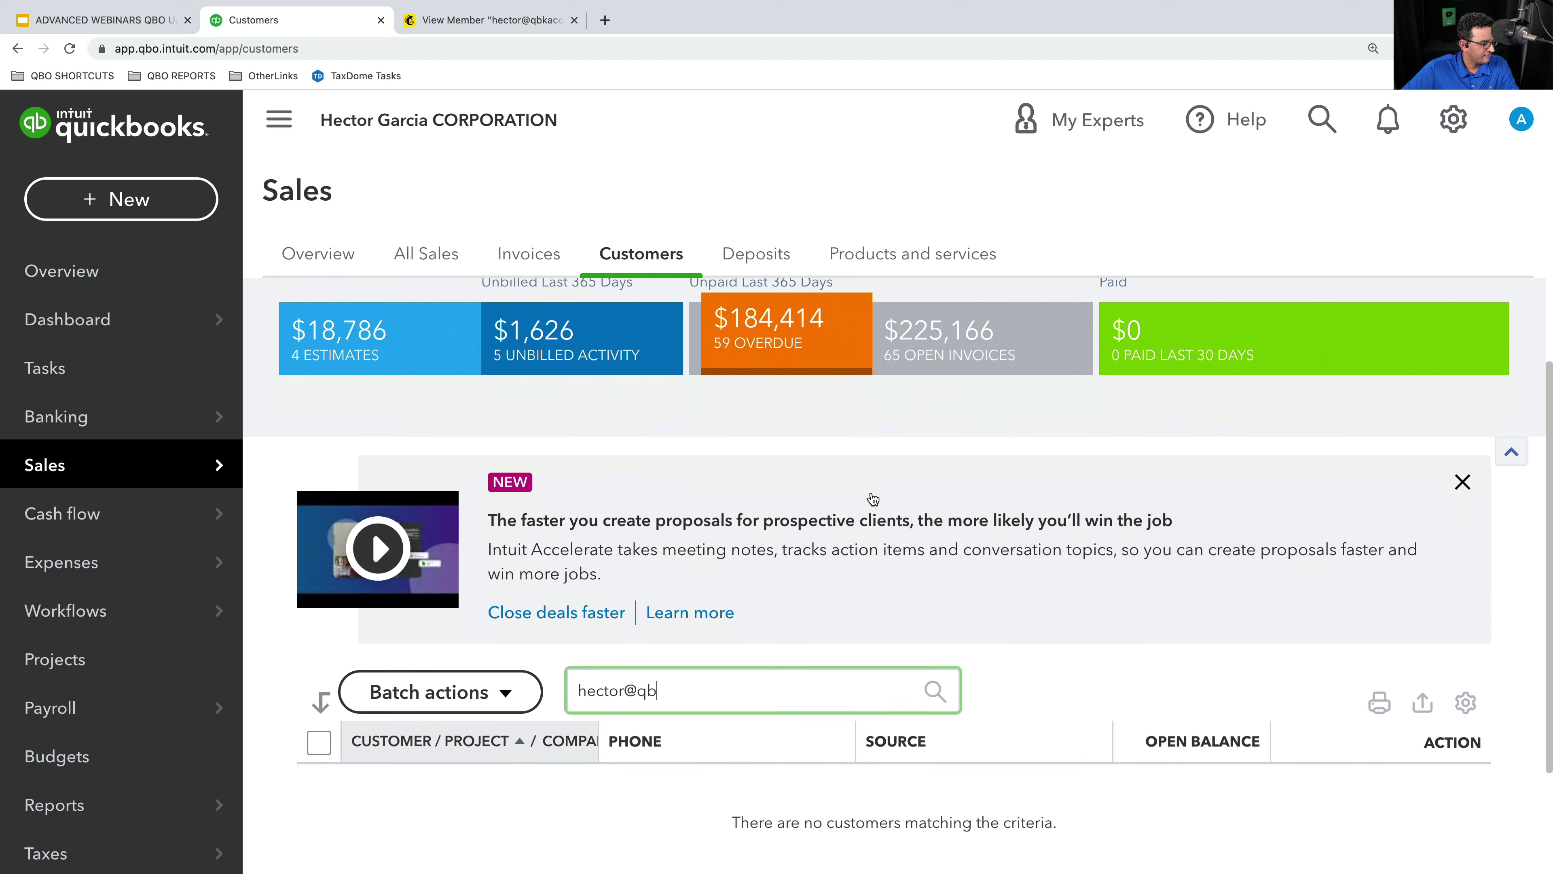
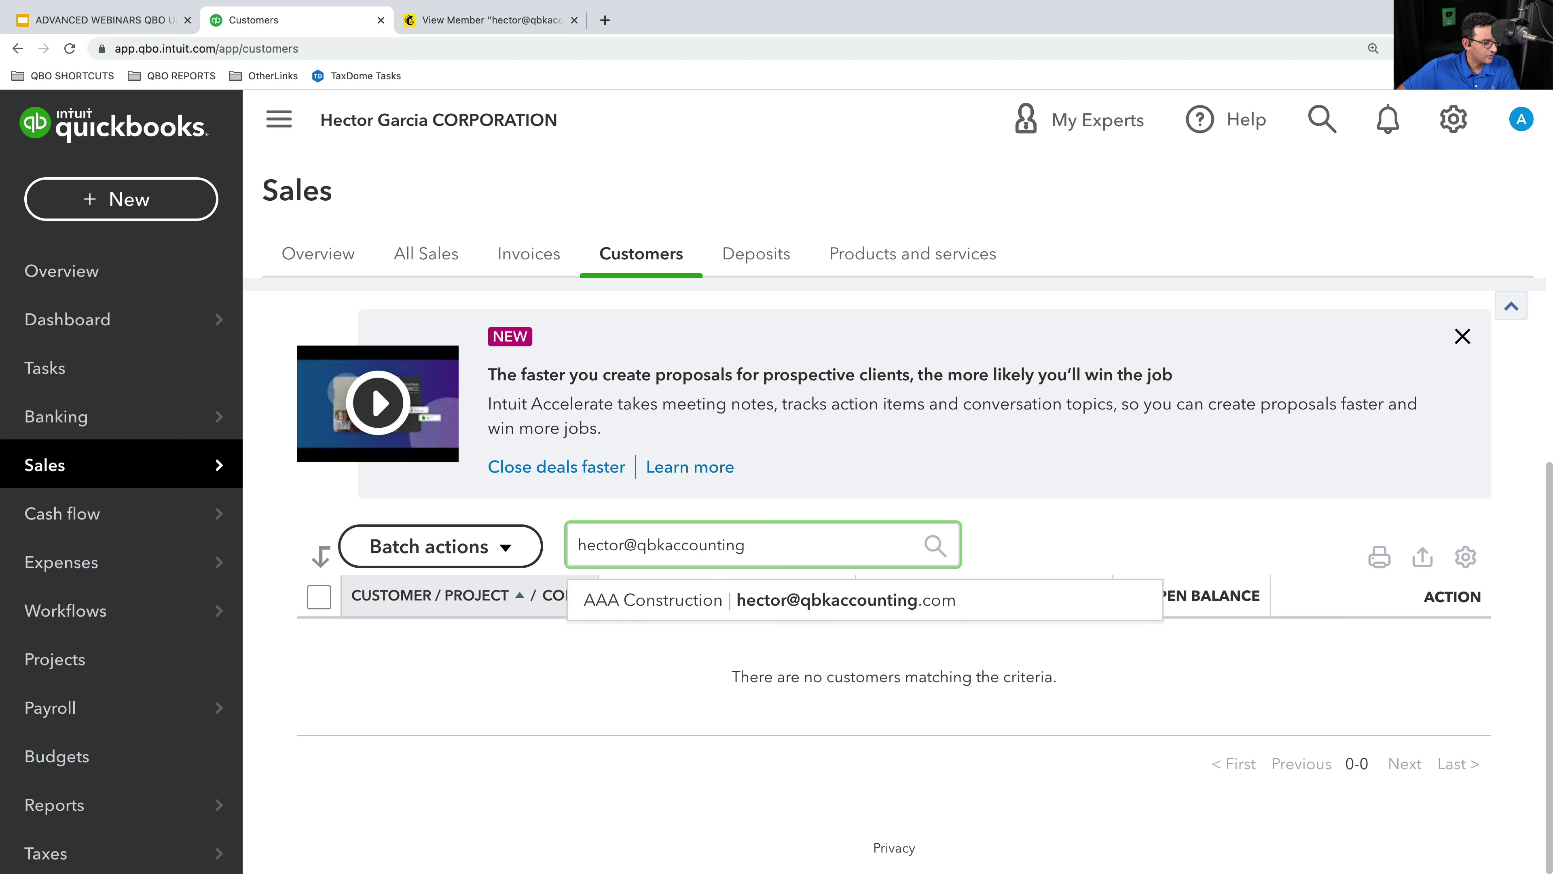
pyautogui.click(695, 598)
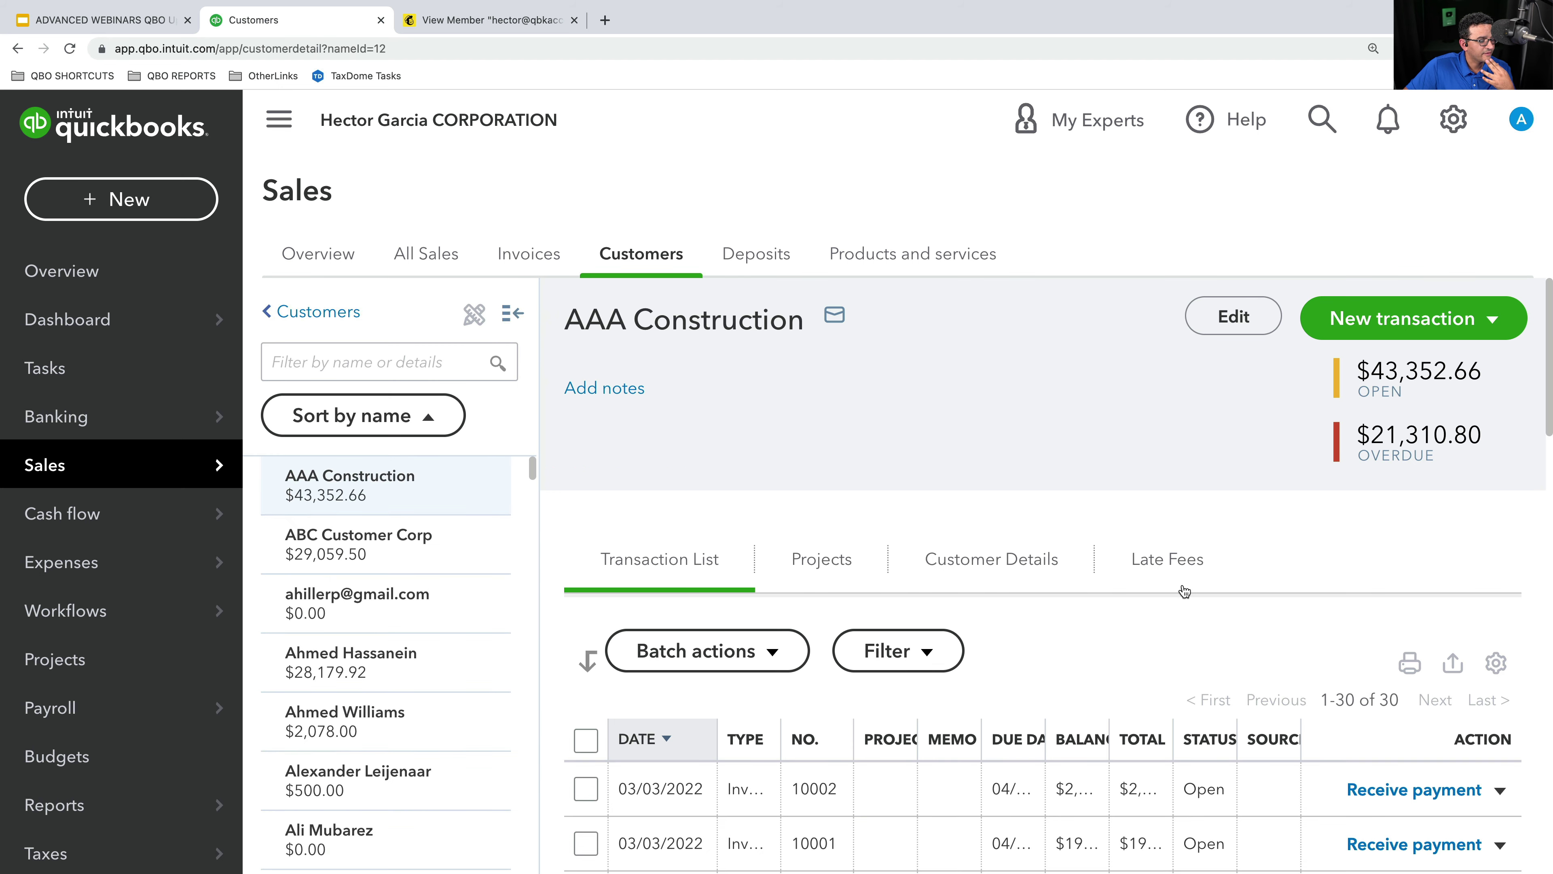
# - Zoom the page out and filter the customer's transactions to All invoices
pyautogui.scroll(-3, 1106, 563)
pyautogui.scroll(1, 929, 457)
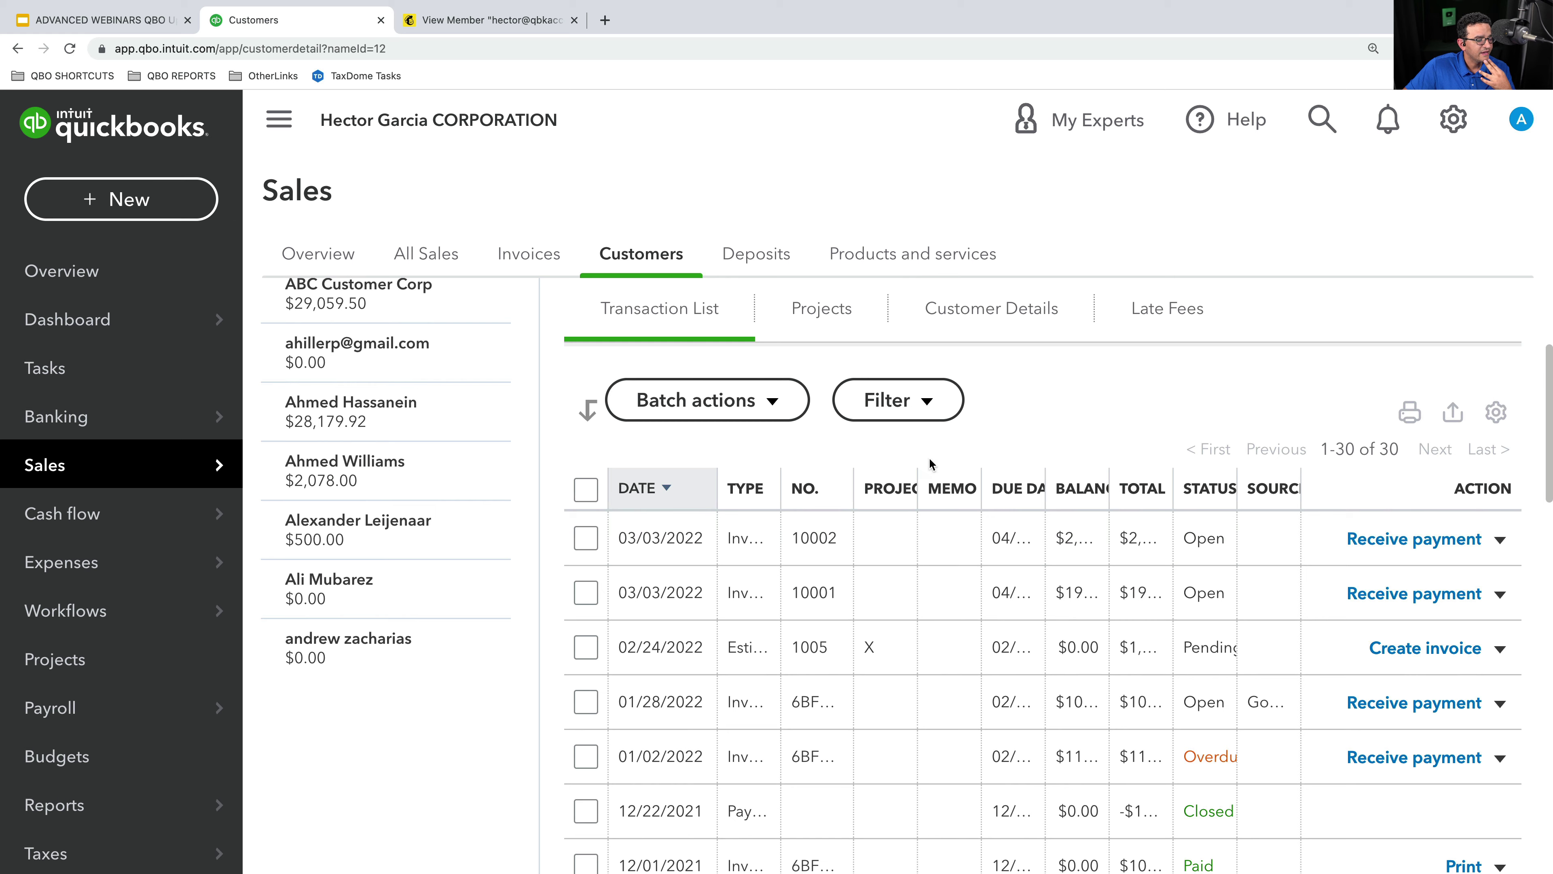
pyautogui.hotkey('ctrl', '-')
pyautogui.hotkey('ctrl', '-')
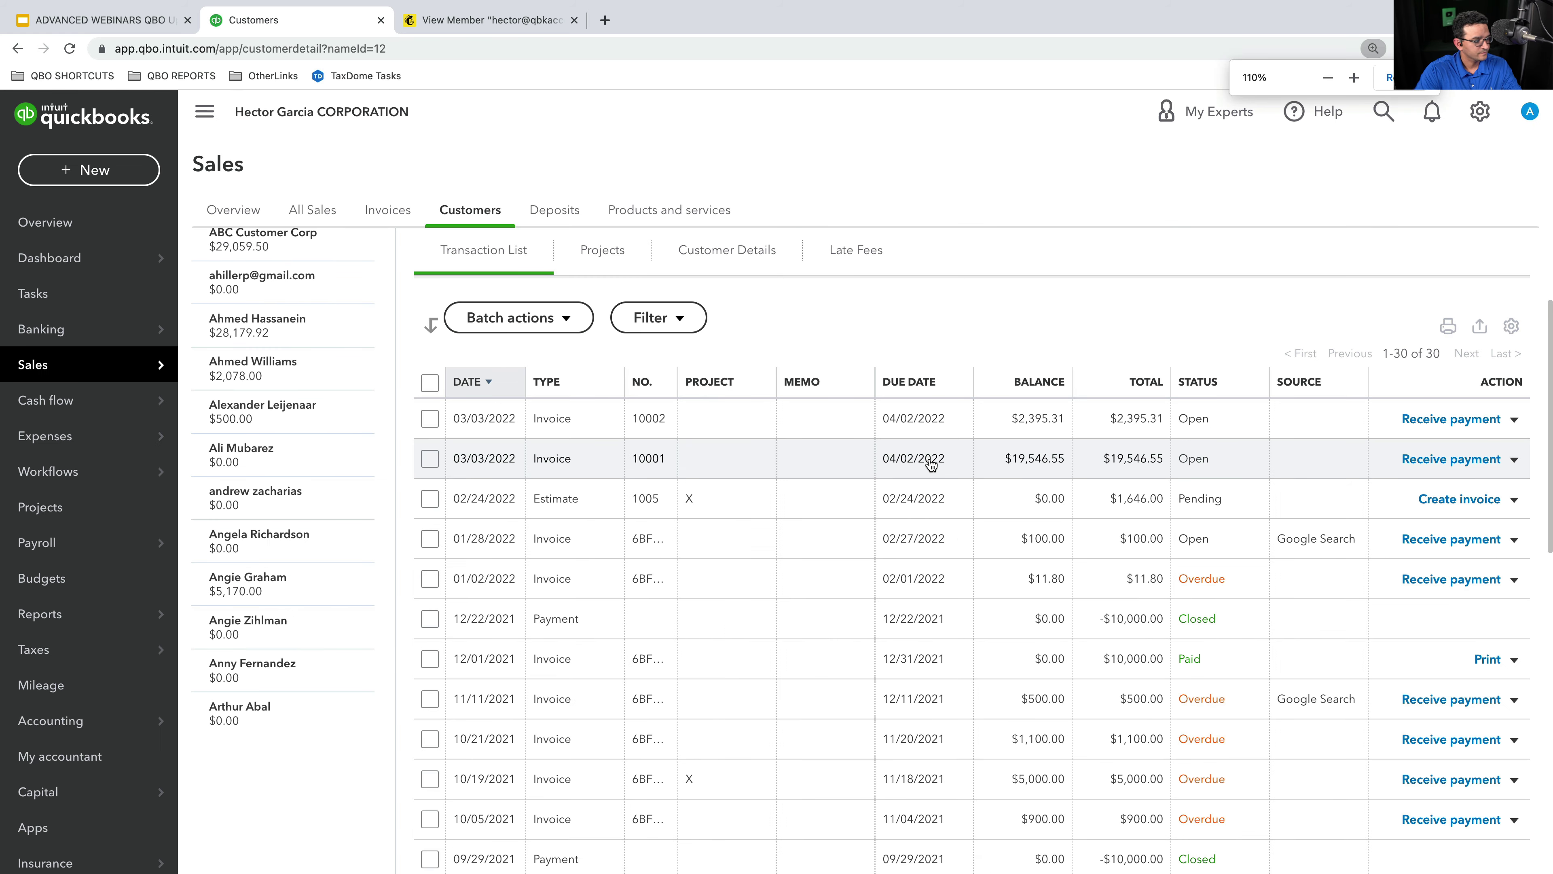
pyautogui.scroll(1, 795, 403)
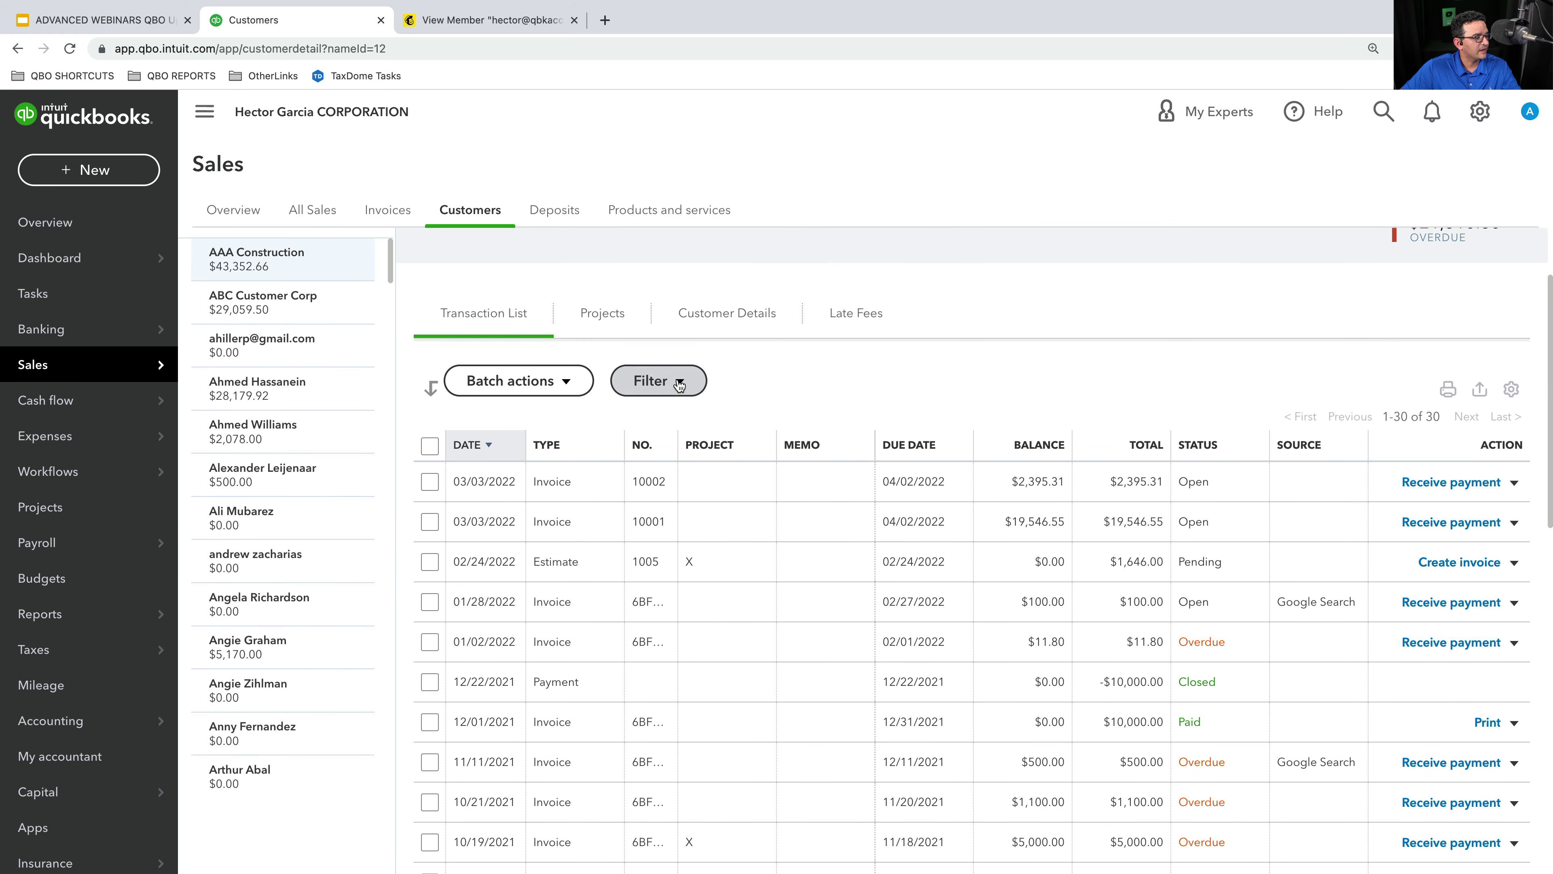
pyautogui.click(640, 384)
pyautogui.click(739, 457)
pyautogui.scroll(-1, 711, 571)
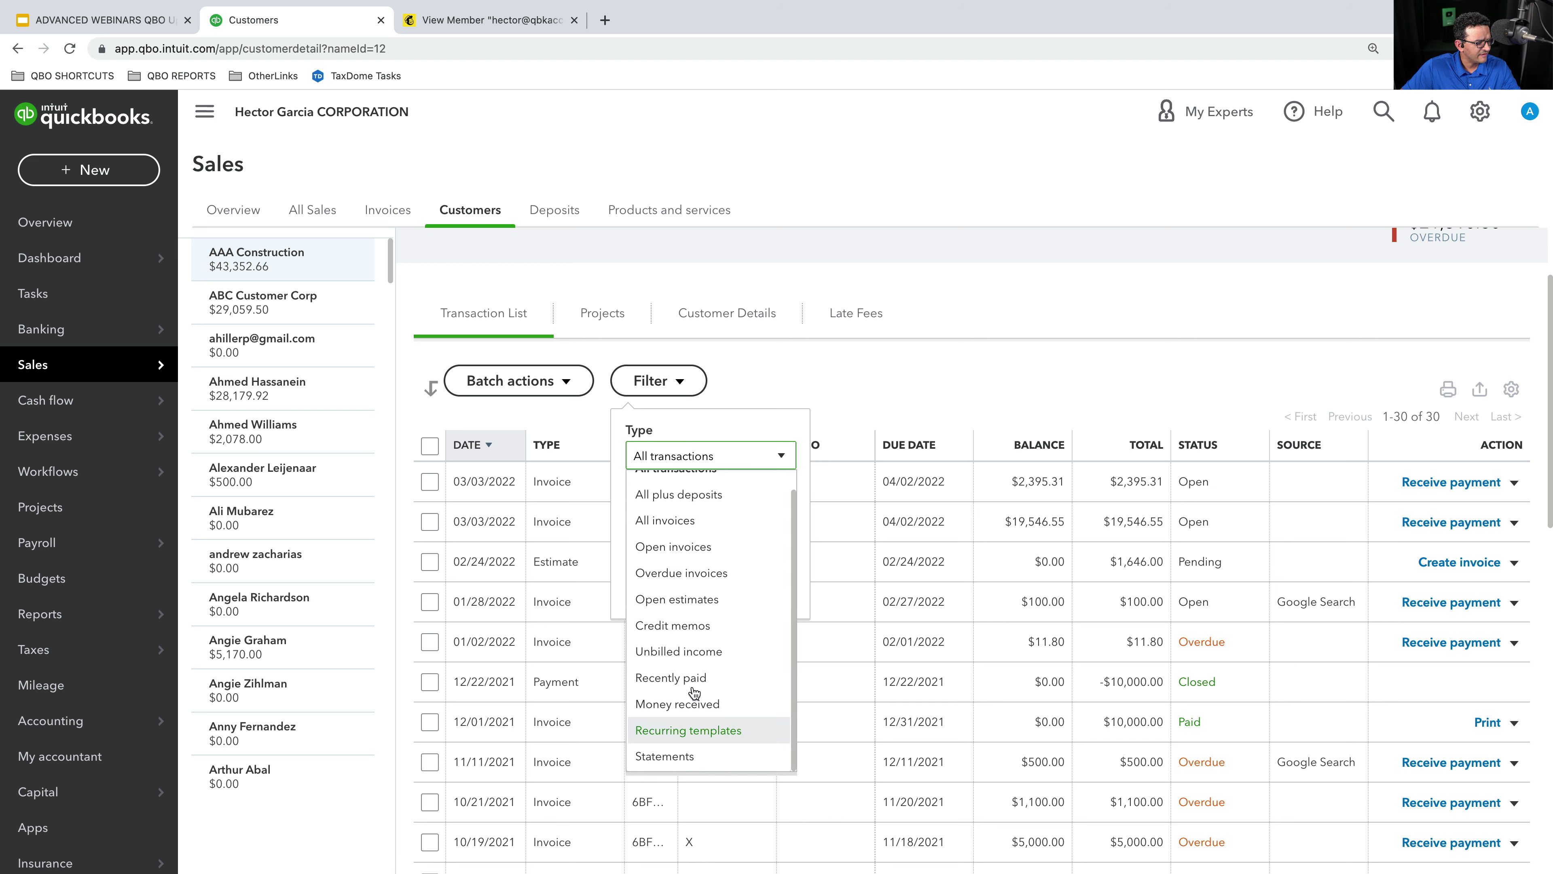
pyautogui.click(687, 530)
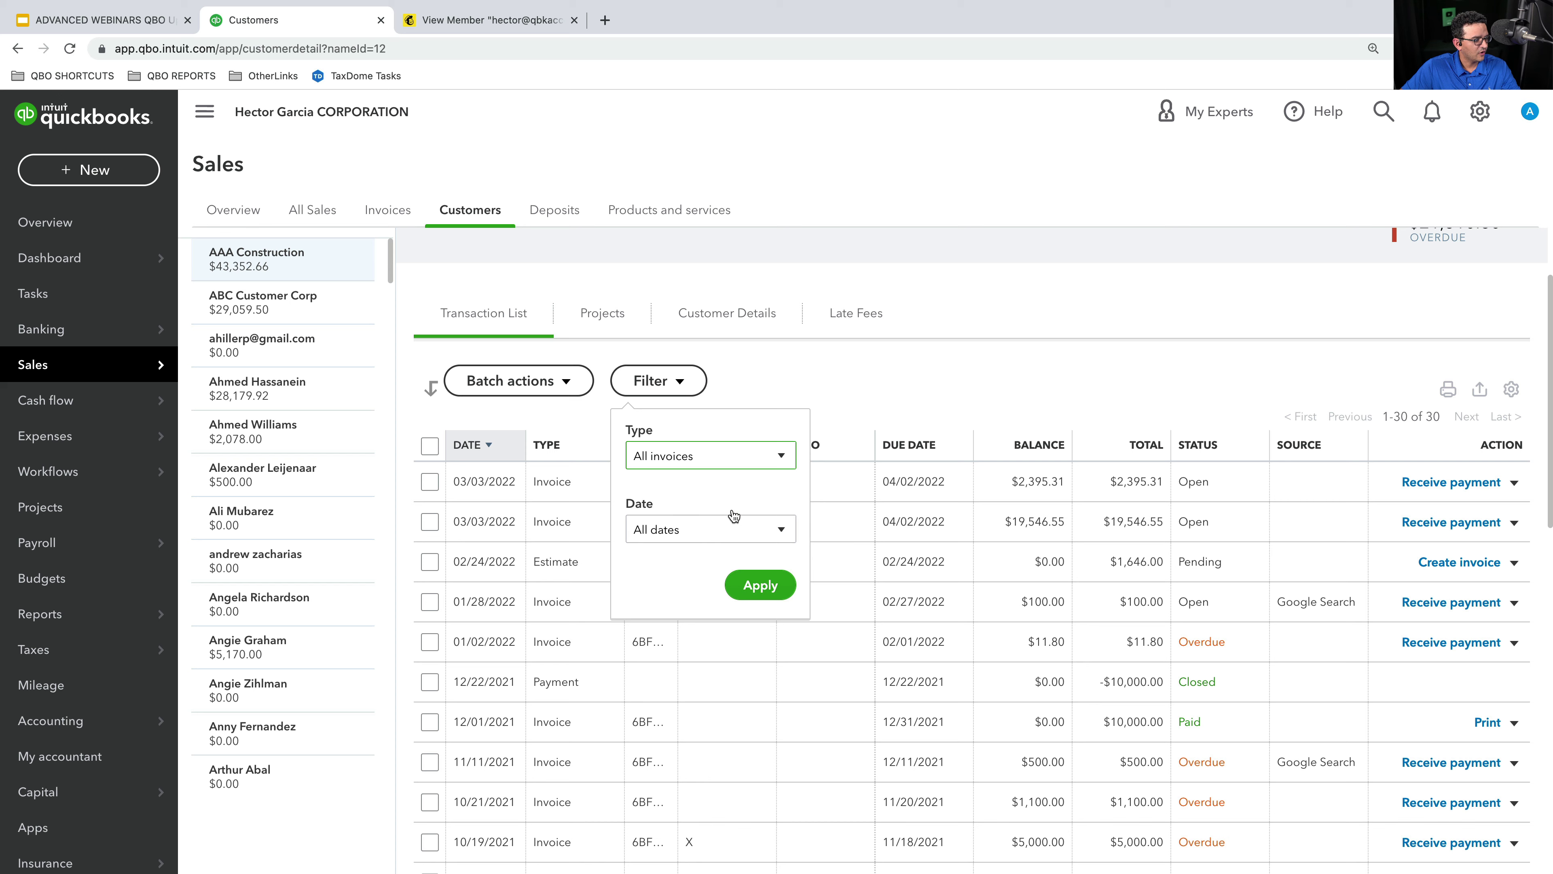
pyautogui.click(758, 584)
# - Highlight the $569,452.66 invoice total, then return to the Mailchimp member profile
pyautogui.scroll(-10, 1132, 364)
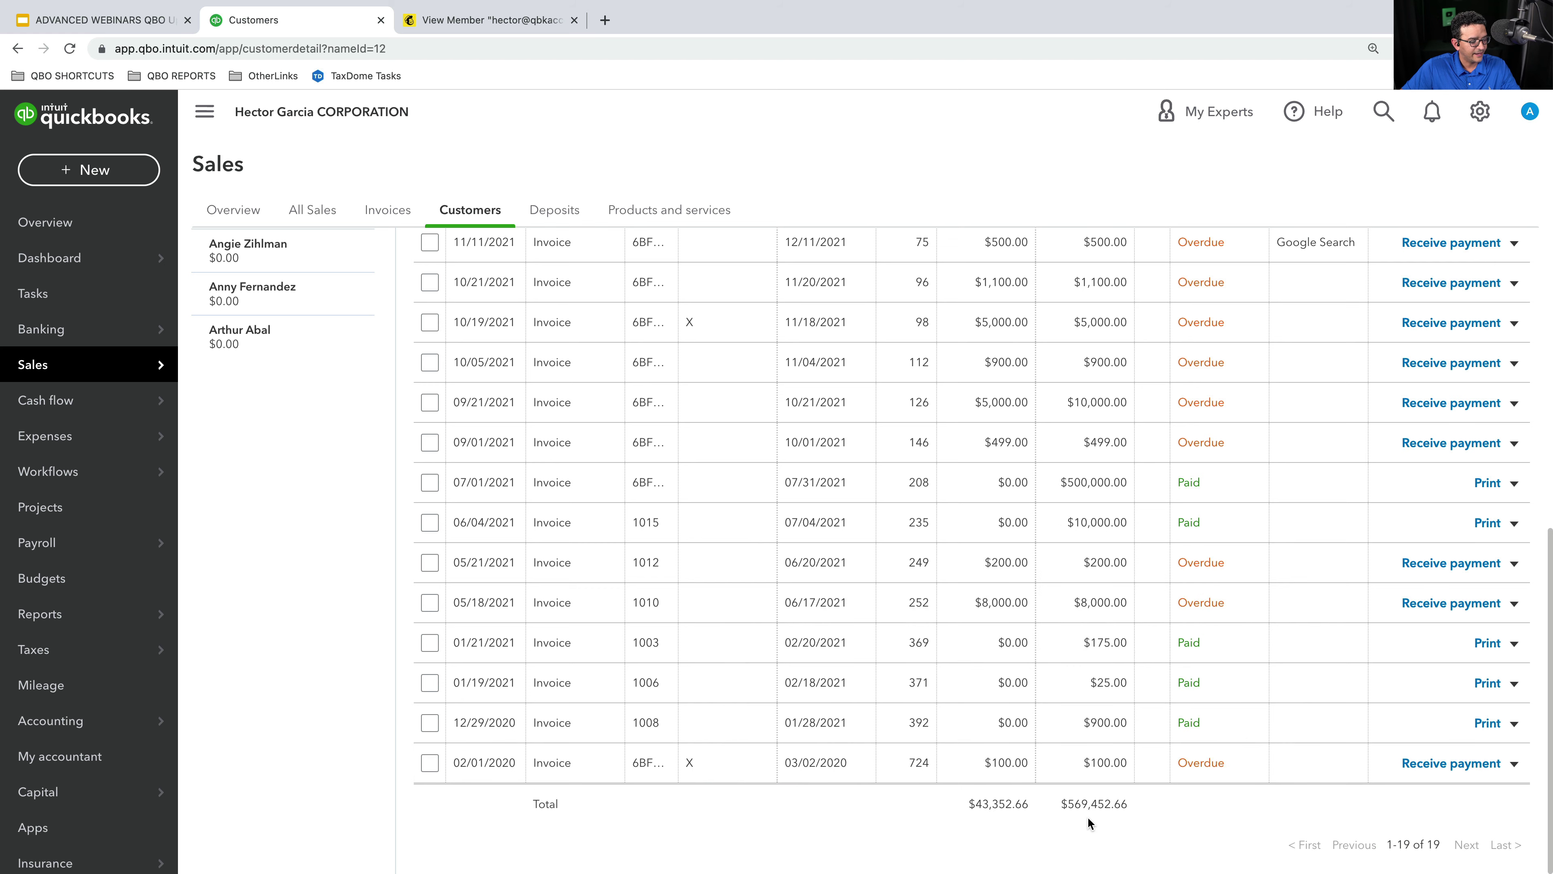
pyautogui.scroll(5, 1093, 809)
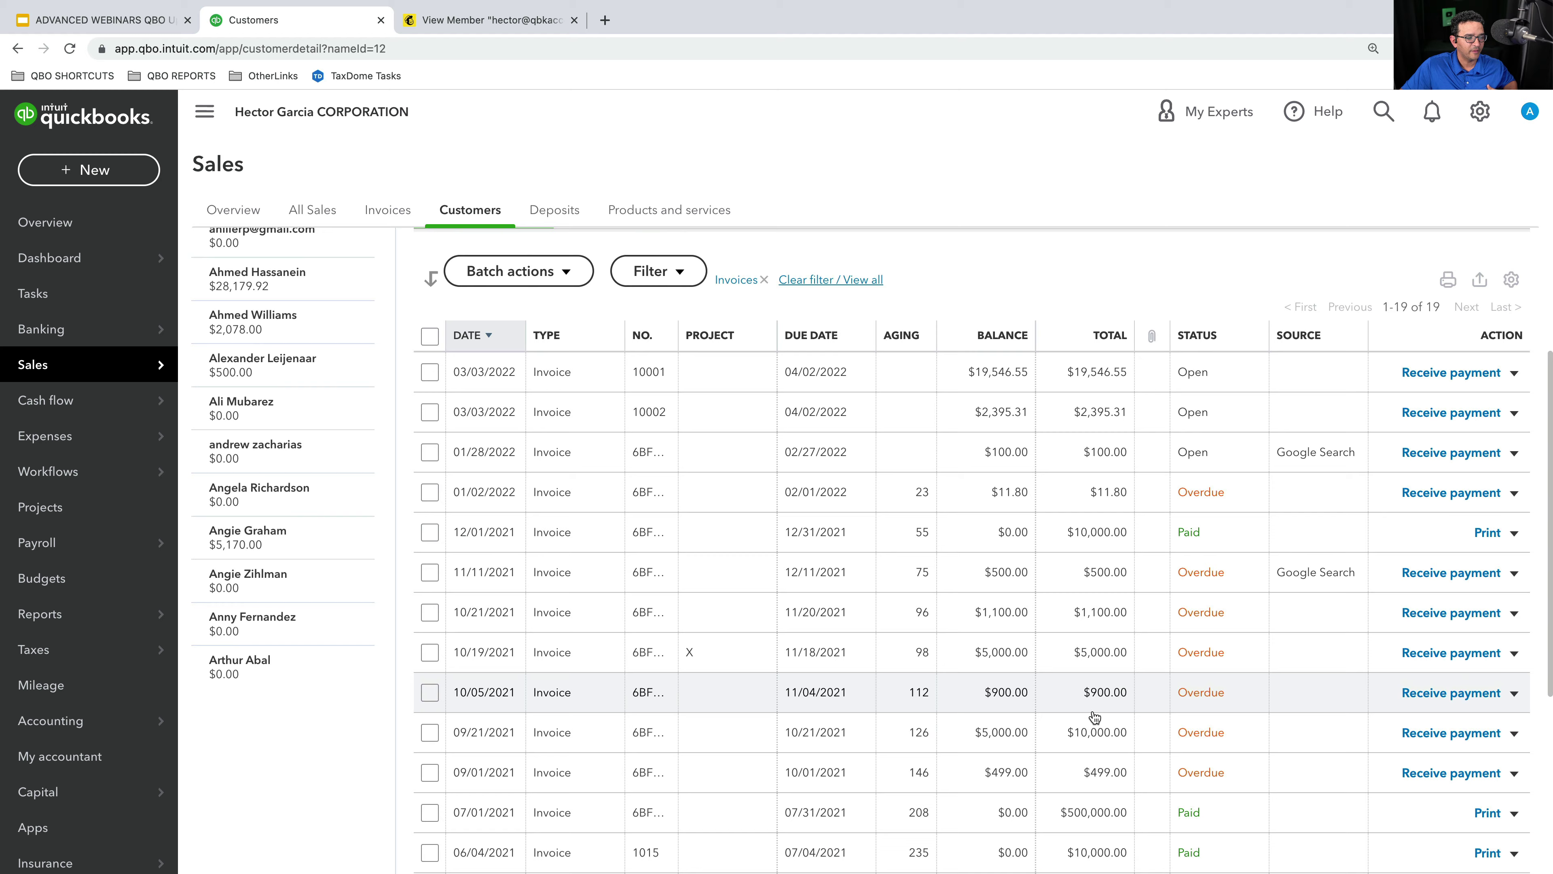
pyautogui.scroll(-5, 1099, 749)
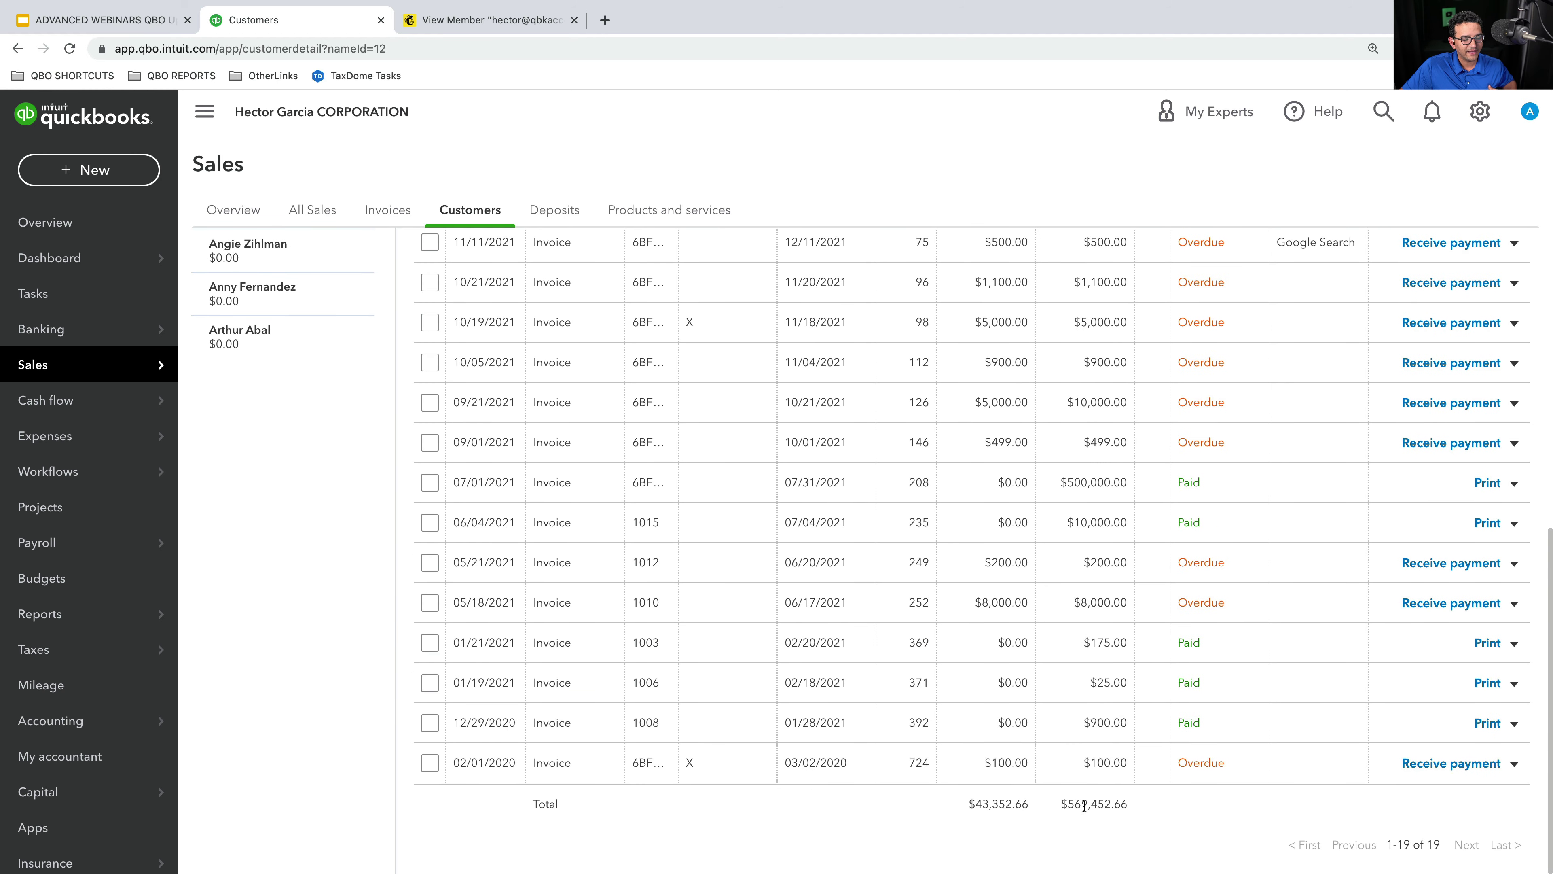
pyautogui.moveTo(1067, 804); pyautogui.dragTo(1125, 804)
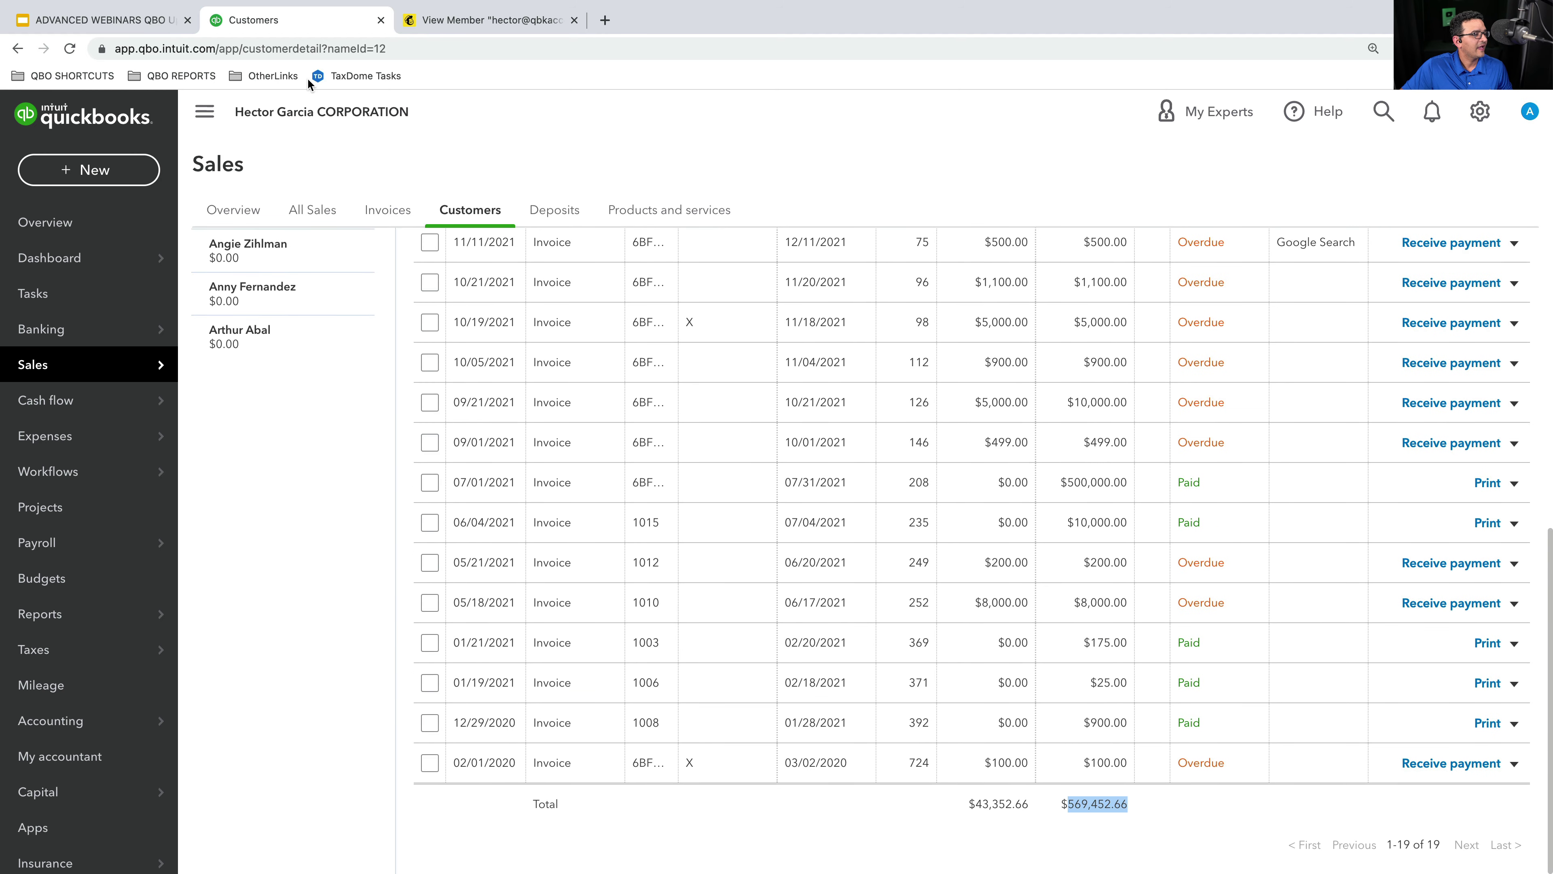
pyautogui.click(480, 21)
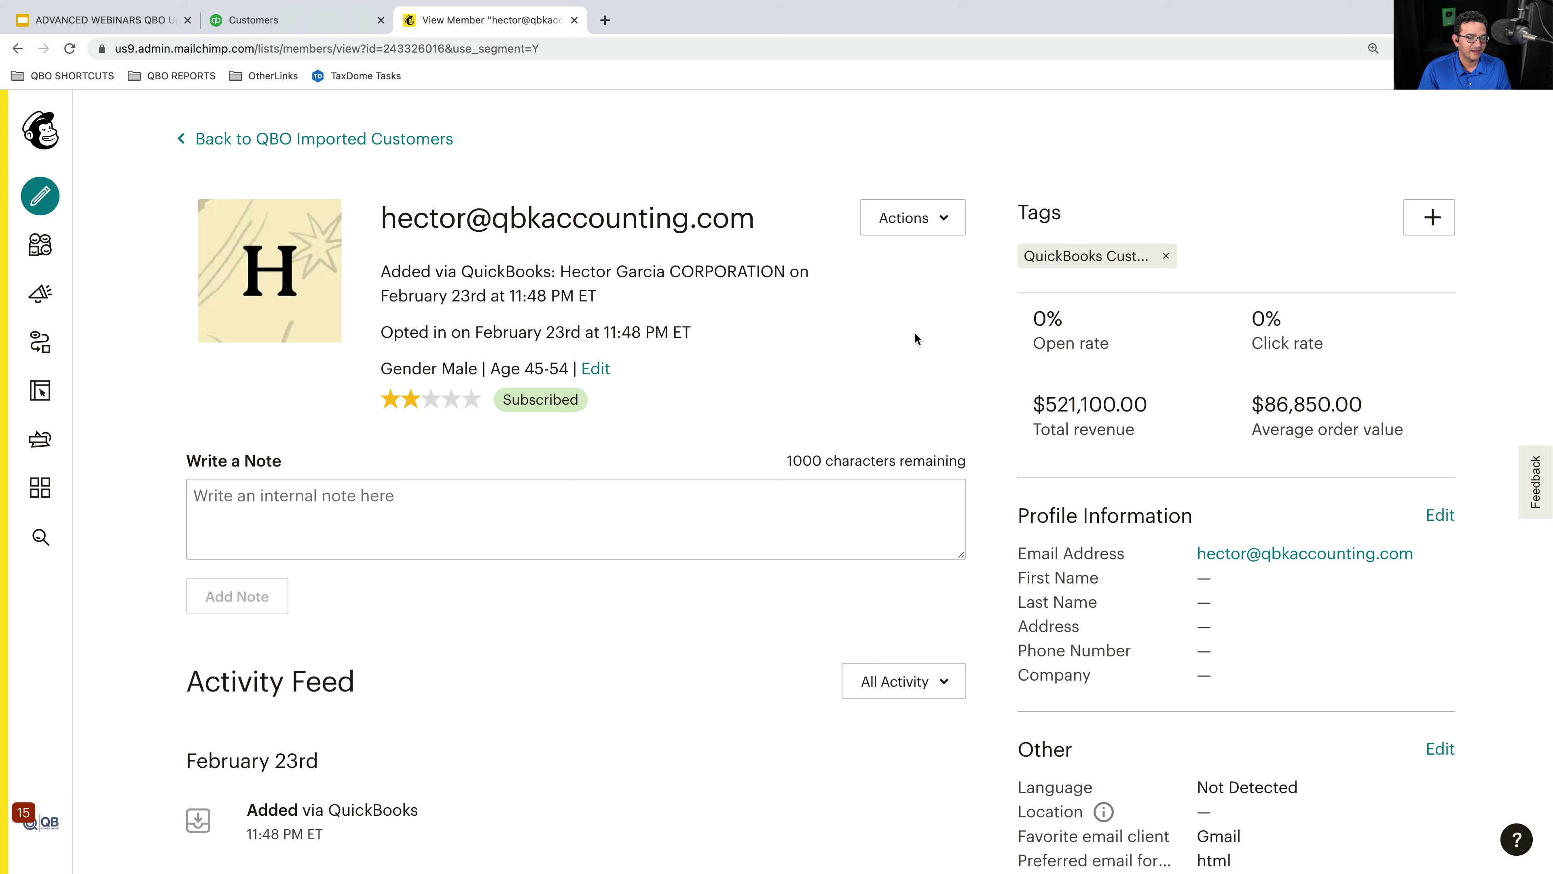
pyautogui.click(253, 19)
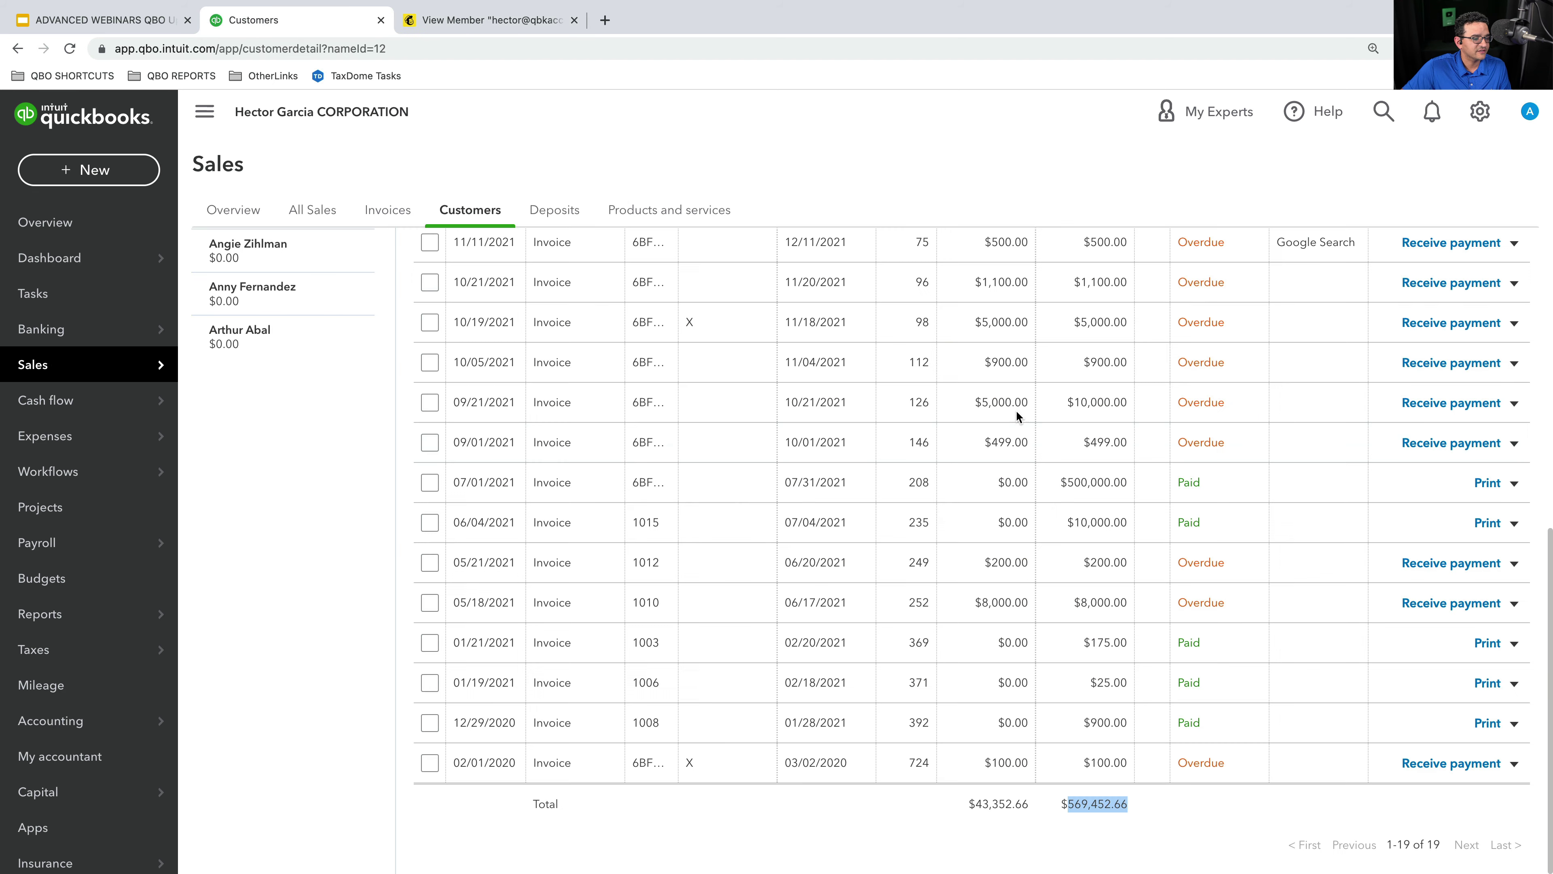
pyautogui.click(1195, 823)
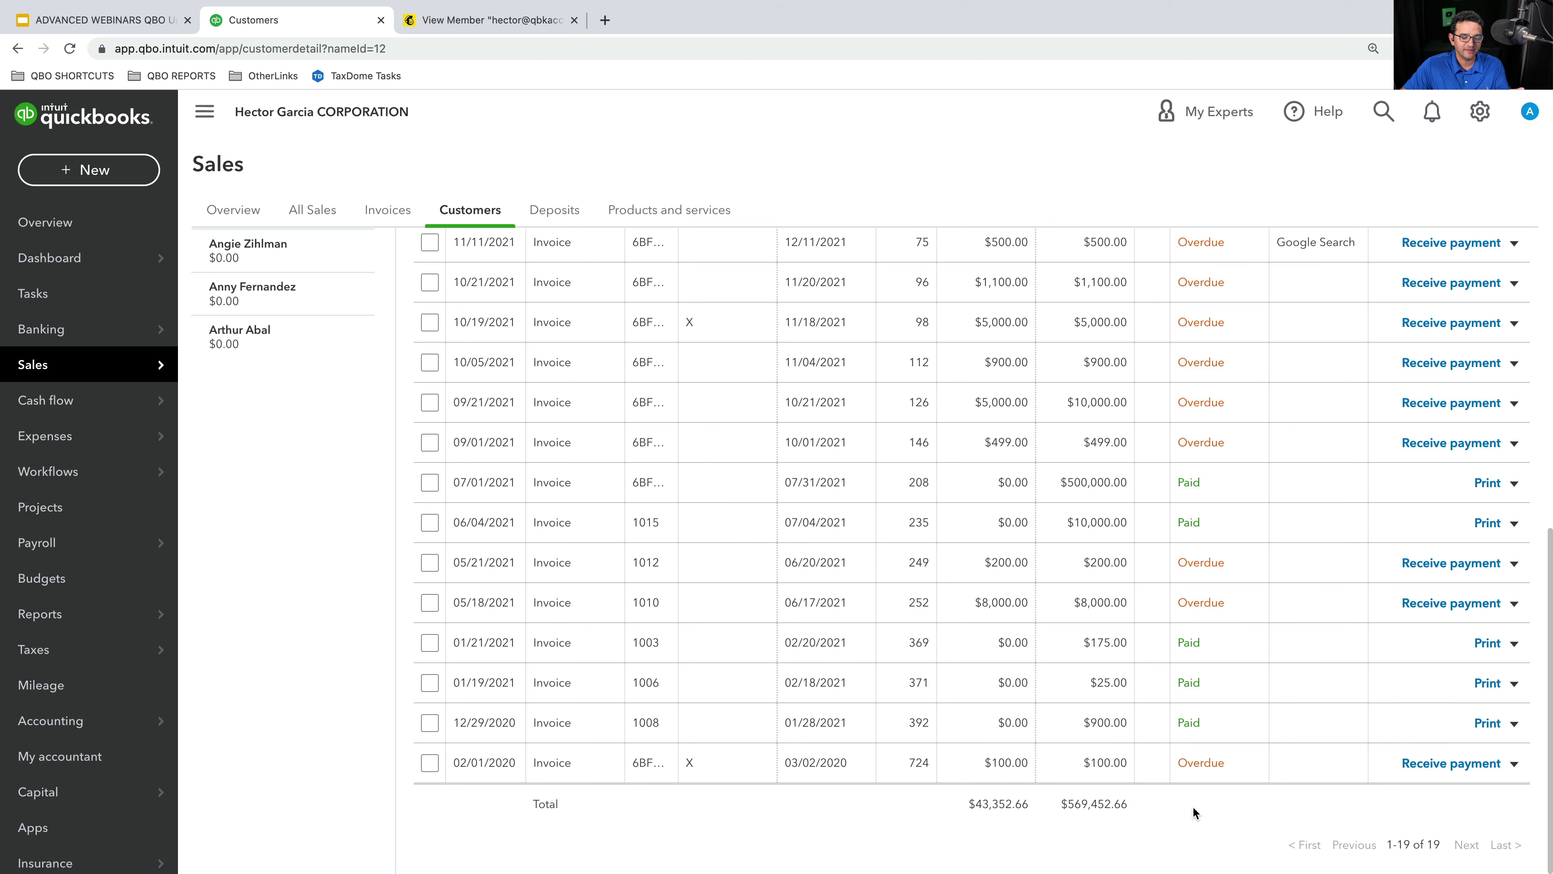
pyautogui.scroll(2, 1193, 807)
pyautogui.scroll(3, 1189, 800)
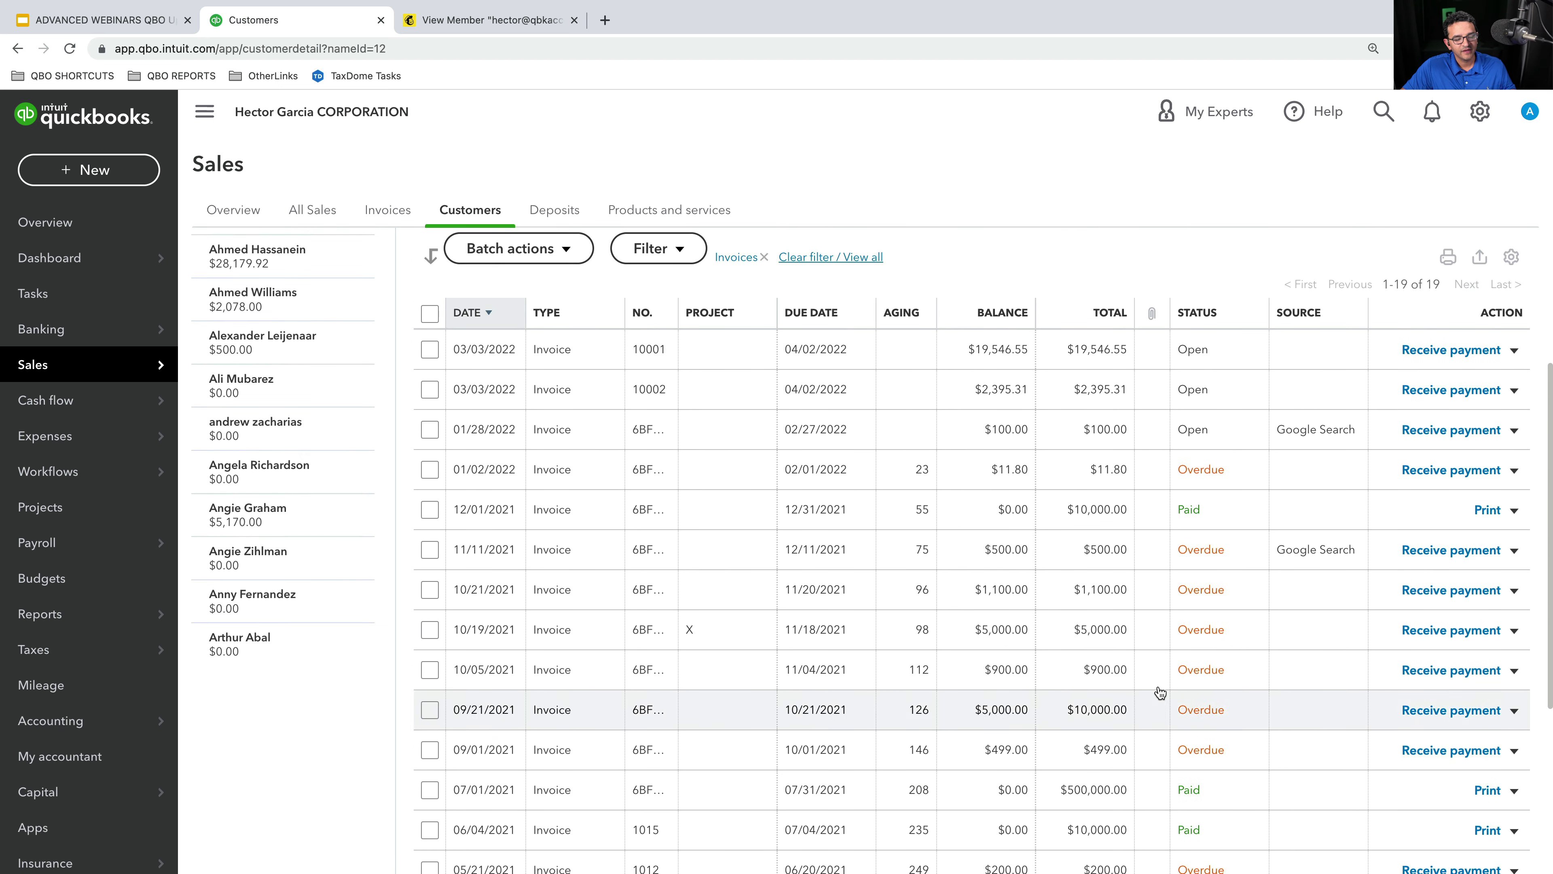
pyautogui.scroll(-1, 1160, 687)
pyautogui.scroll(4, 1095, 661)
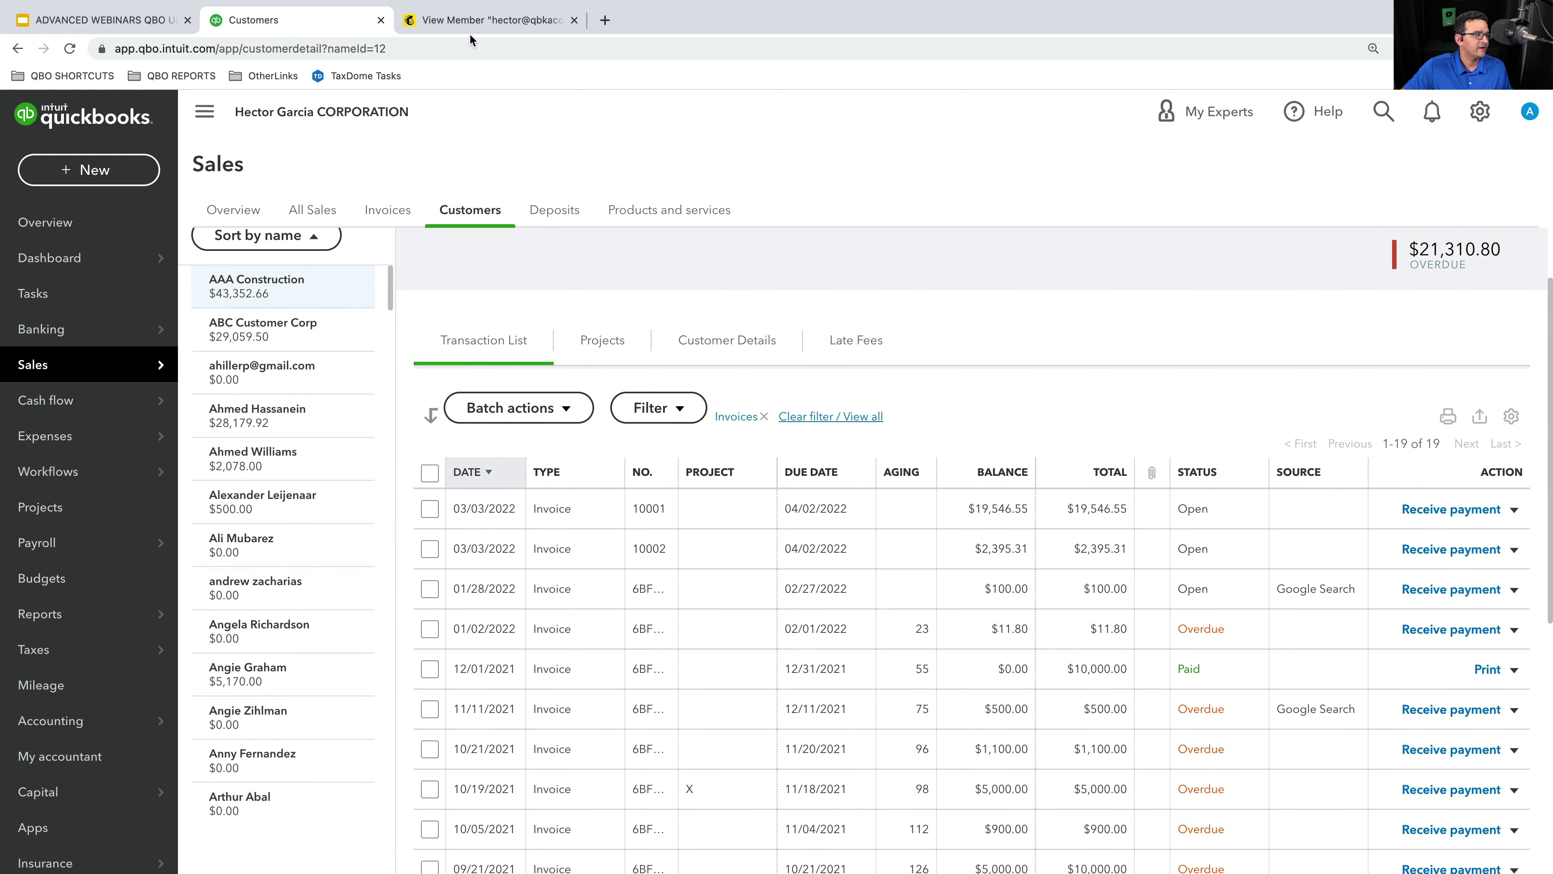
pyautogui.click(530, 22)
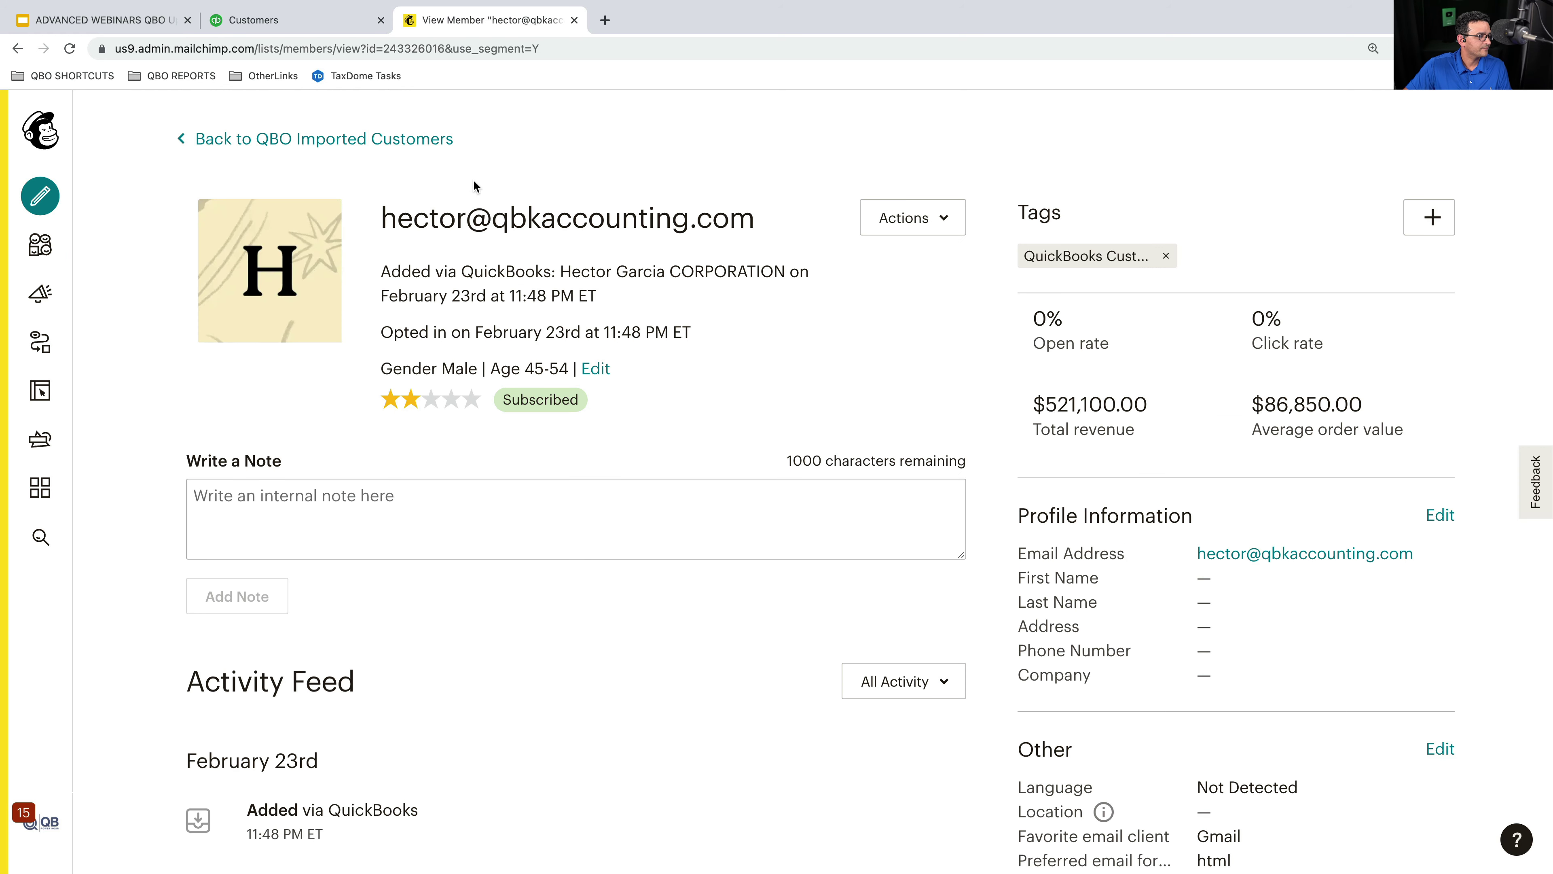
# - Go back to the QBO Imported Customers audience and review its 129-contact table
pyautogui.click(323, 140)
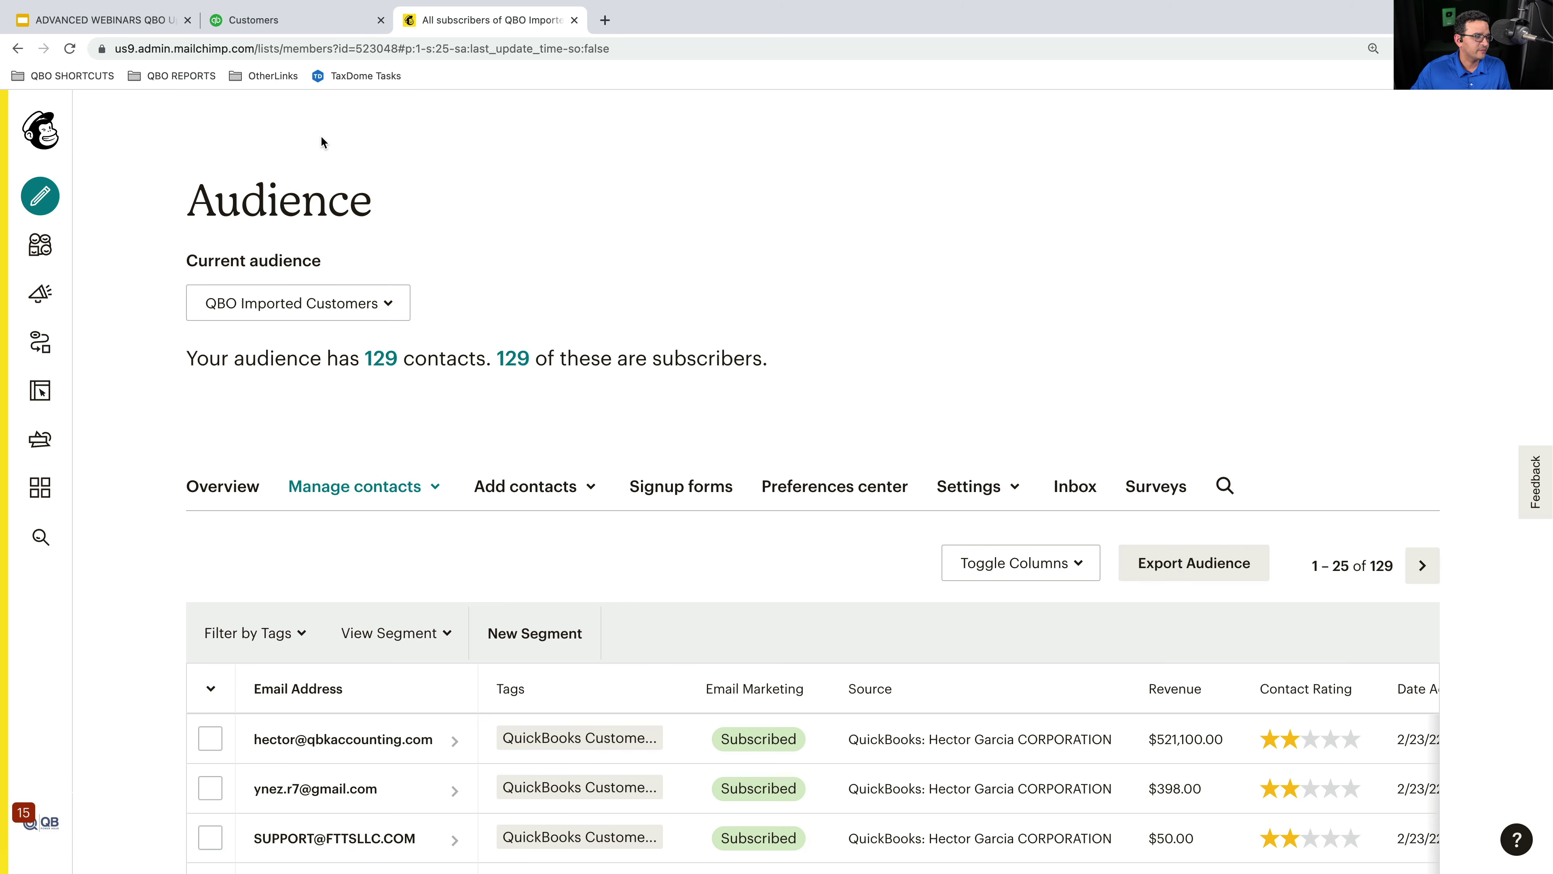
pyautogui.scroll(-3, 1047, 280)
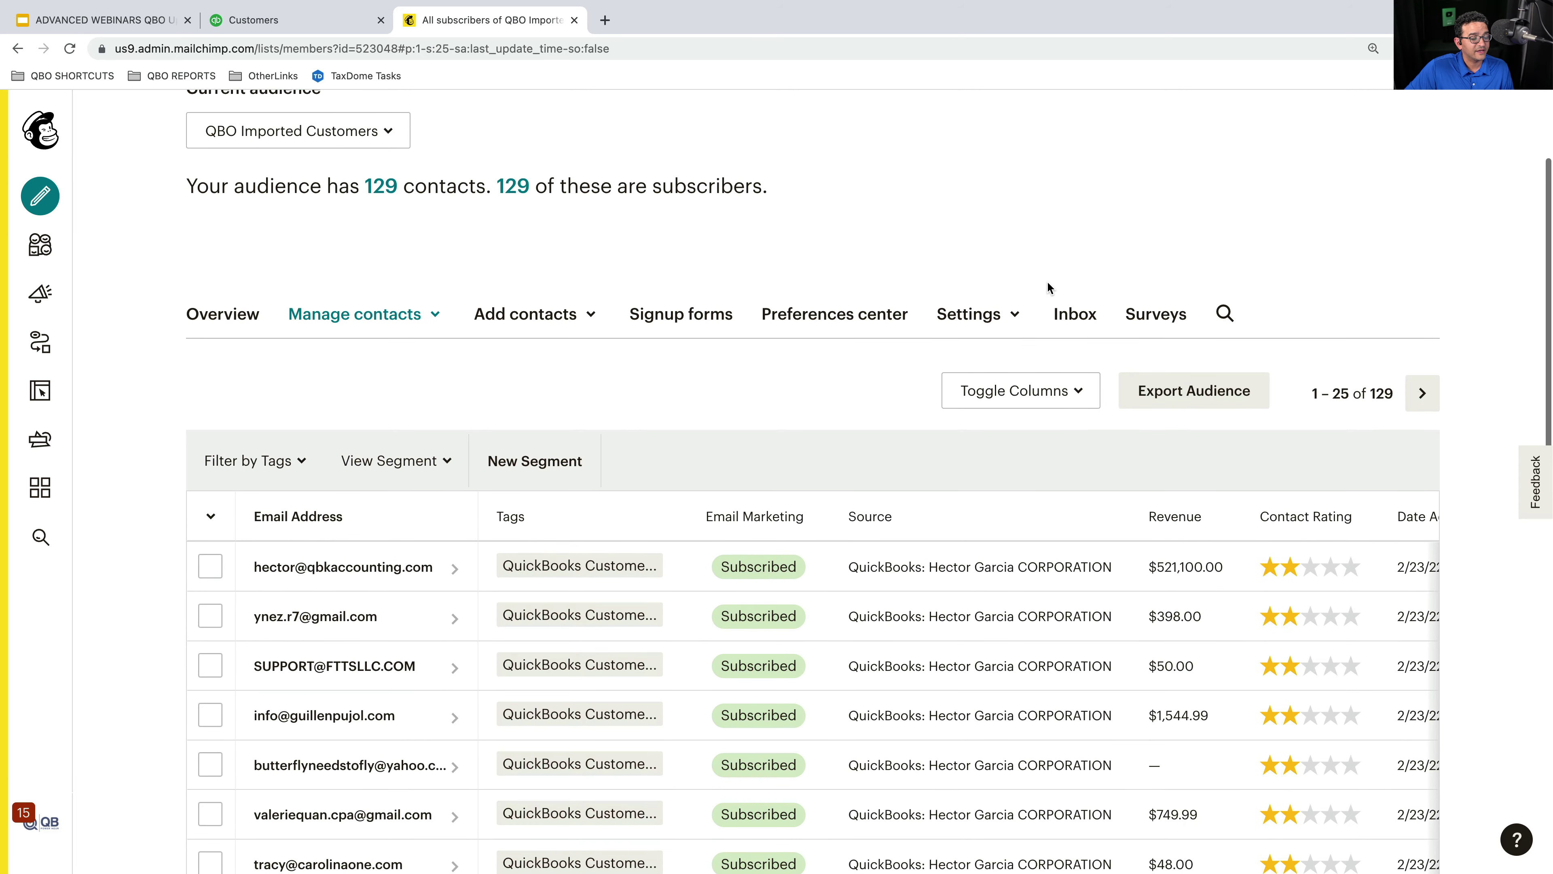
pyautogui.scroll(1, 785, 401)
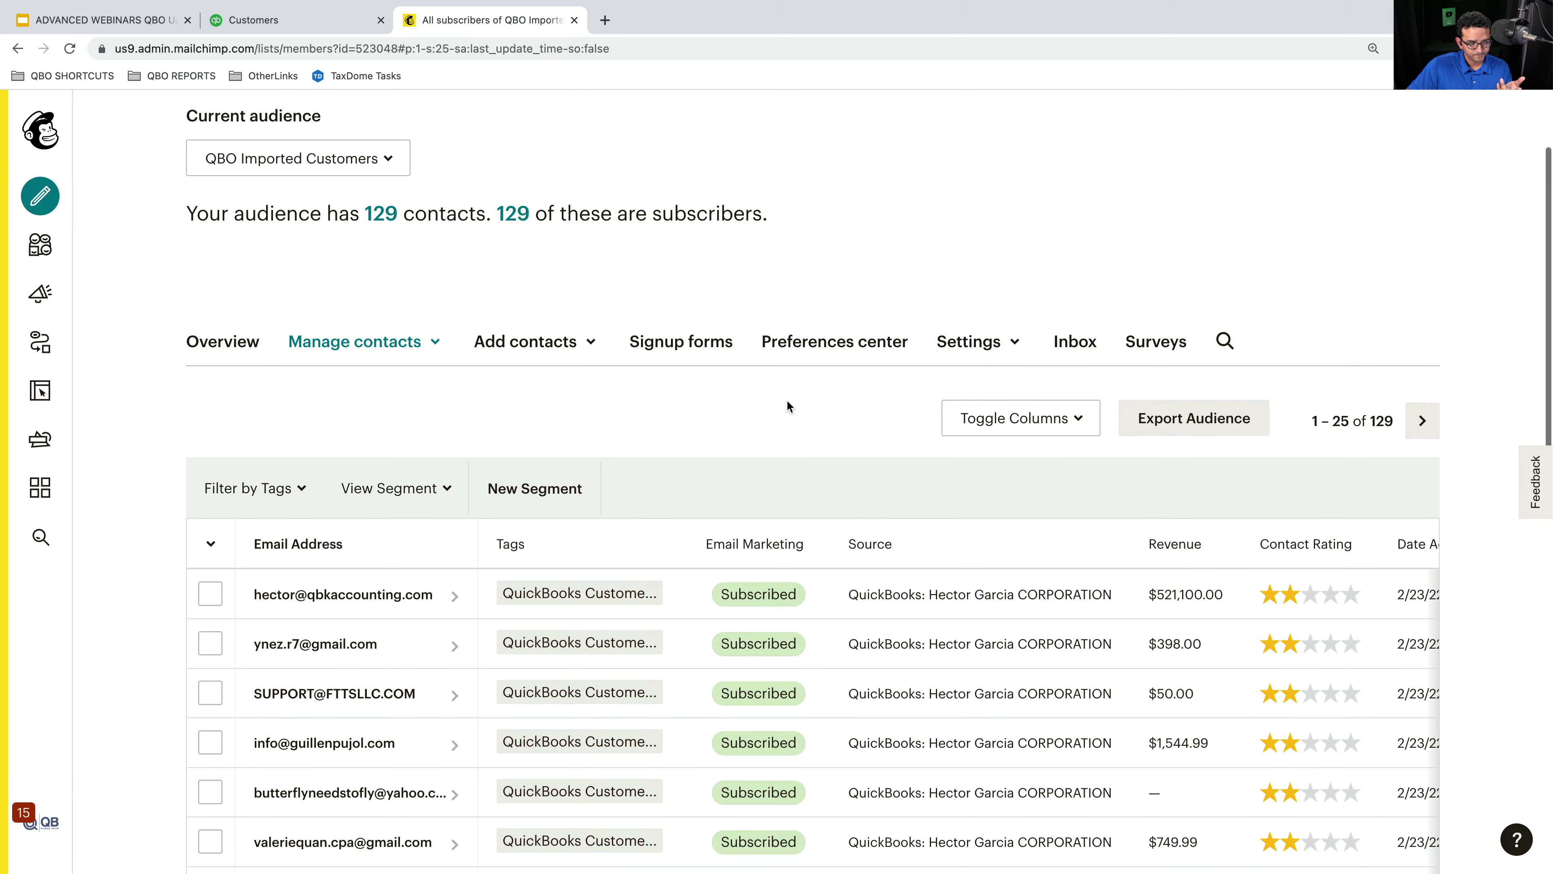
pyautogui.scroll(1, 684, 407)
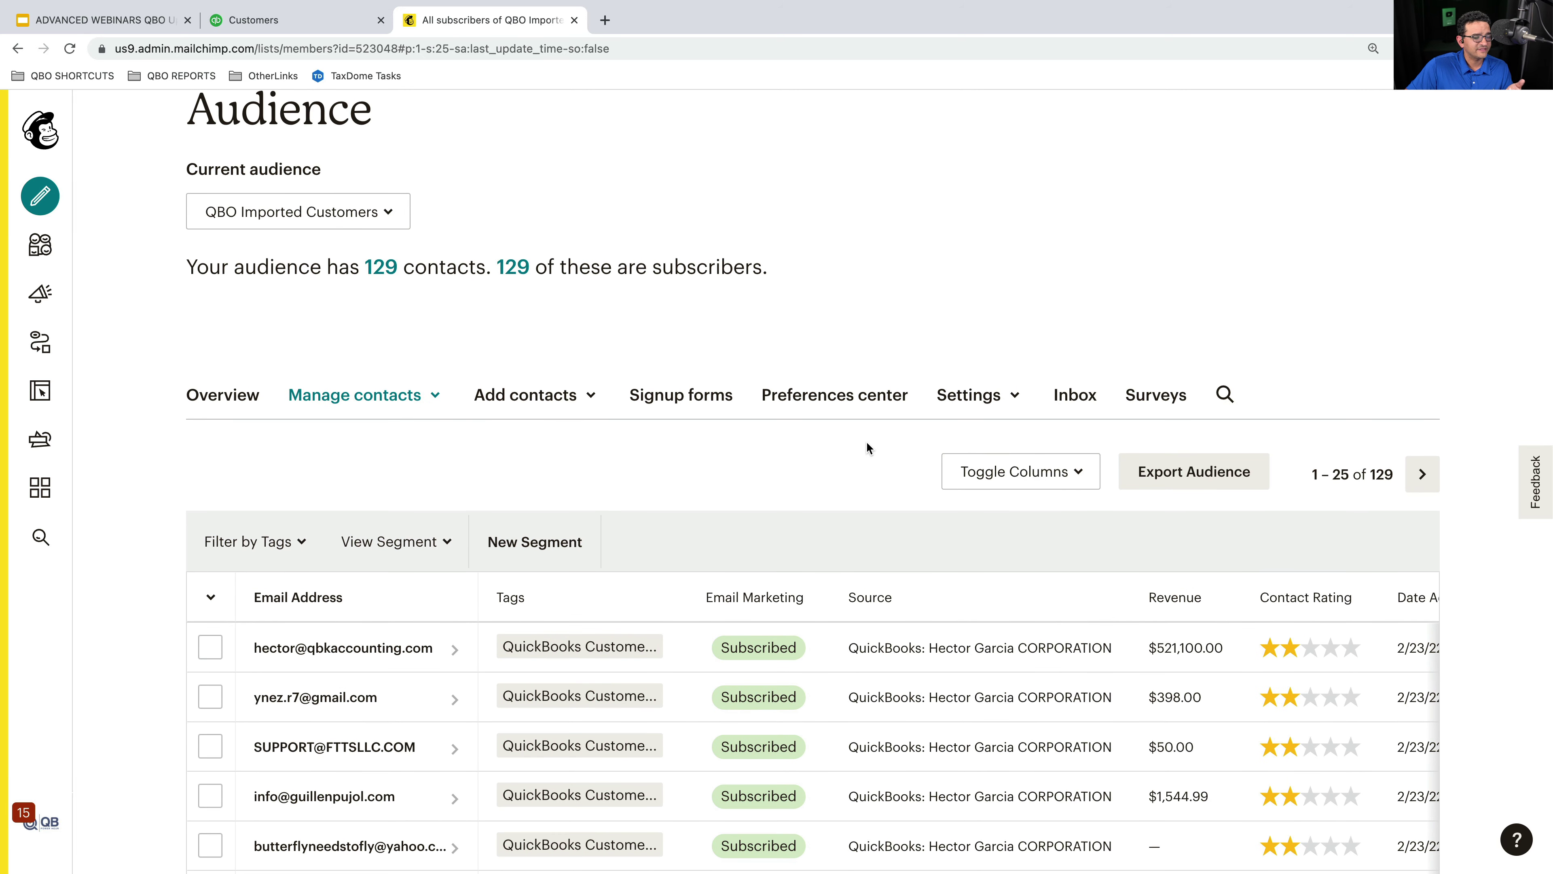
pyautogui.scroll(-1, 854, 465)
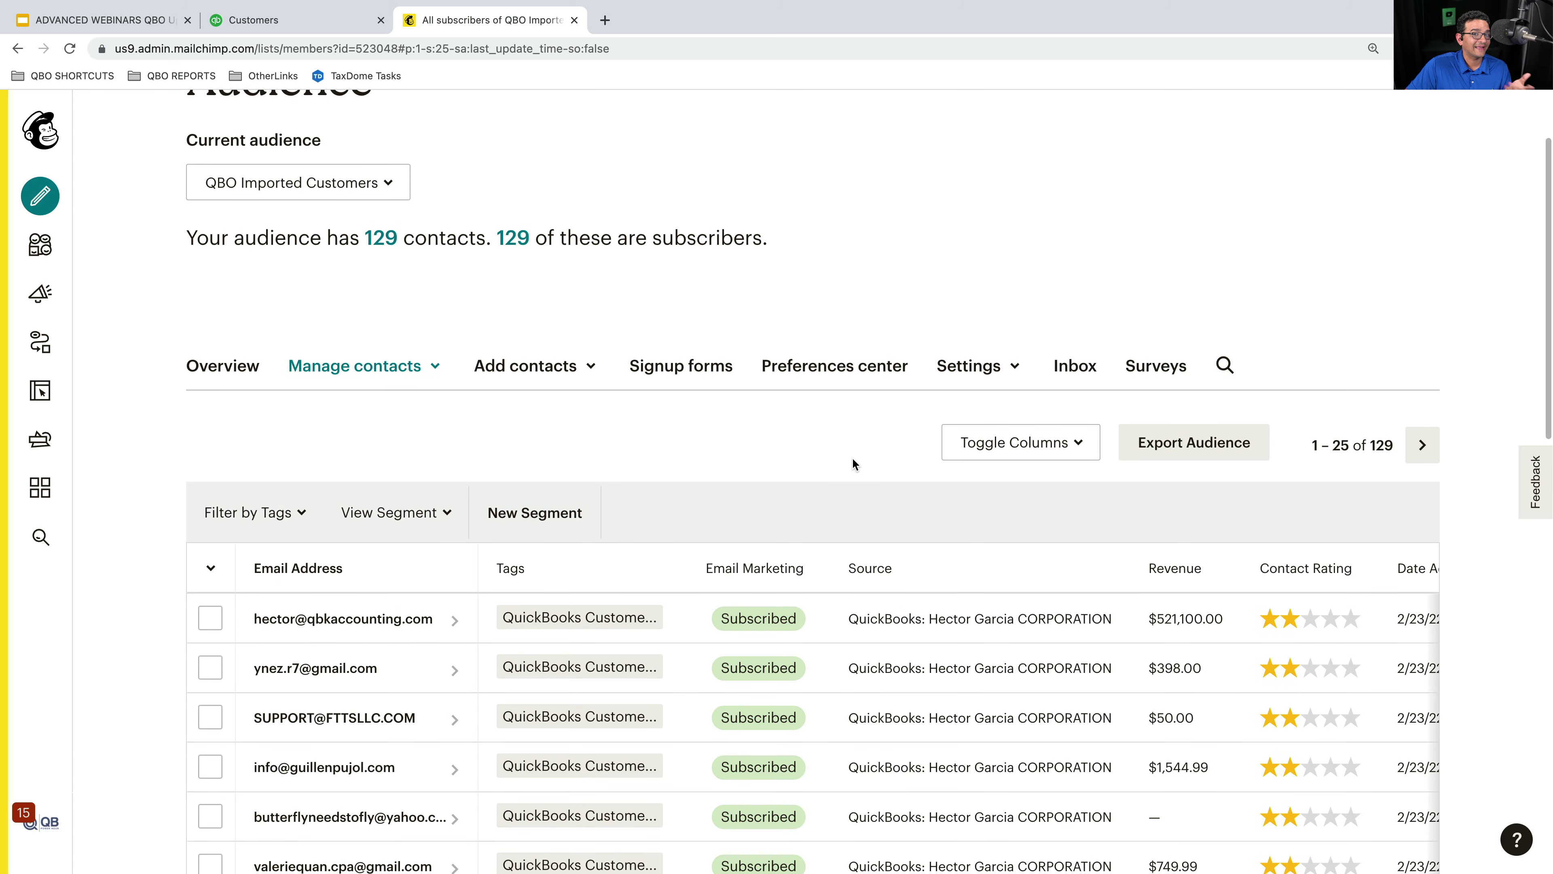
# - Build a segment for Amount spent in total more than 100 and preview its 30 matches
pyautogui.click(541, 512)
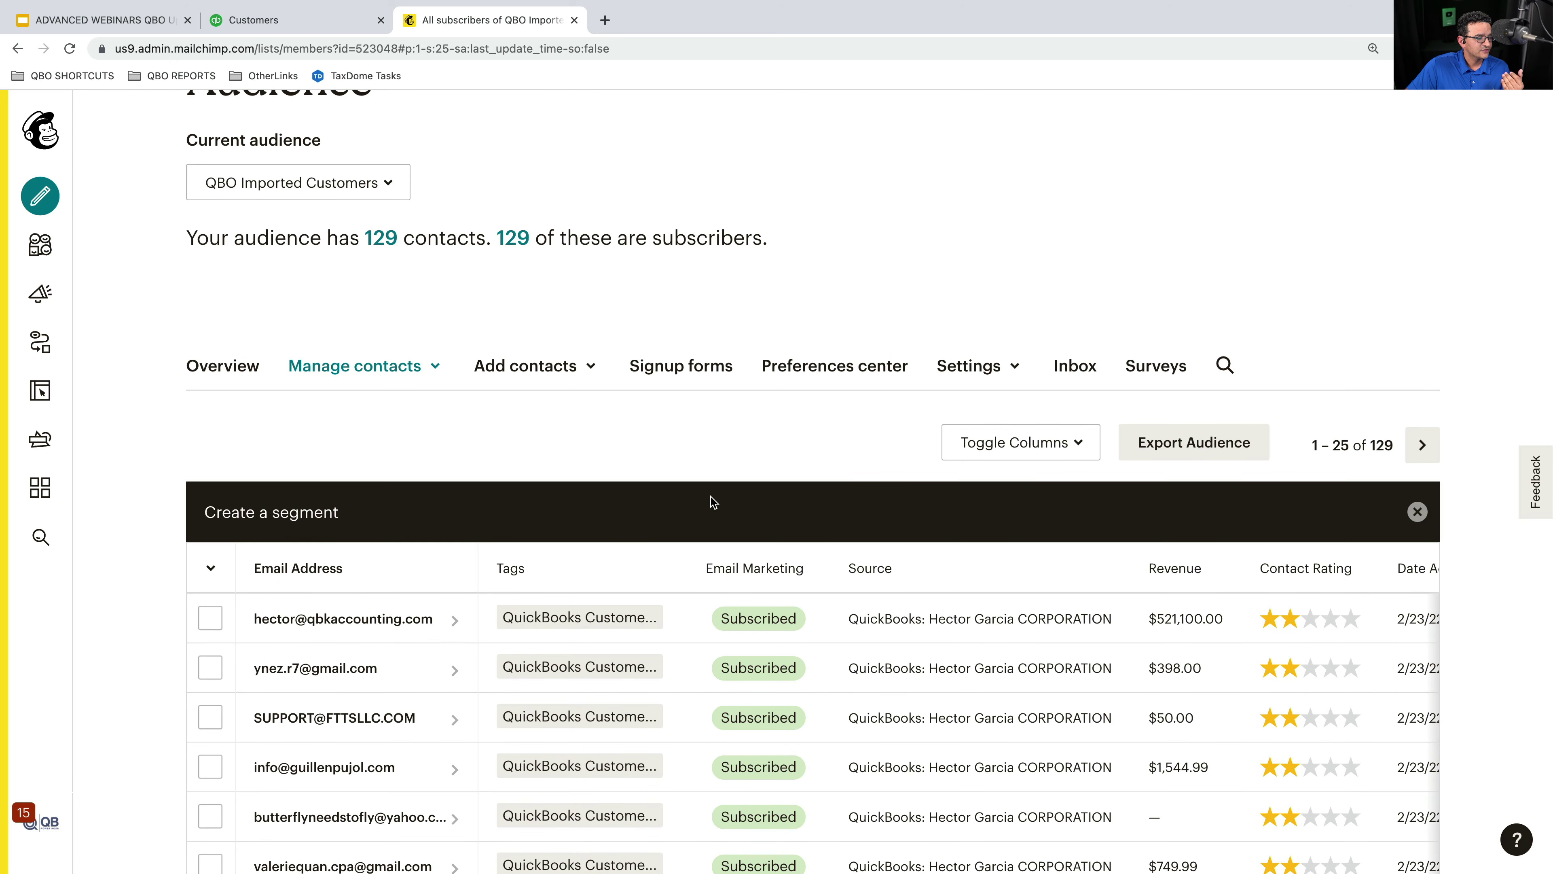
pyautogui.scroll(-3, 765, 476)
pyautogui.click(420, 636)
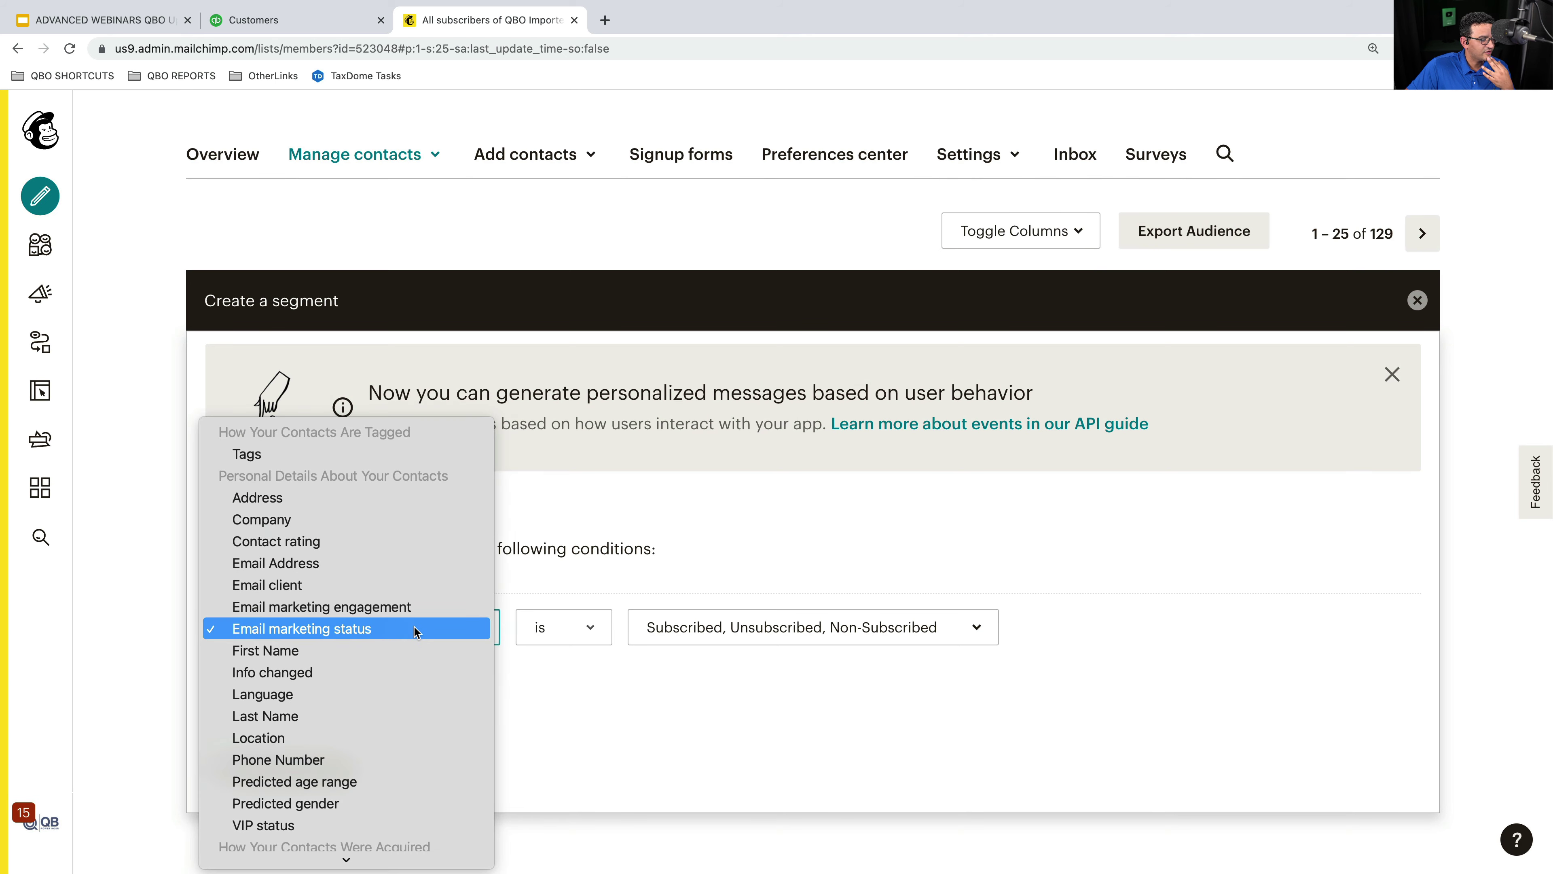
pyautogui.scroll(-5, 384, 613)
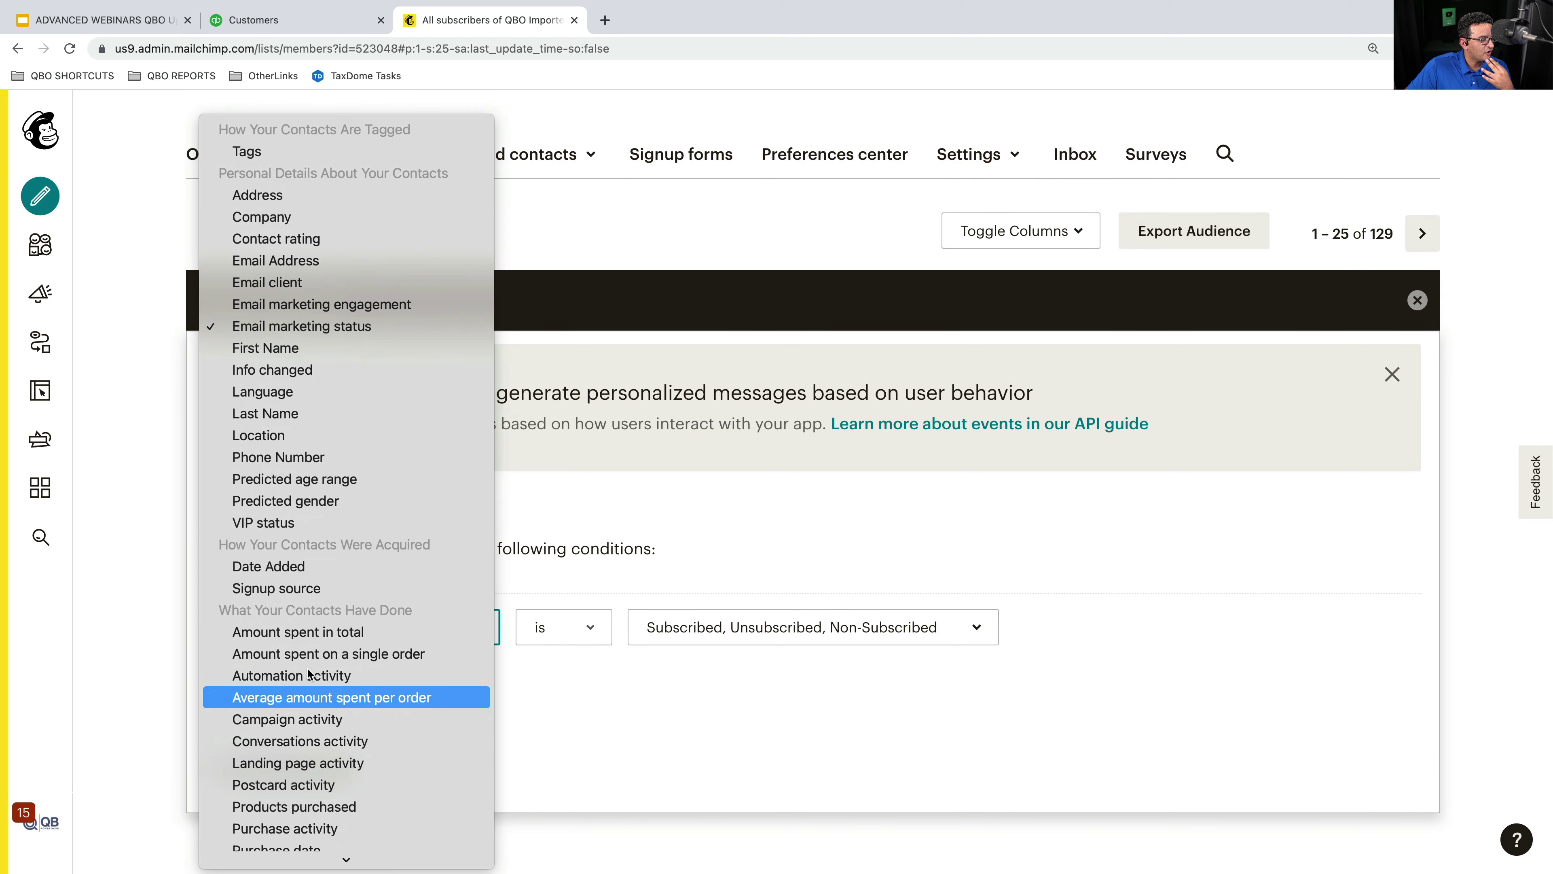
pyautogui.click(321, 636)
pyautogui.click(728, 650)
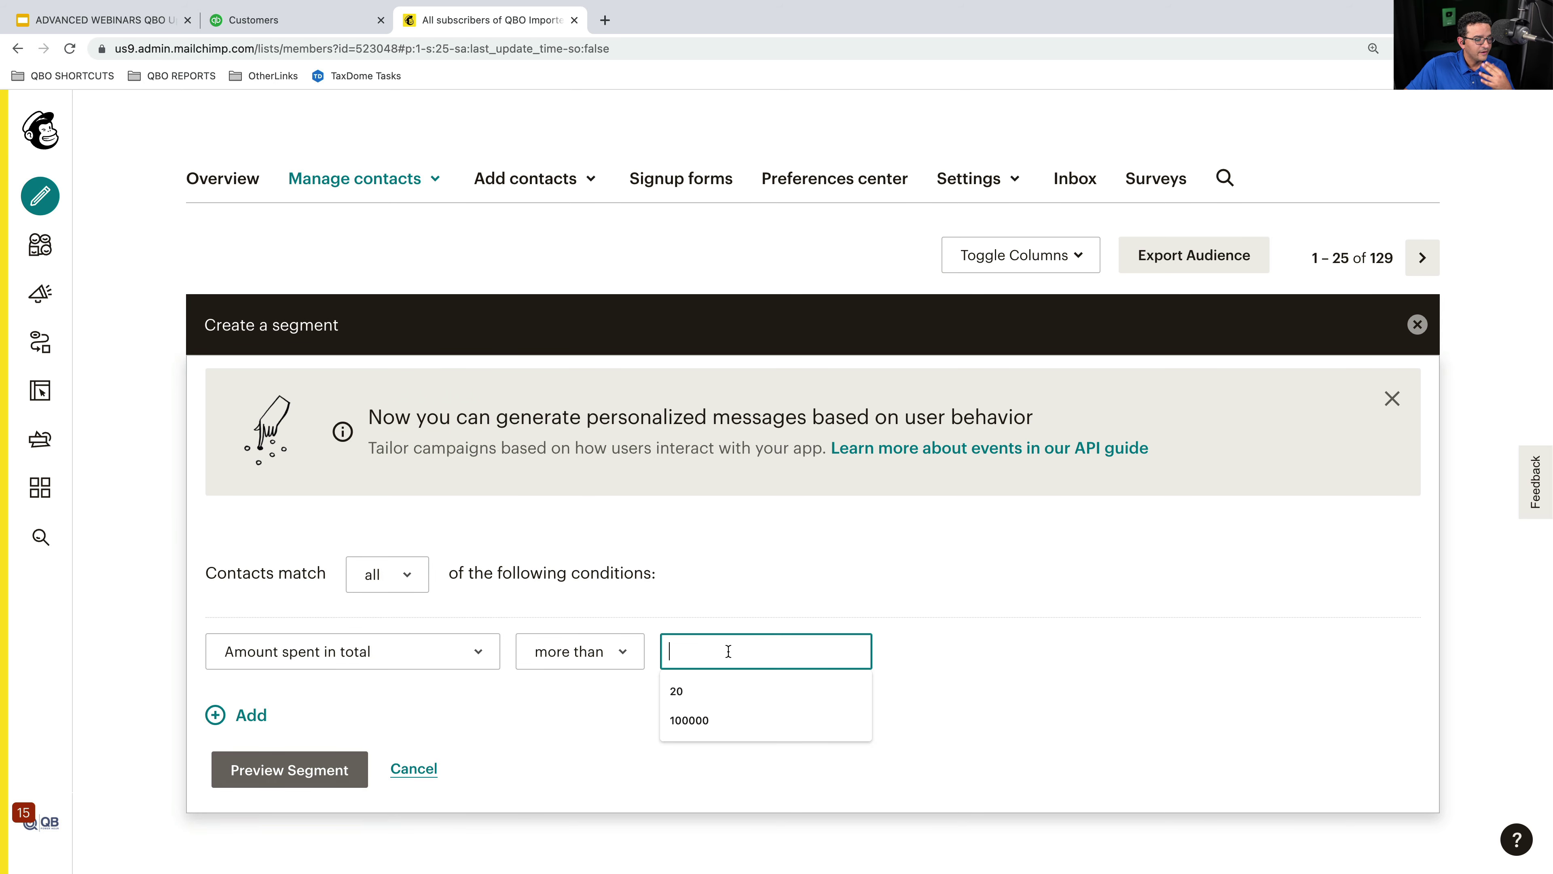
pyautogui.write('100')
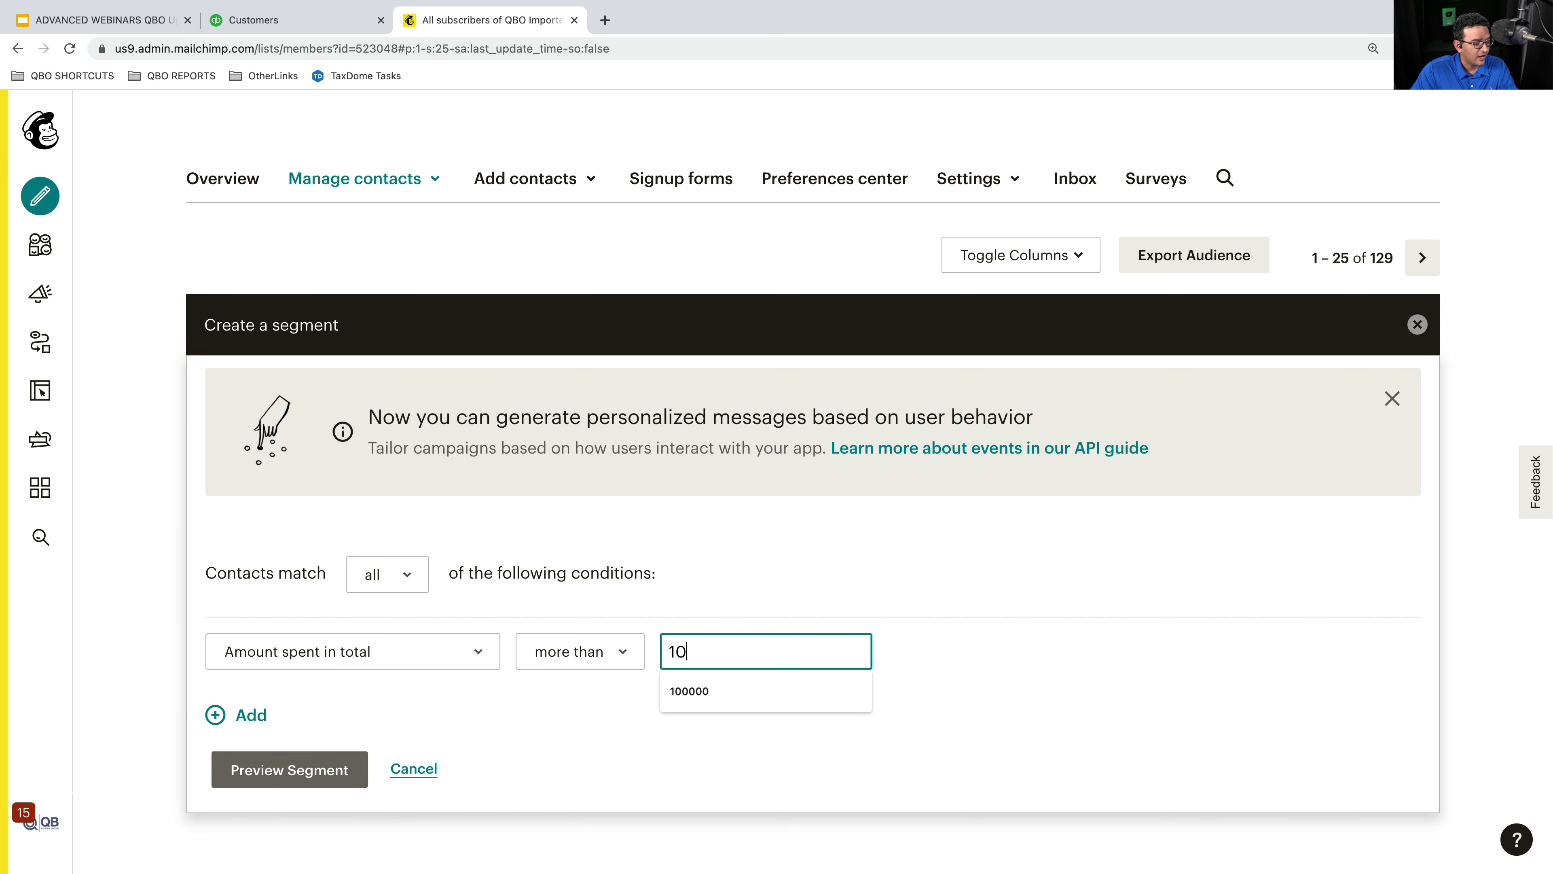
pyautogui.press('Tab')
pyautogui.click(307, 770)
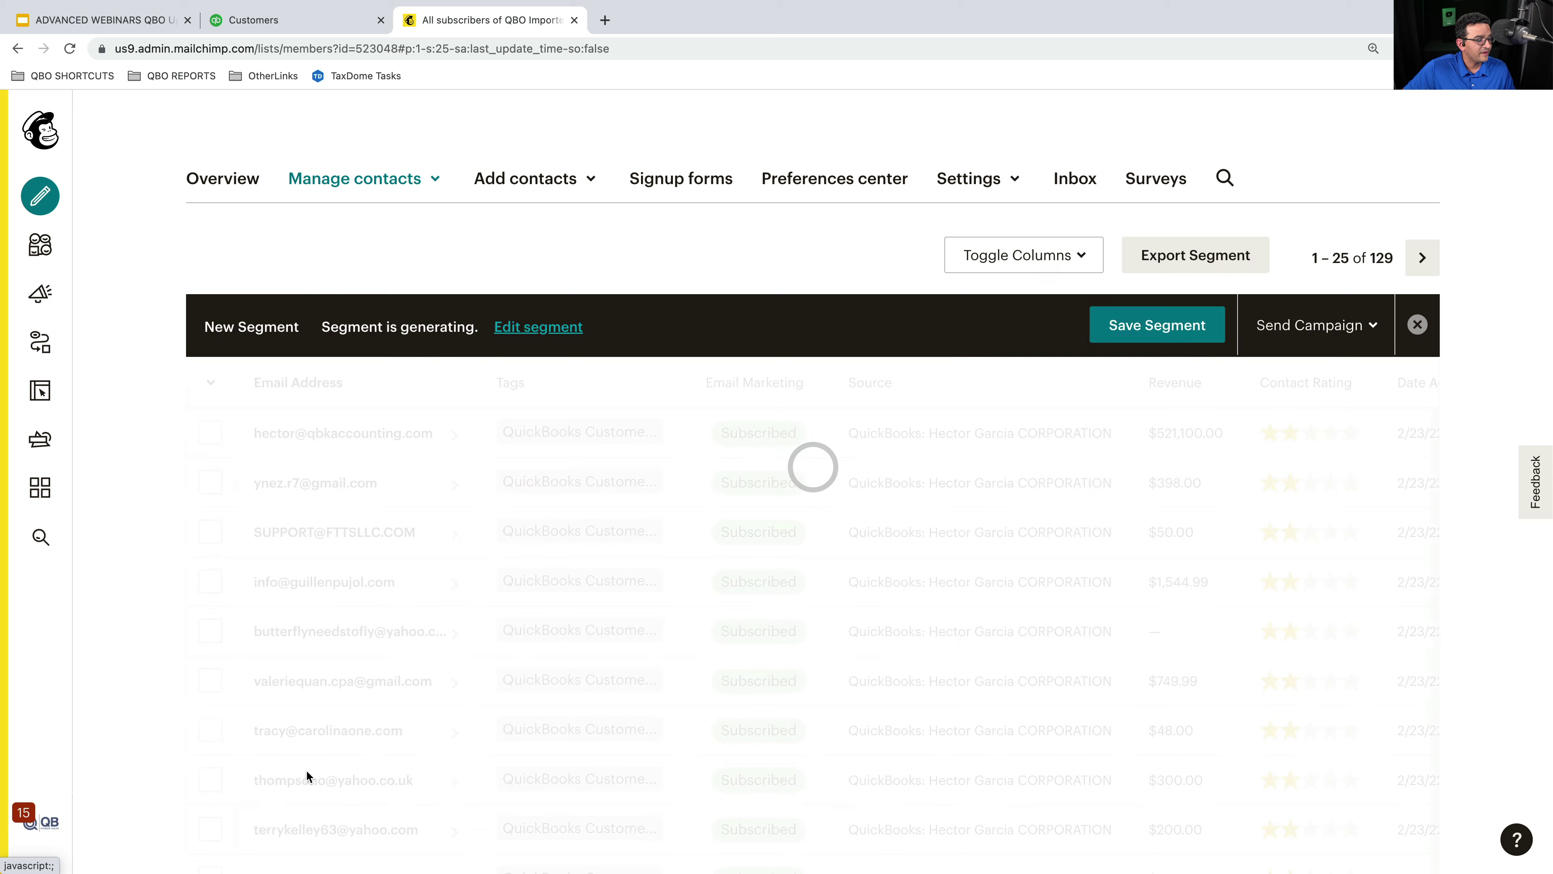
pyautogui.scroll(1, 994, 562)
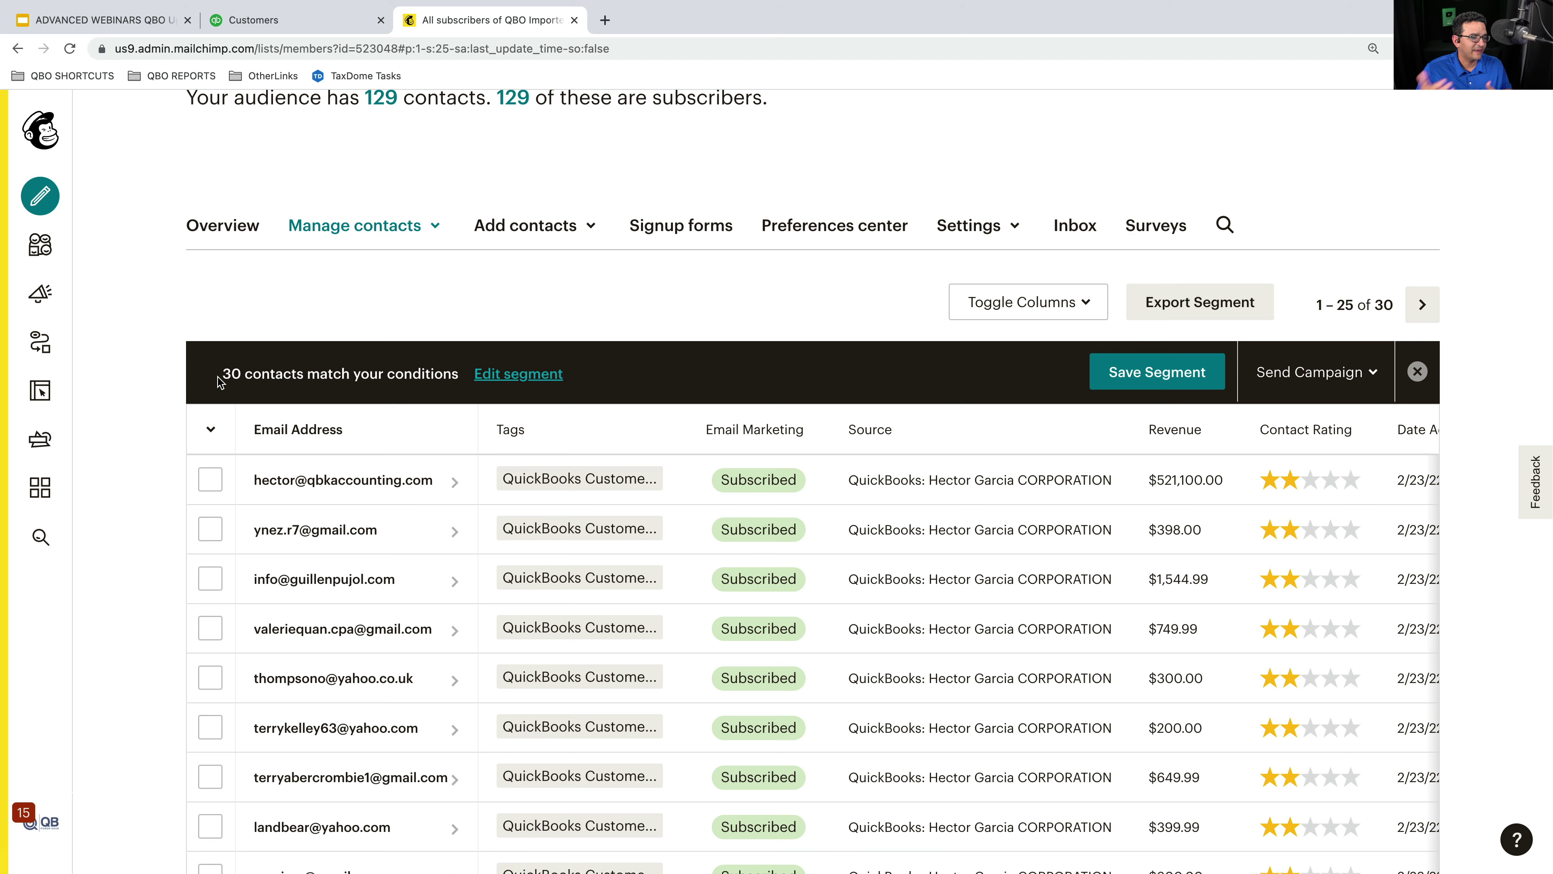
# - Change the spend condition to less than 20 and preview the 46 matching contacts
pyautogui.click(517, 408)
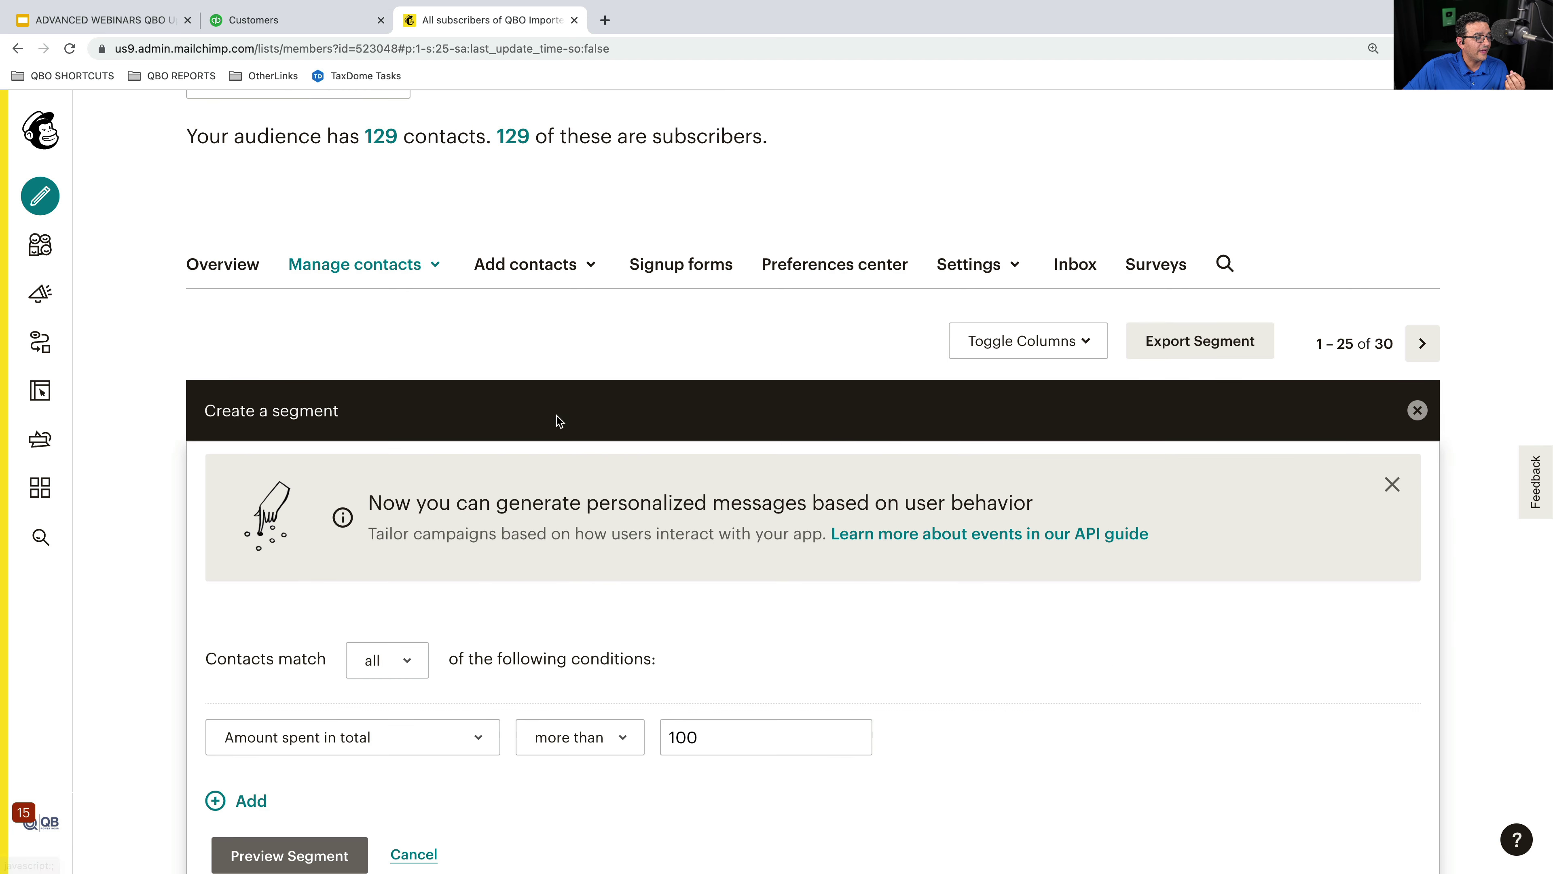
pyautogui.click(376, 653)
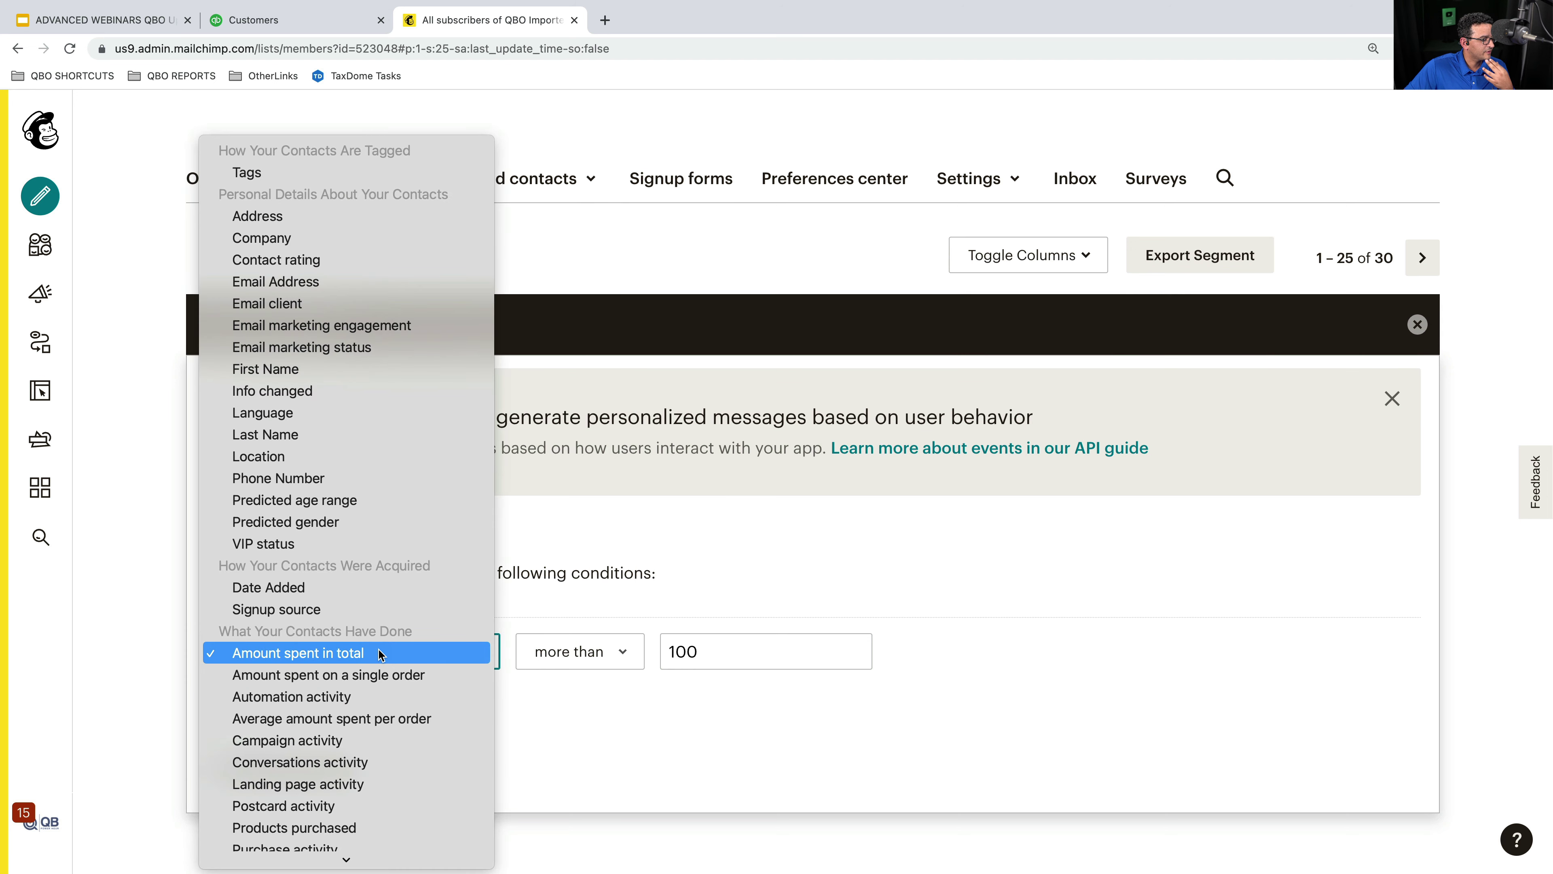
pyautogui.click(353, 654)
pyautogui.click(606, 649)
pyautogui.press('Return')
pyautogui.press('Tab')
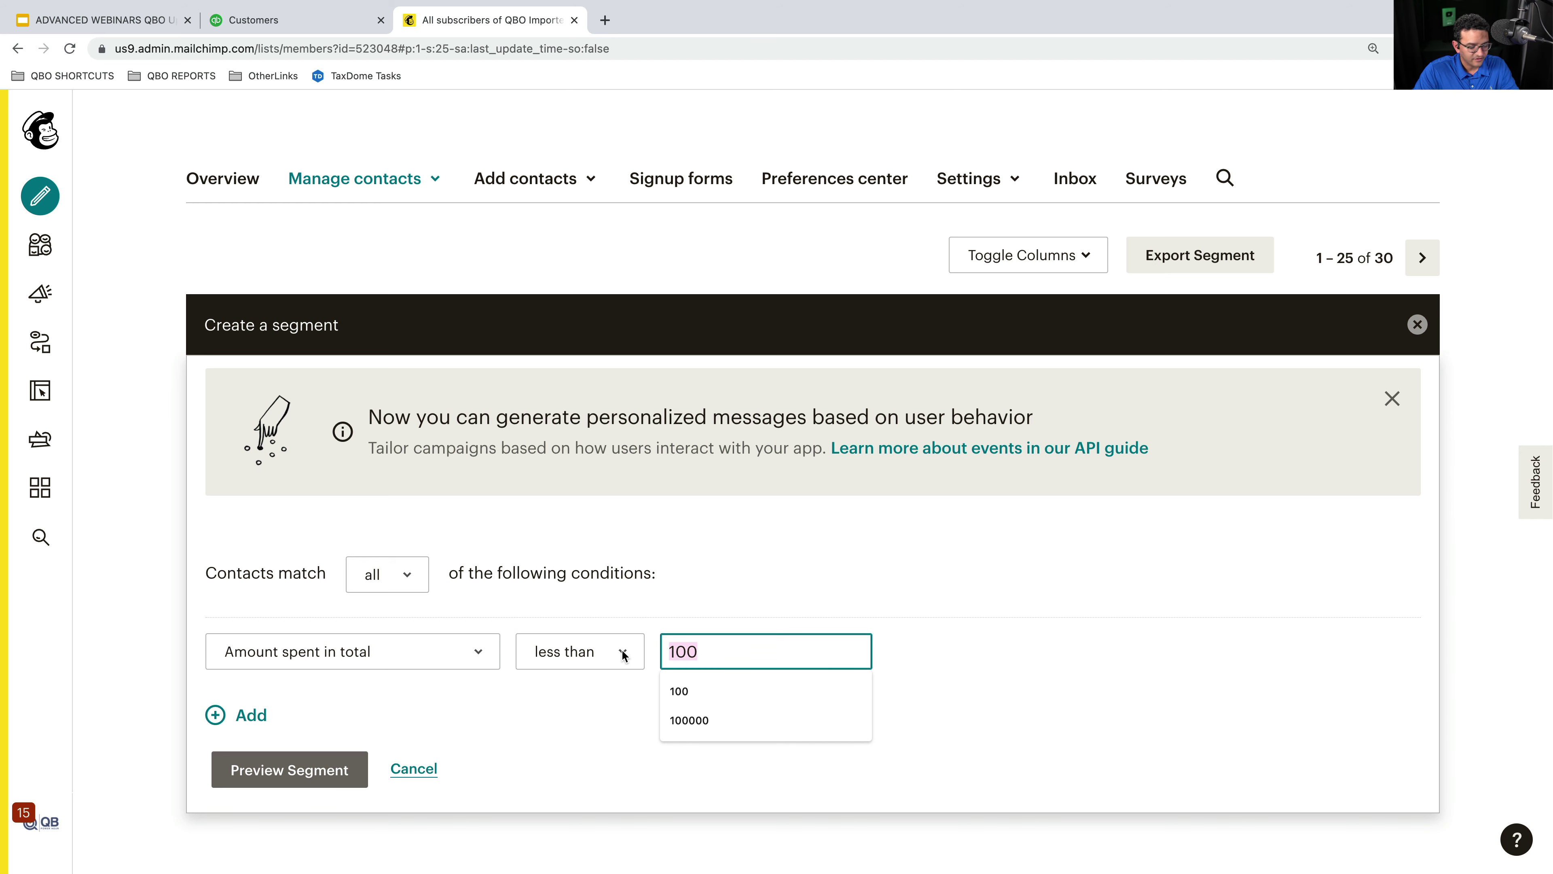
pyautogui.write('20')
pyautogui.click(245, 769)
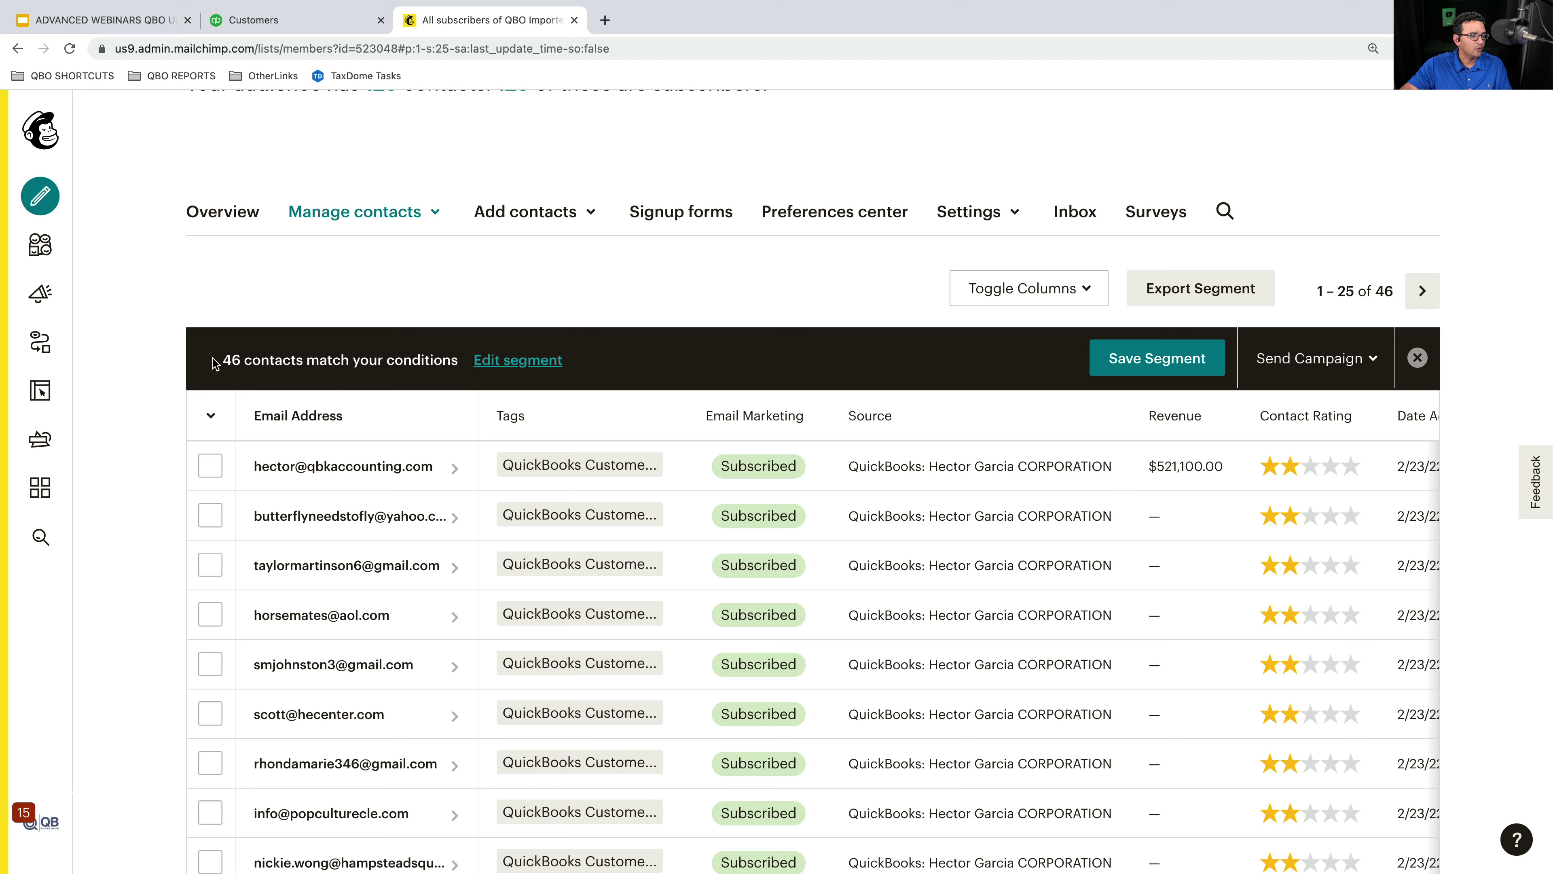
# - Switch the segment's condition field from Amount spent to Purchase date
pyautogui.click(546, 367)
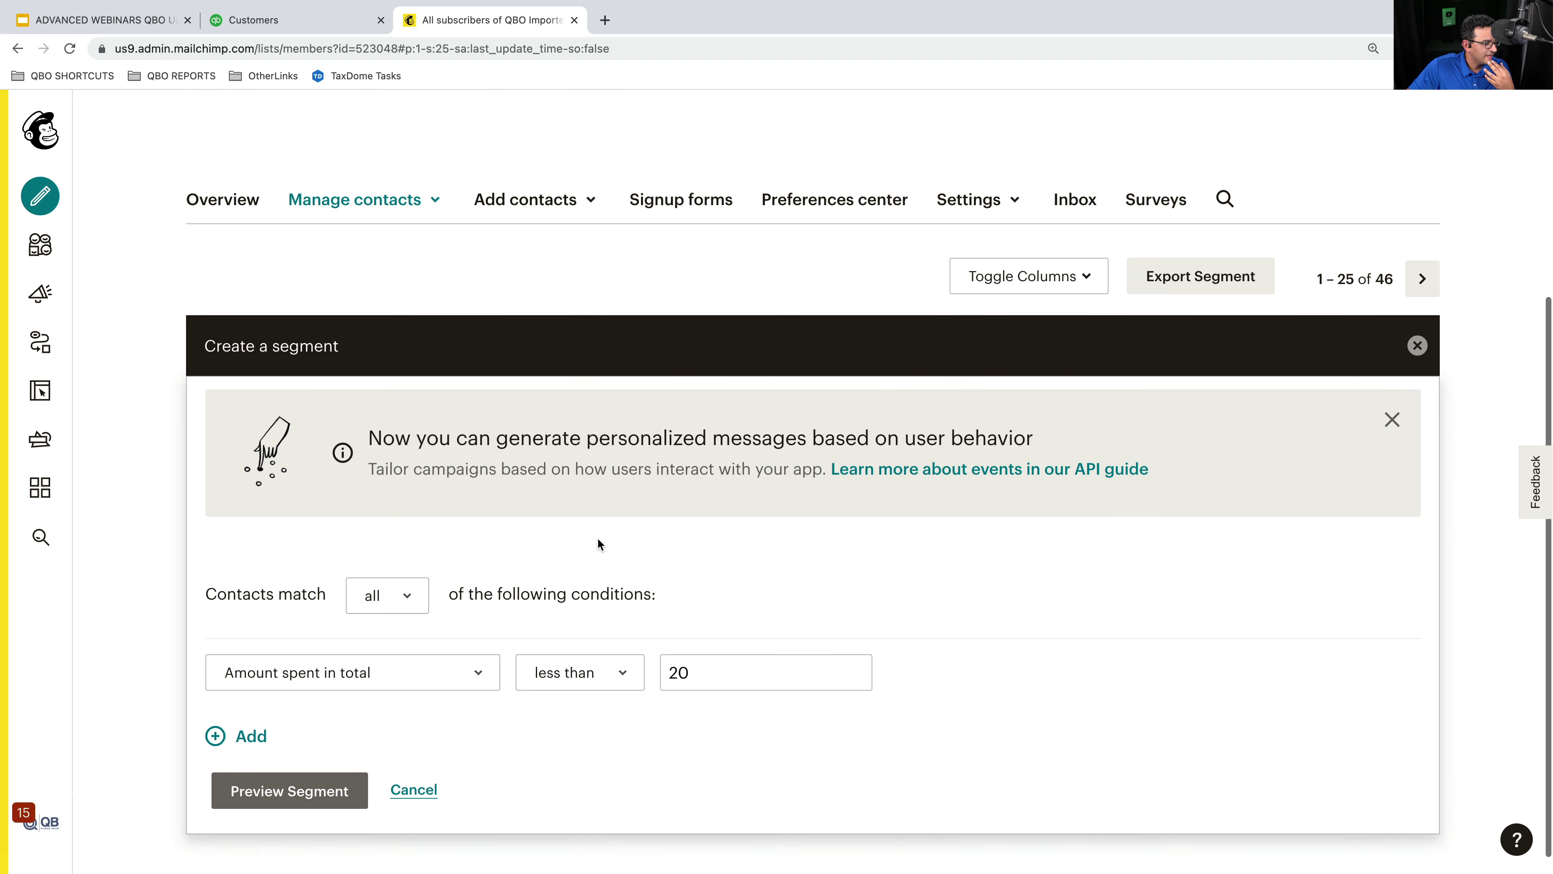
pyautogui.scroll(-1, 597, 537)
pyautogui.click(336, 647)
pyautogui.scroll(-1, 436, 659)
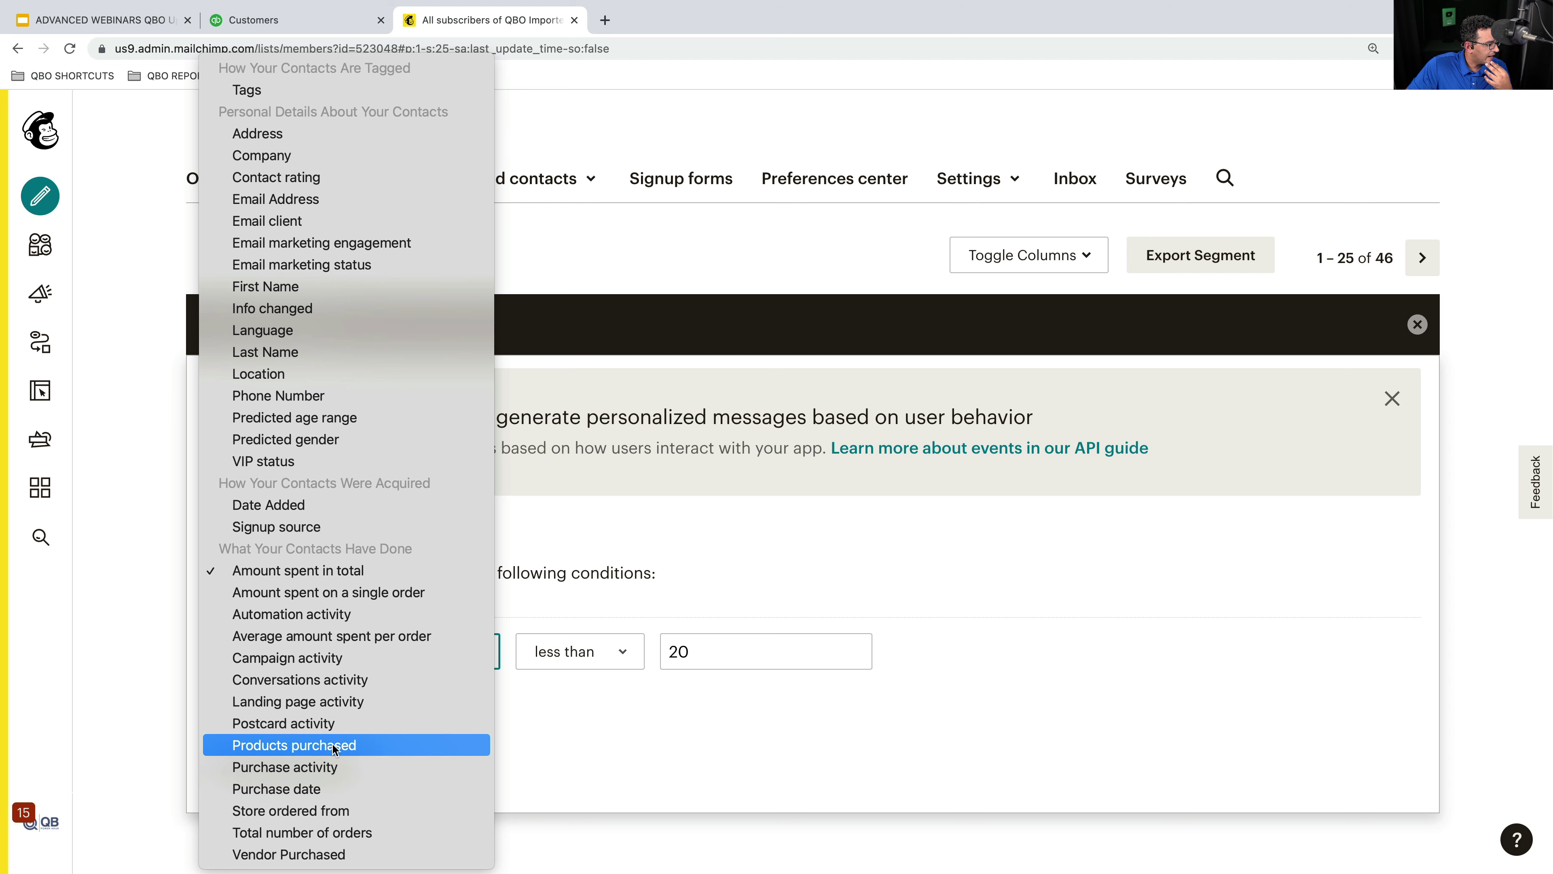
pyautogui.click(313, 793)
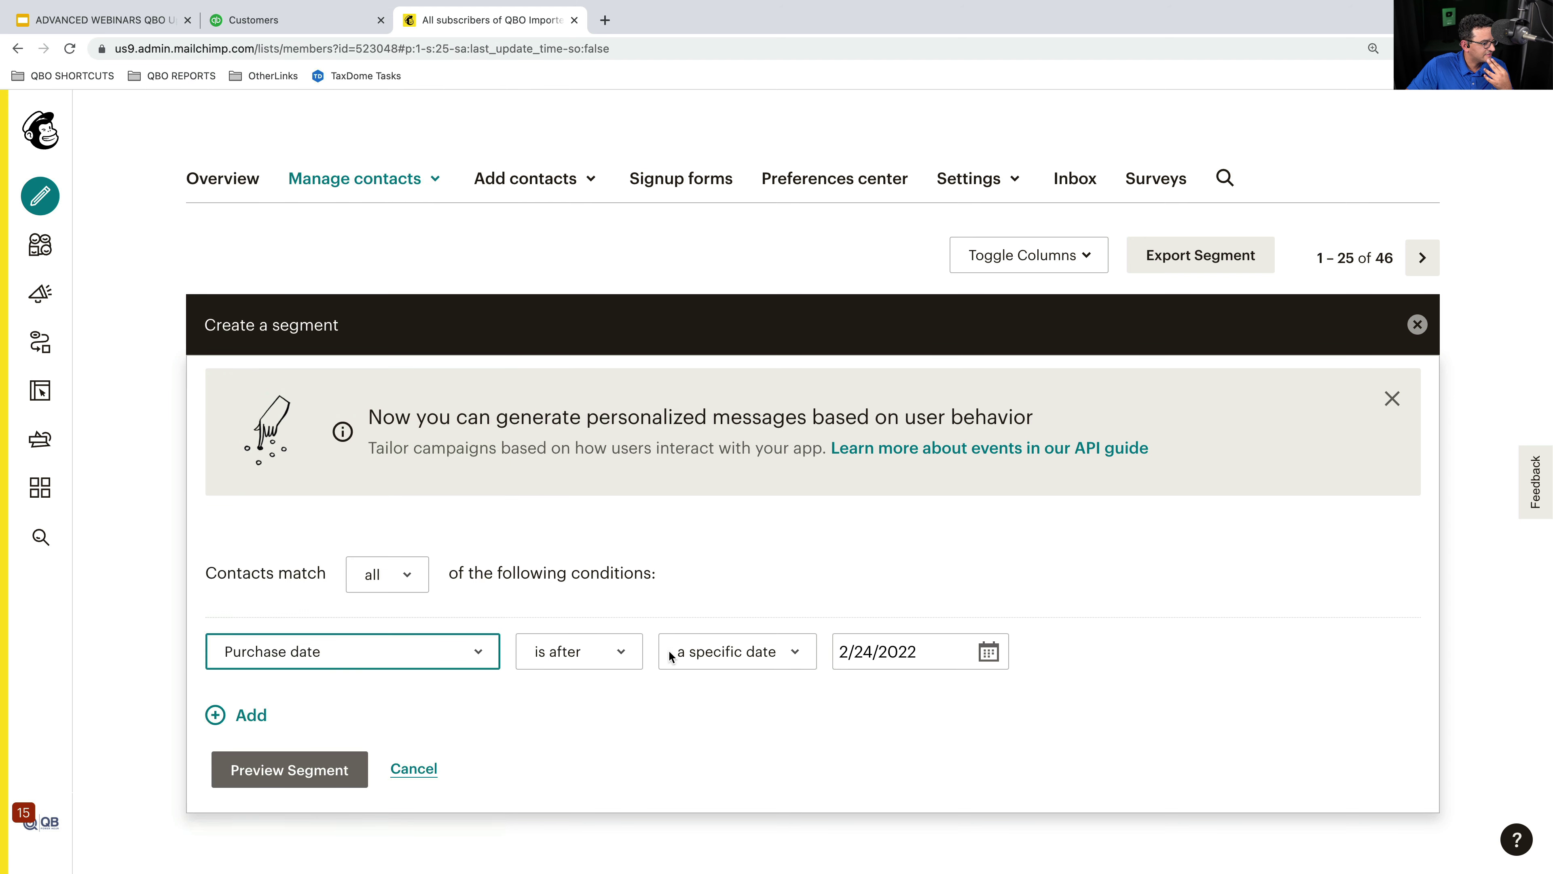
pyautogui.click(628, 653)
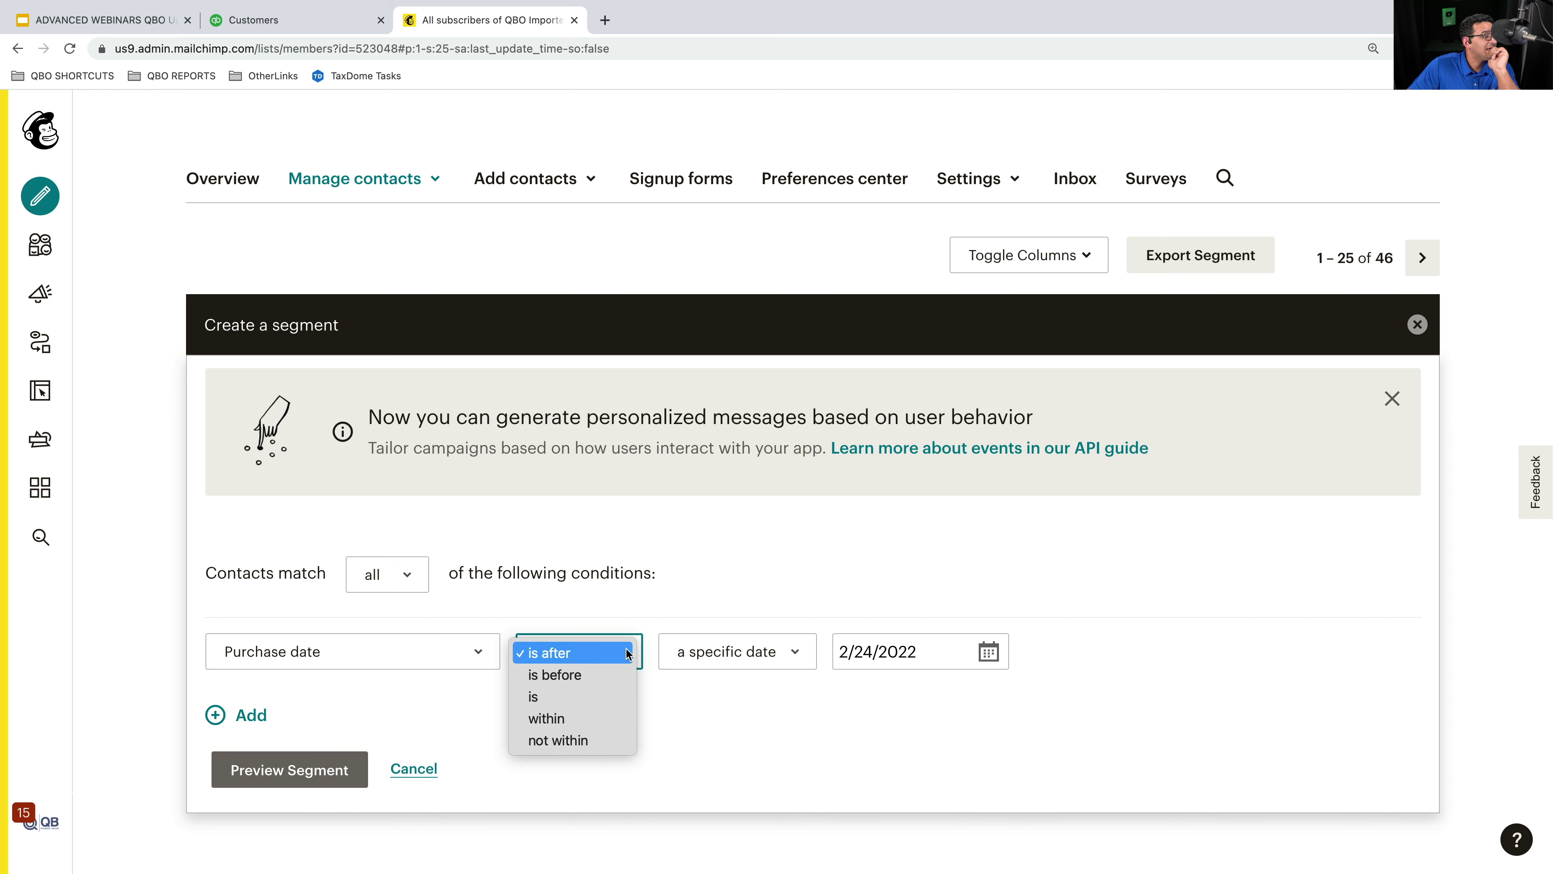
pyautogui.click(359, 658)
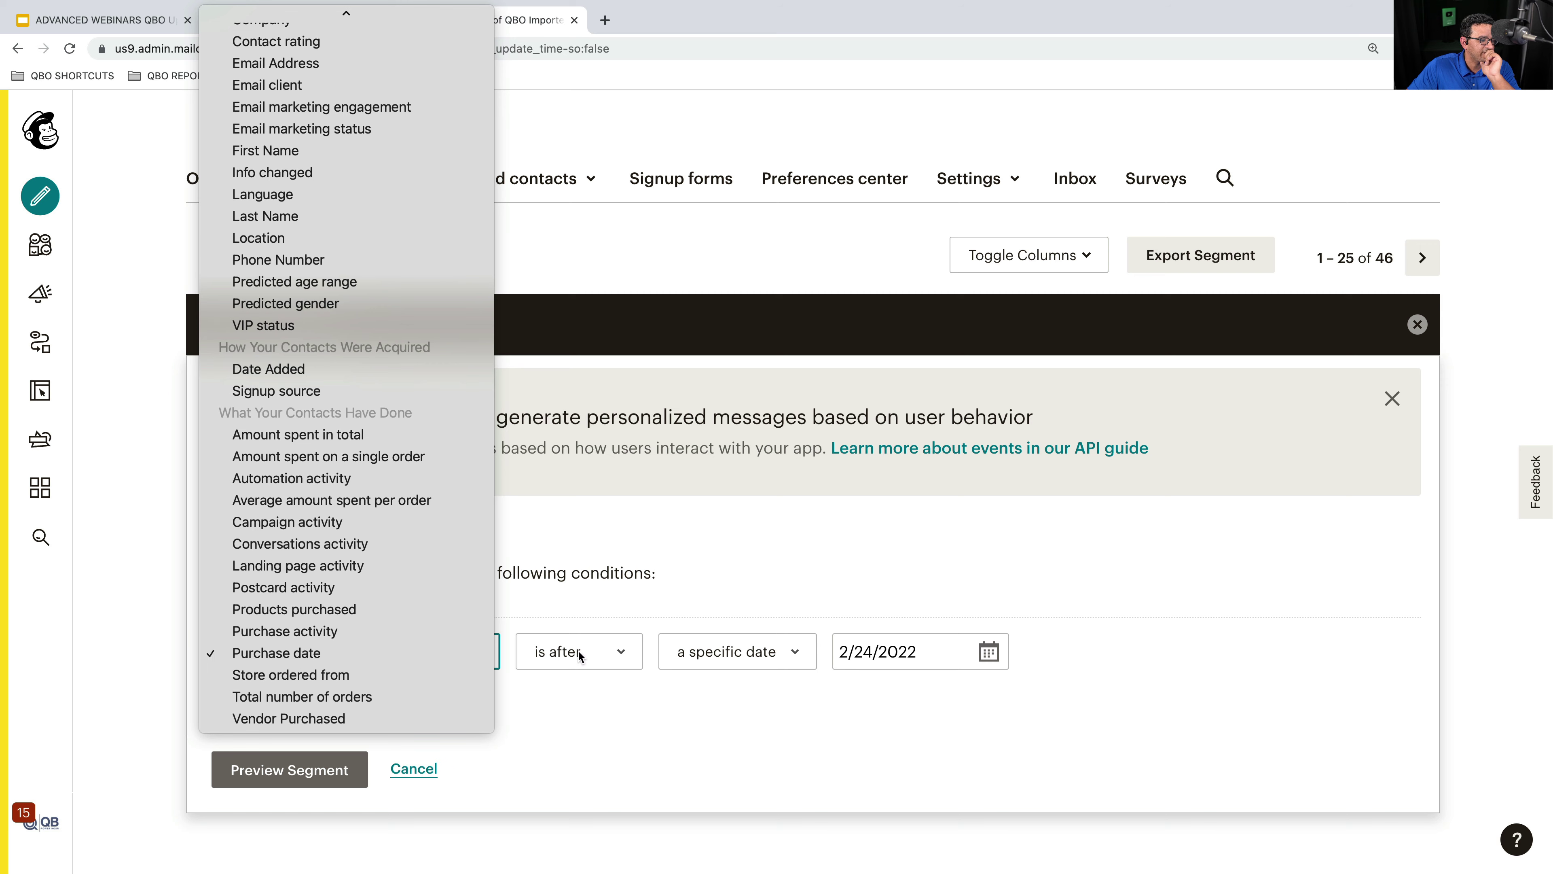
pyautogui.click(610, 652)
# - Set Purchase date to not within 90 days and preview the 128 matches
pyautogui.click(632, 653)
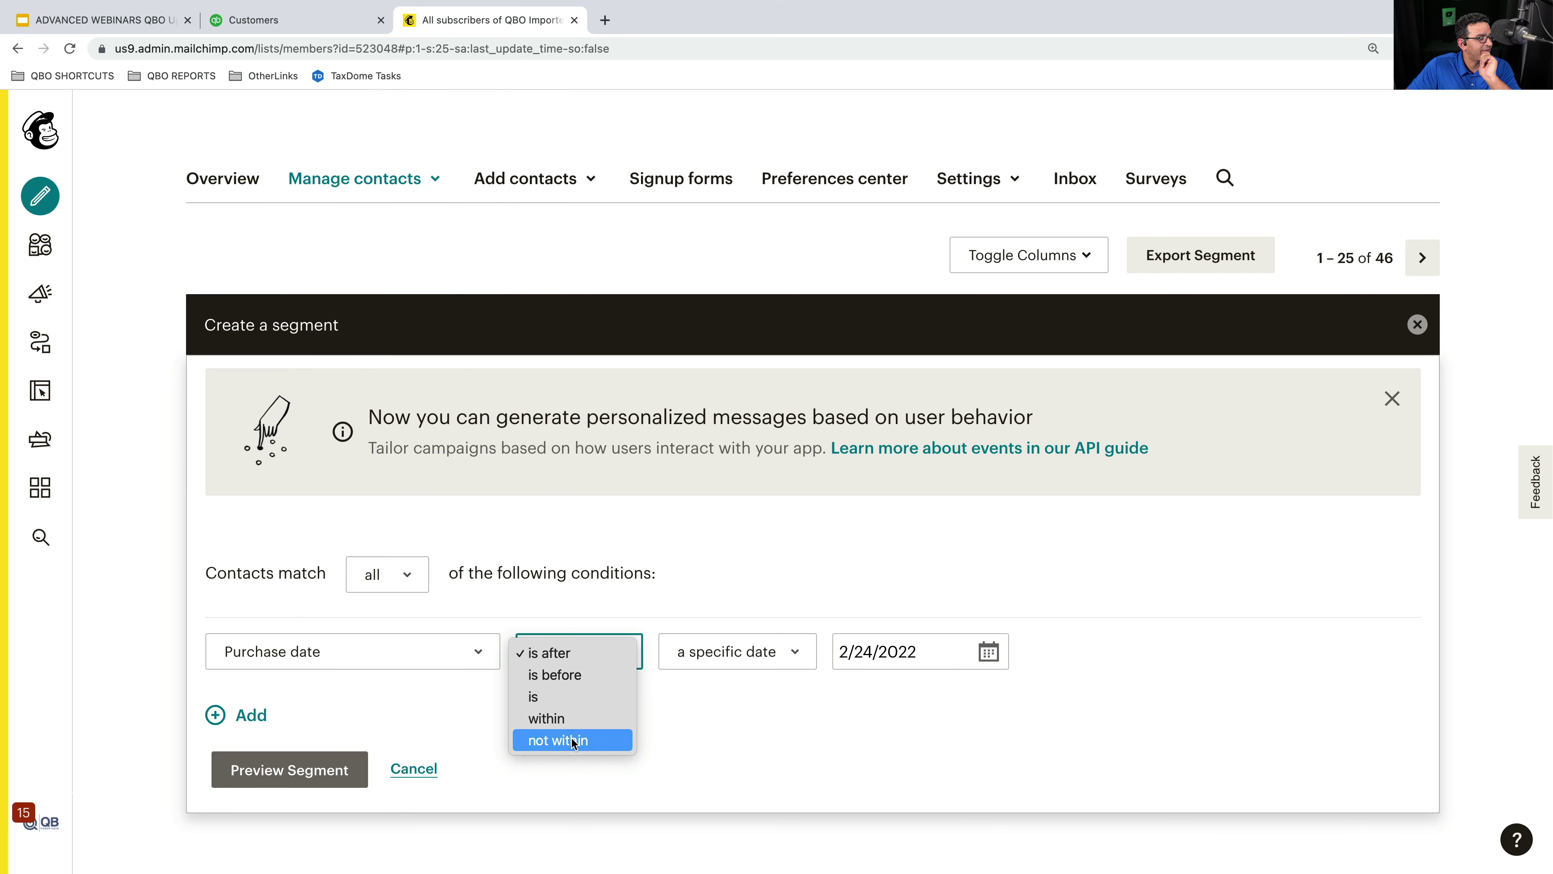
pyautogui.click(587, 741)
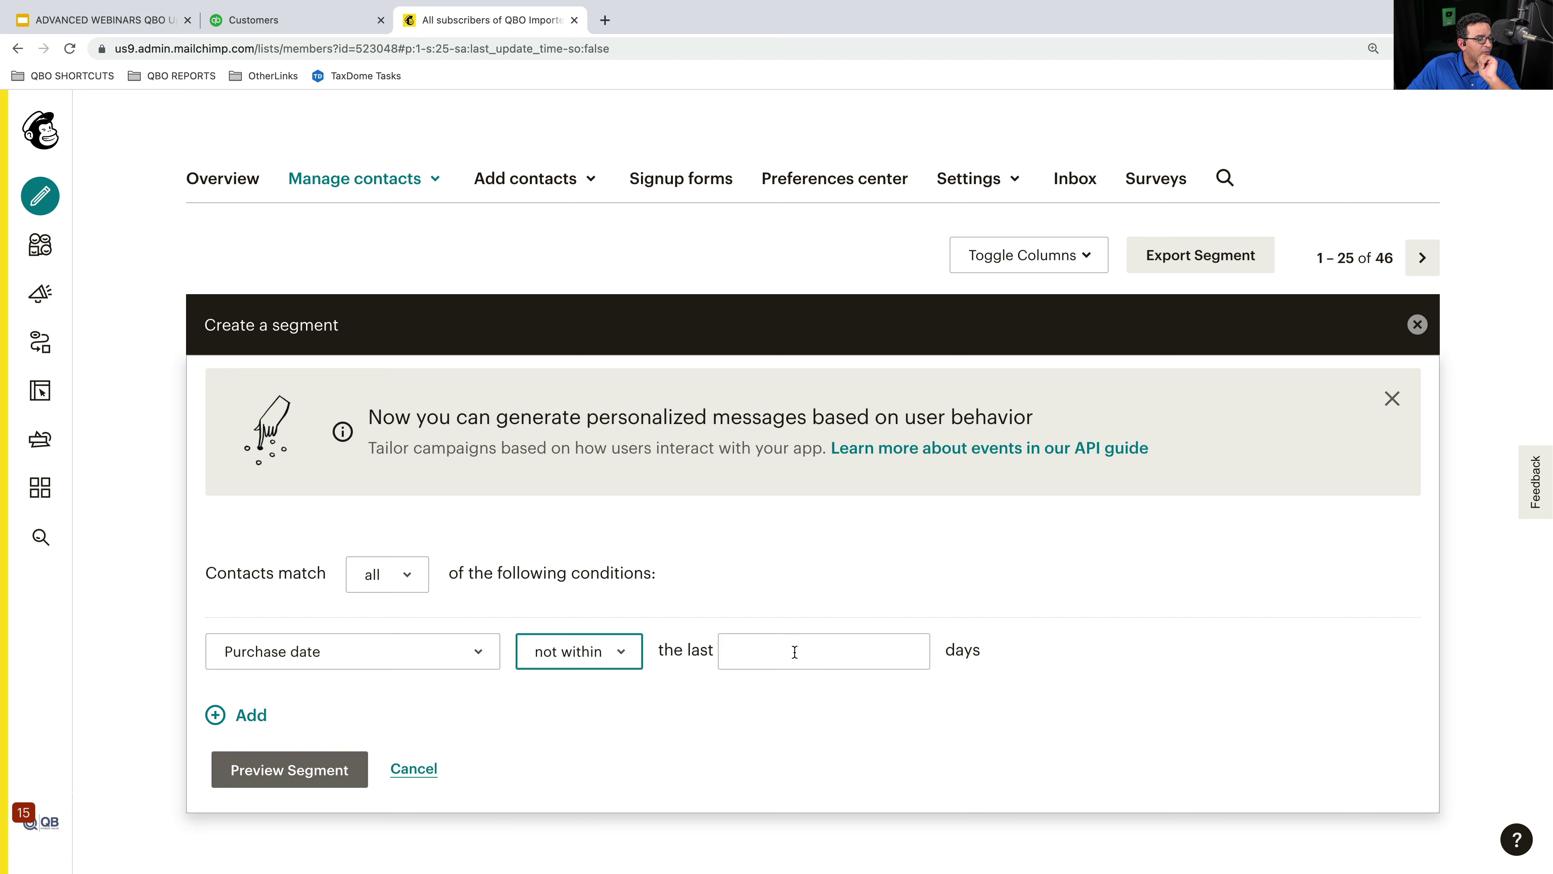
pyautogui.click(795, 651)
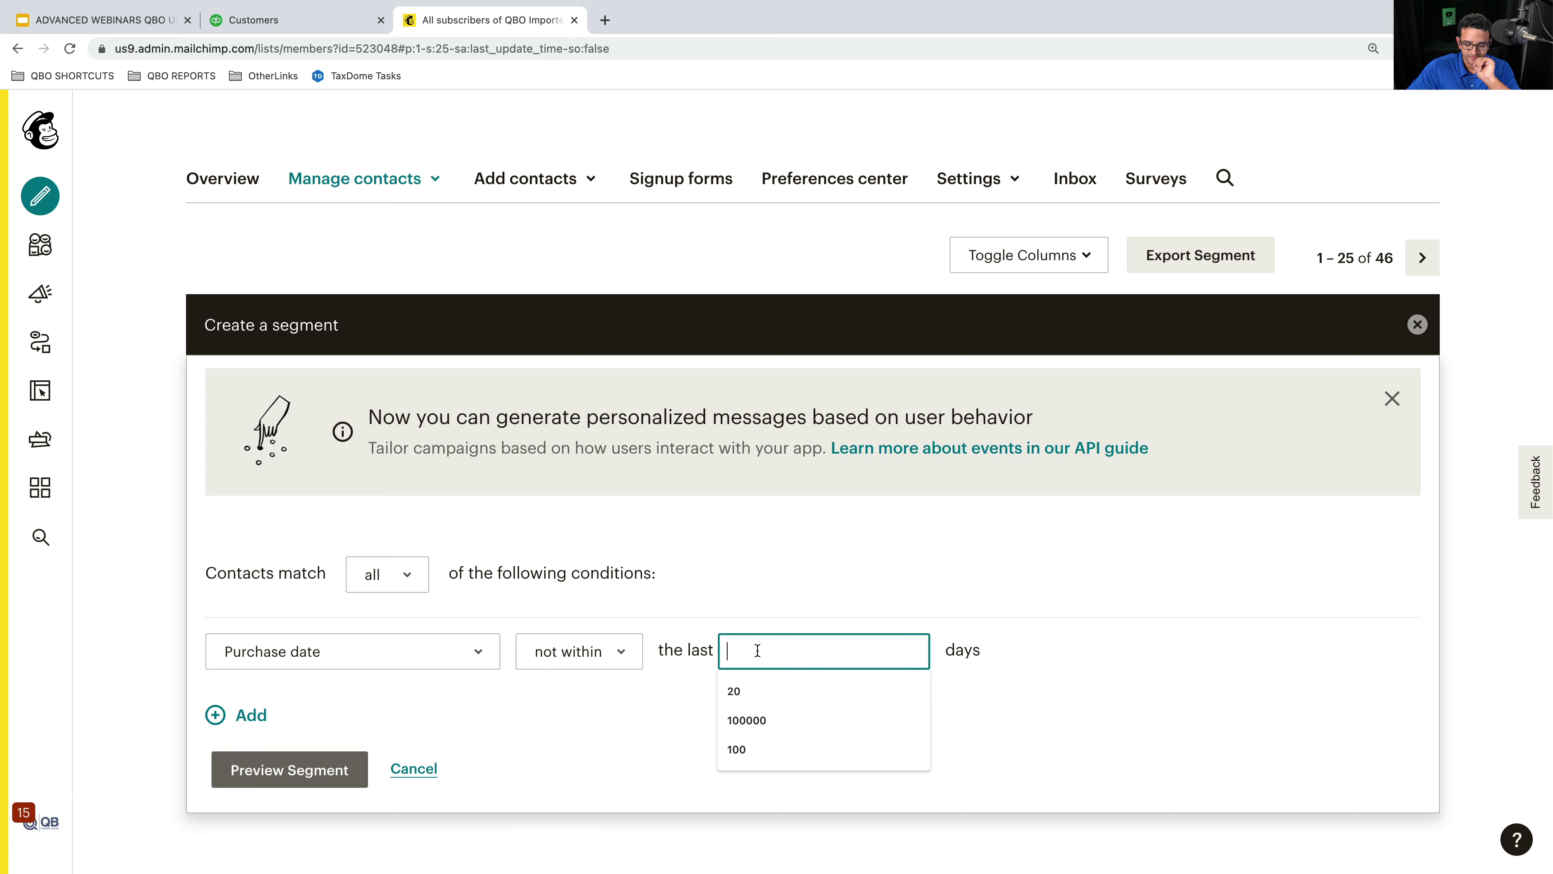
pyautogui.write('90')
pyautogui.press('Tab')
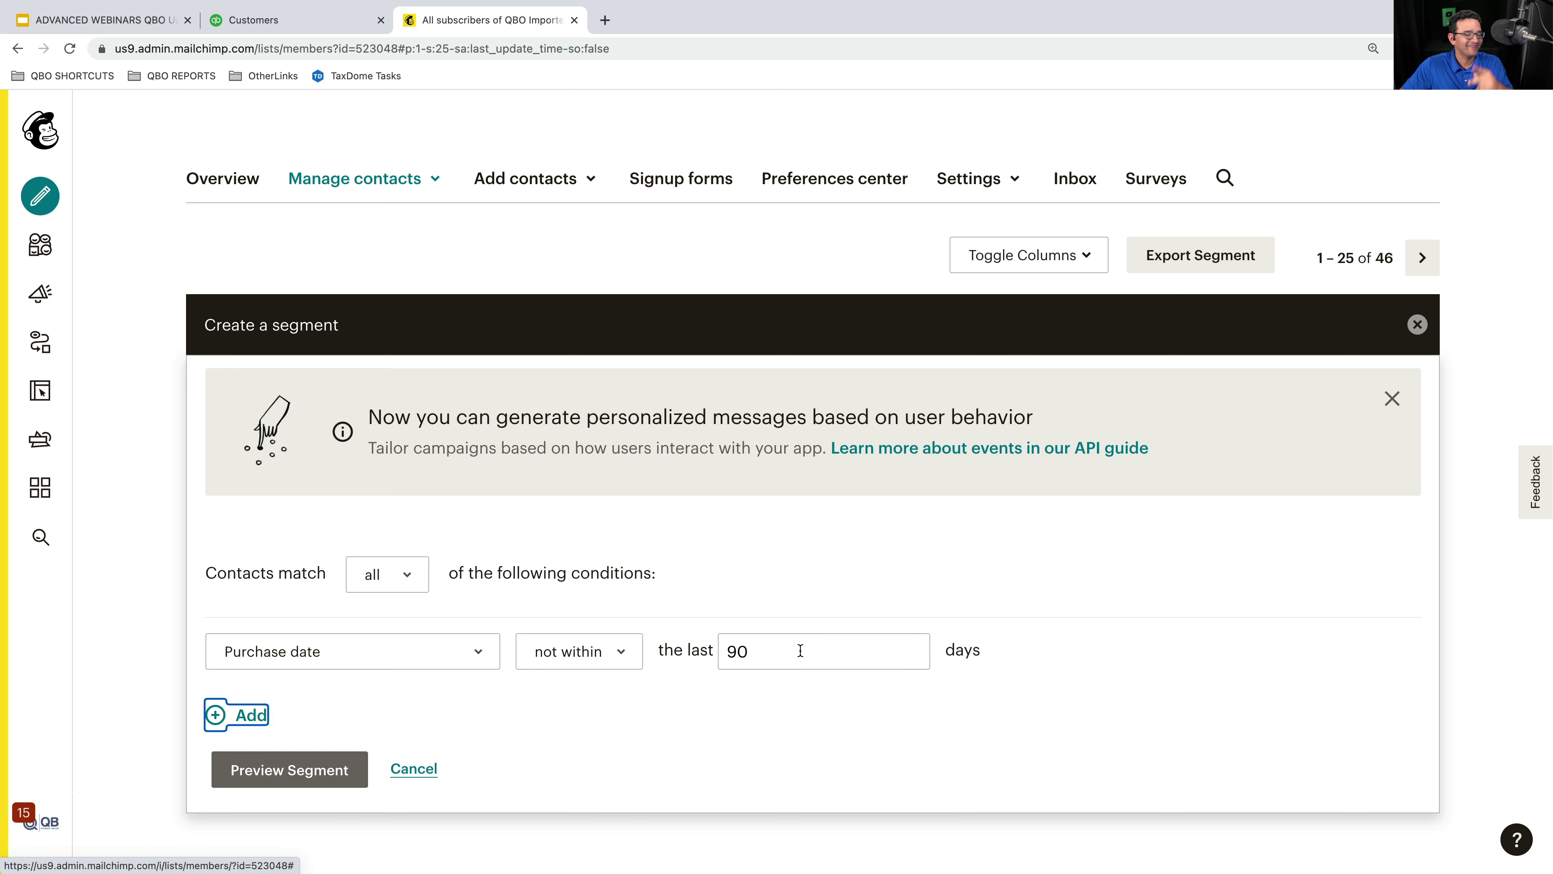
pyautogui.click(280, 769)
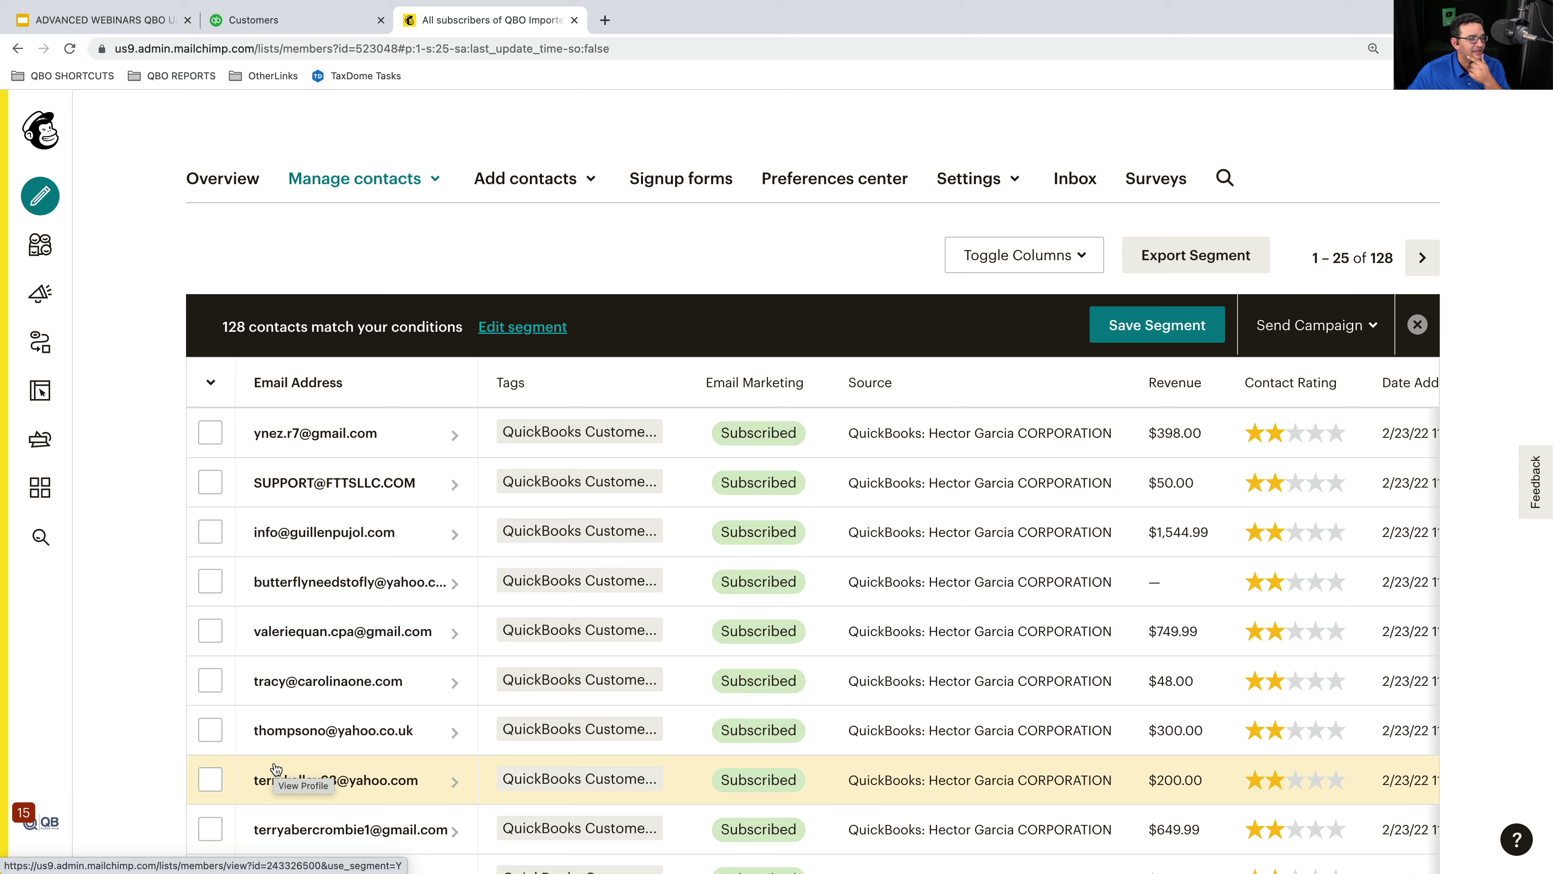
# - Try 30 days, then 100 days, in the purchase-date condition, previewing each
pyautogui.click(521, 326)
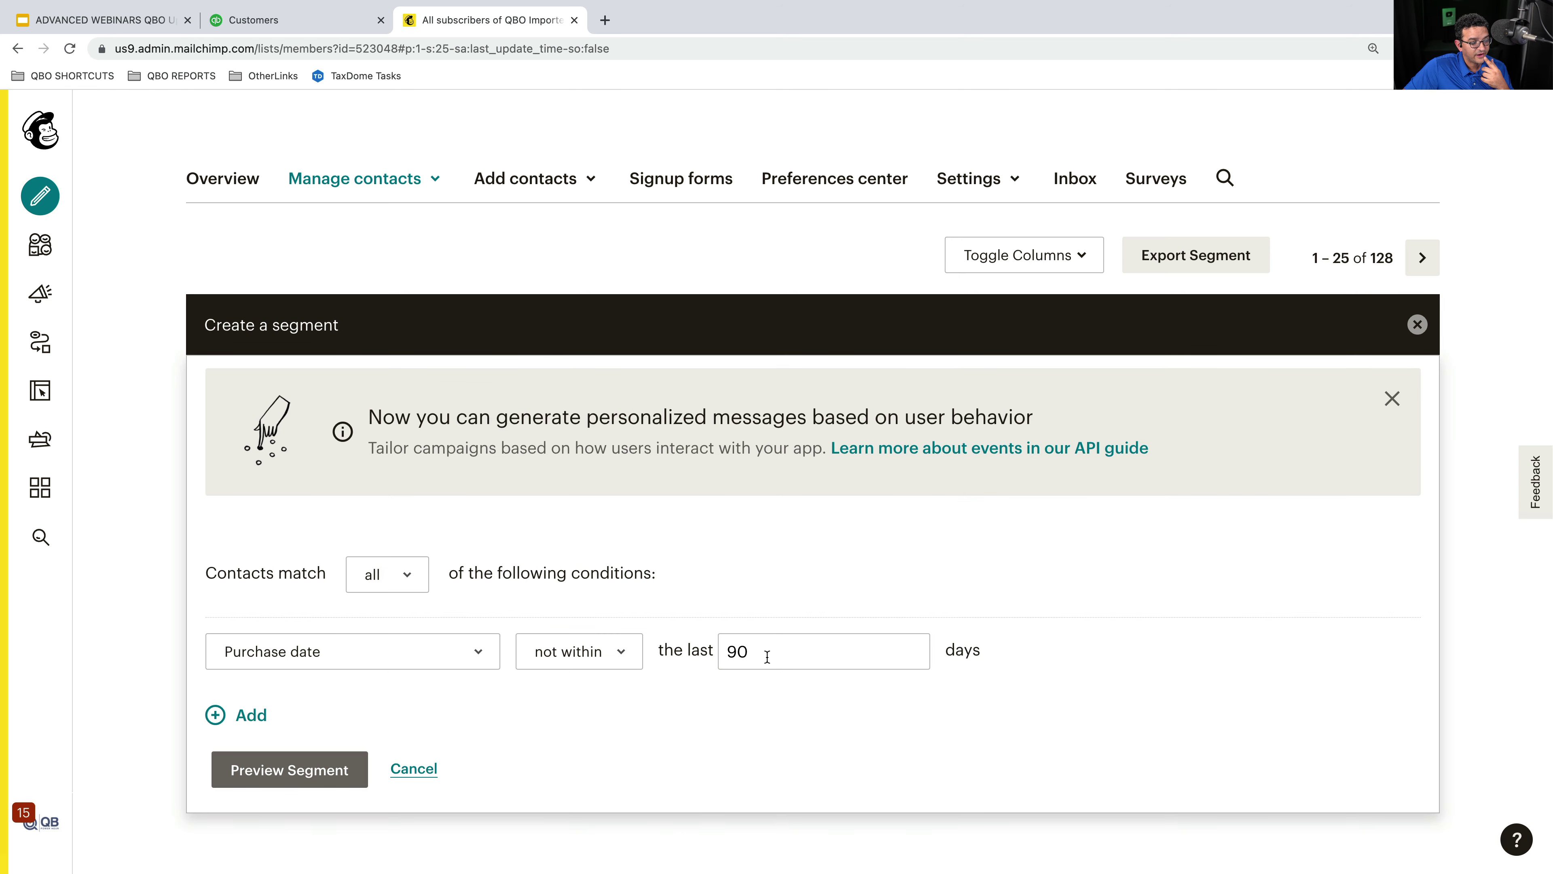
pyautogui.doubleClick(767, 656)
pyautogui.write('30')
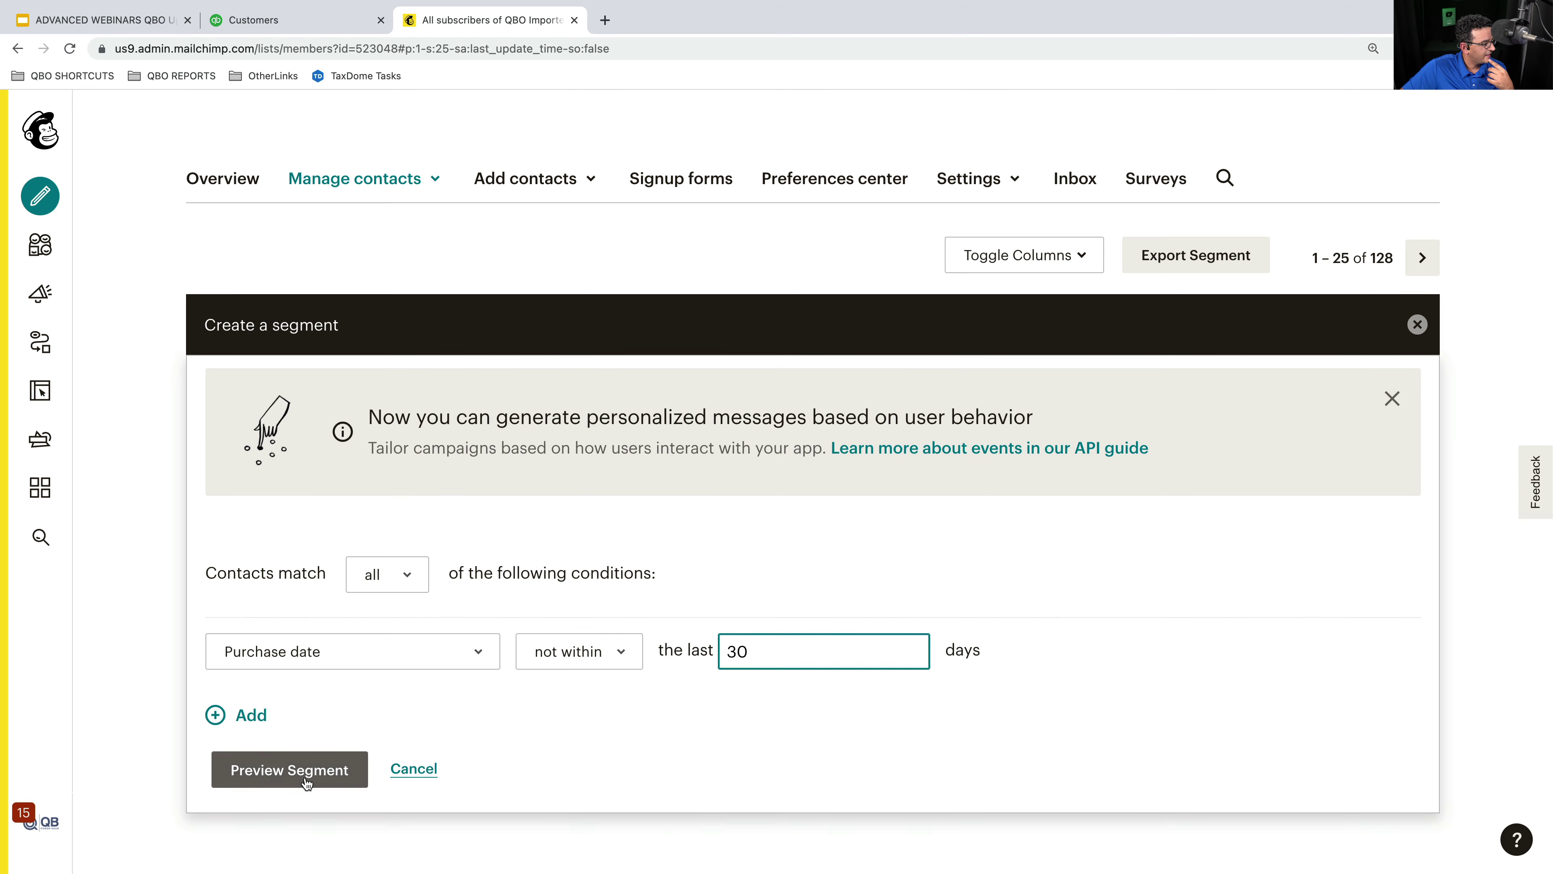
pyautogui.click(306, 784)
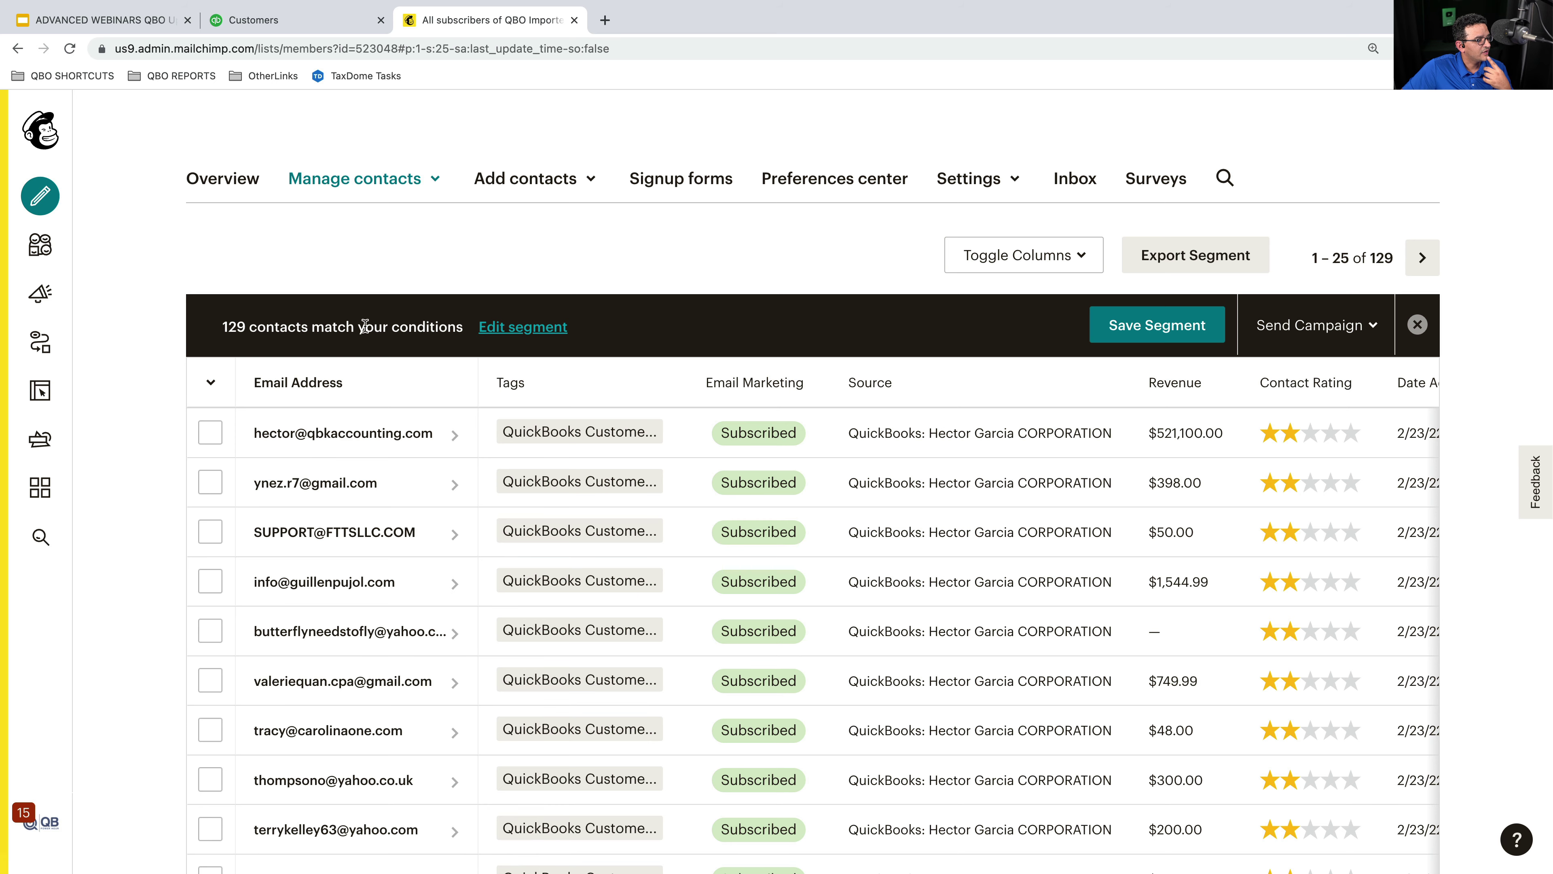
pyautogui.click(522, 327)
pyautogui.moveTo(784, 653); pyautogui.dragTo(705, 647)
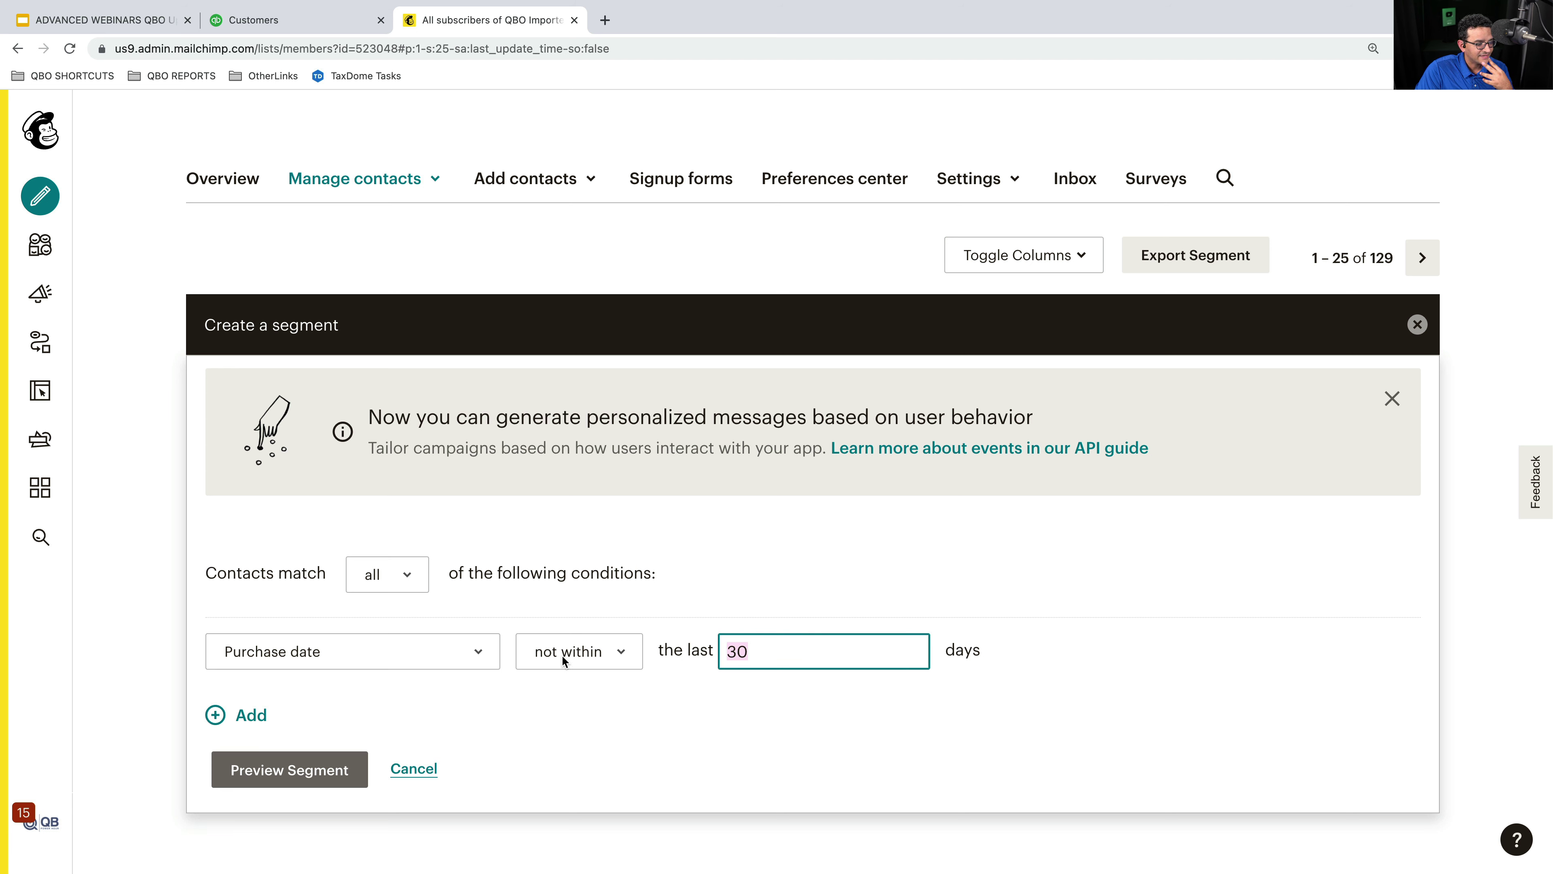
pyautogui.write('100')
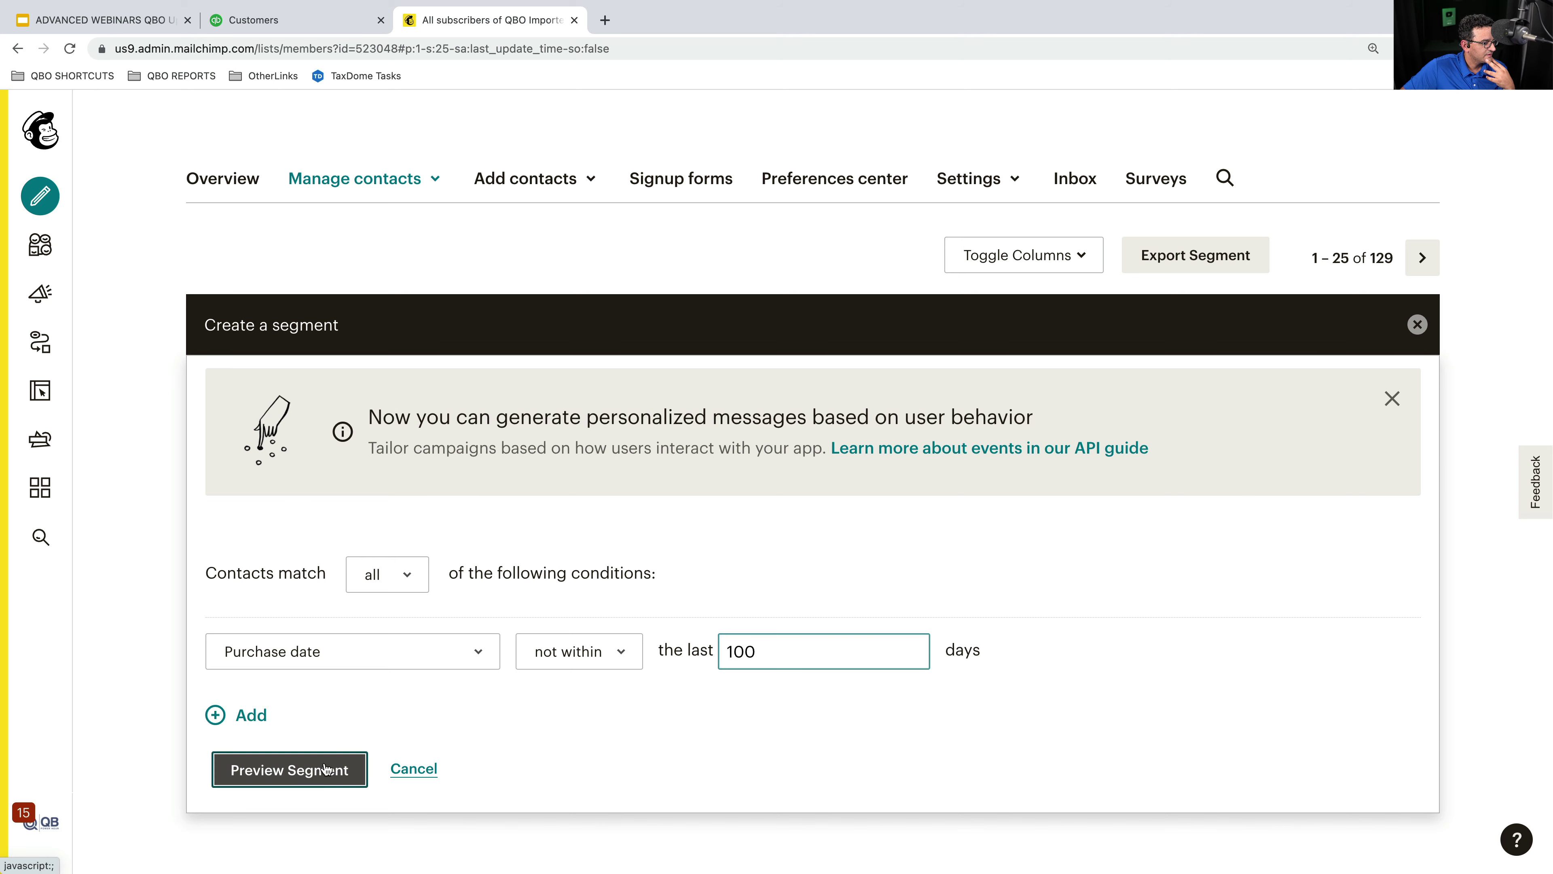
pyautogui.click(290, 770)
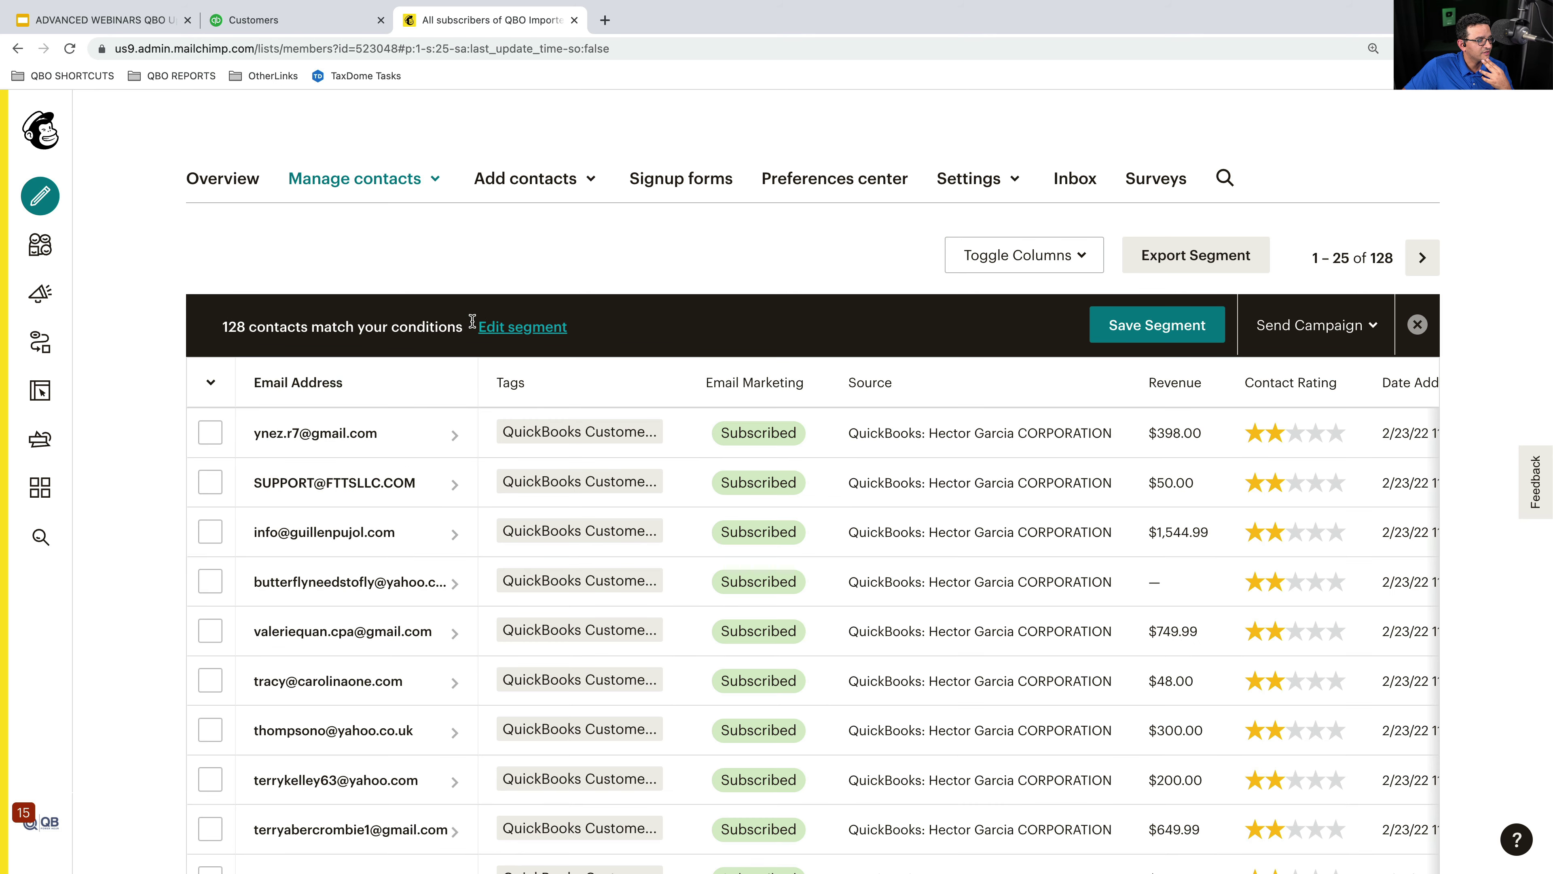
# - Set the window to 365 days, preview the 40 matches, and start saving the segment
pyautogui.click(483, 325)
pyautogui.click(783, 652)
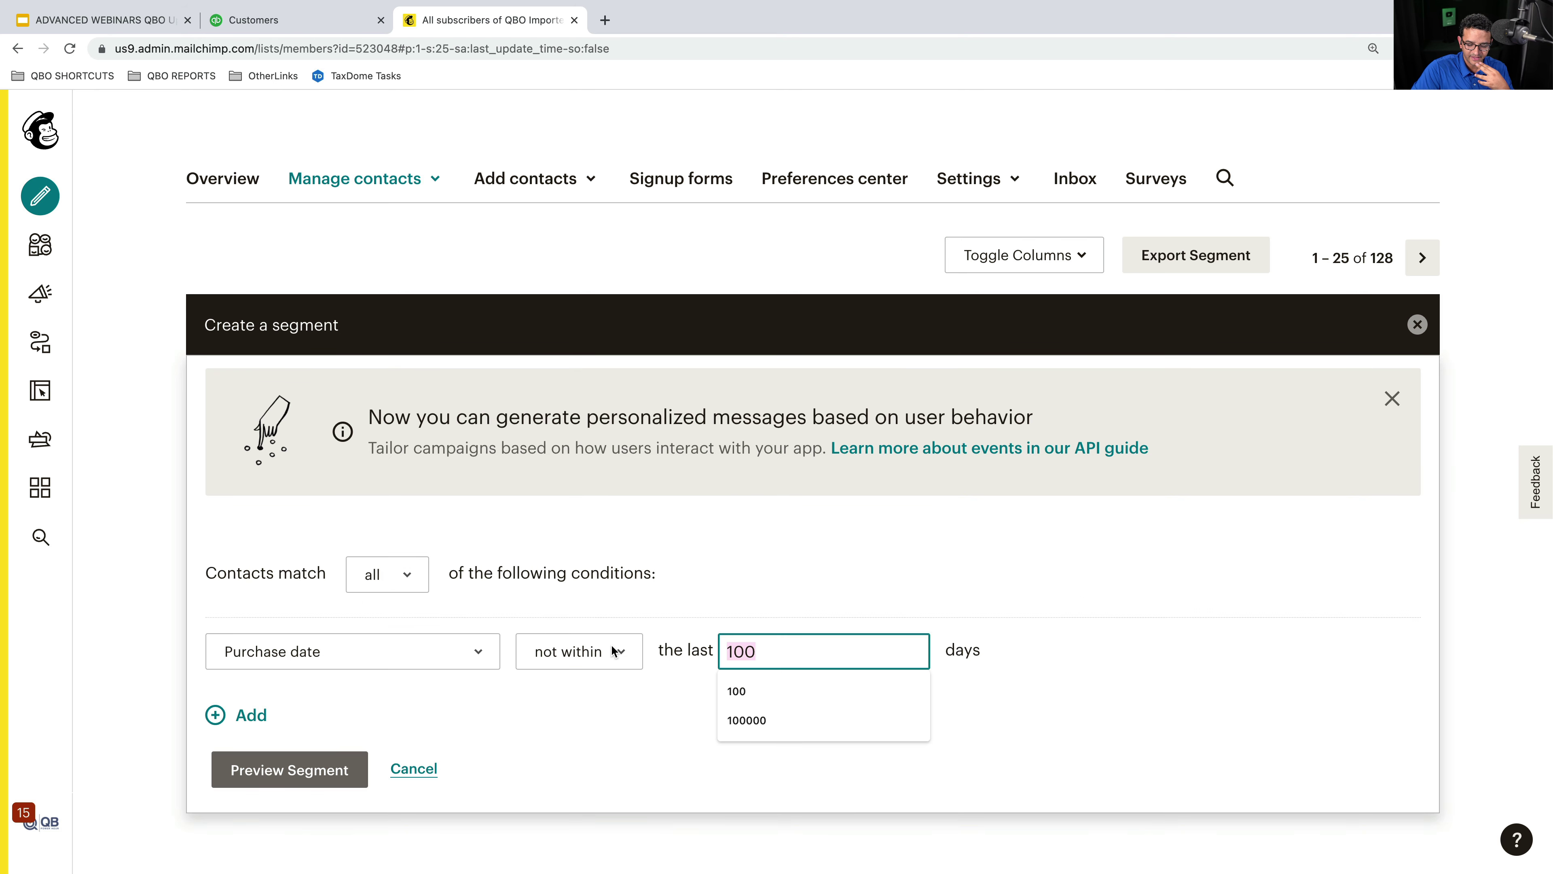
pyautogui.write('365')
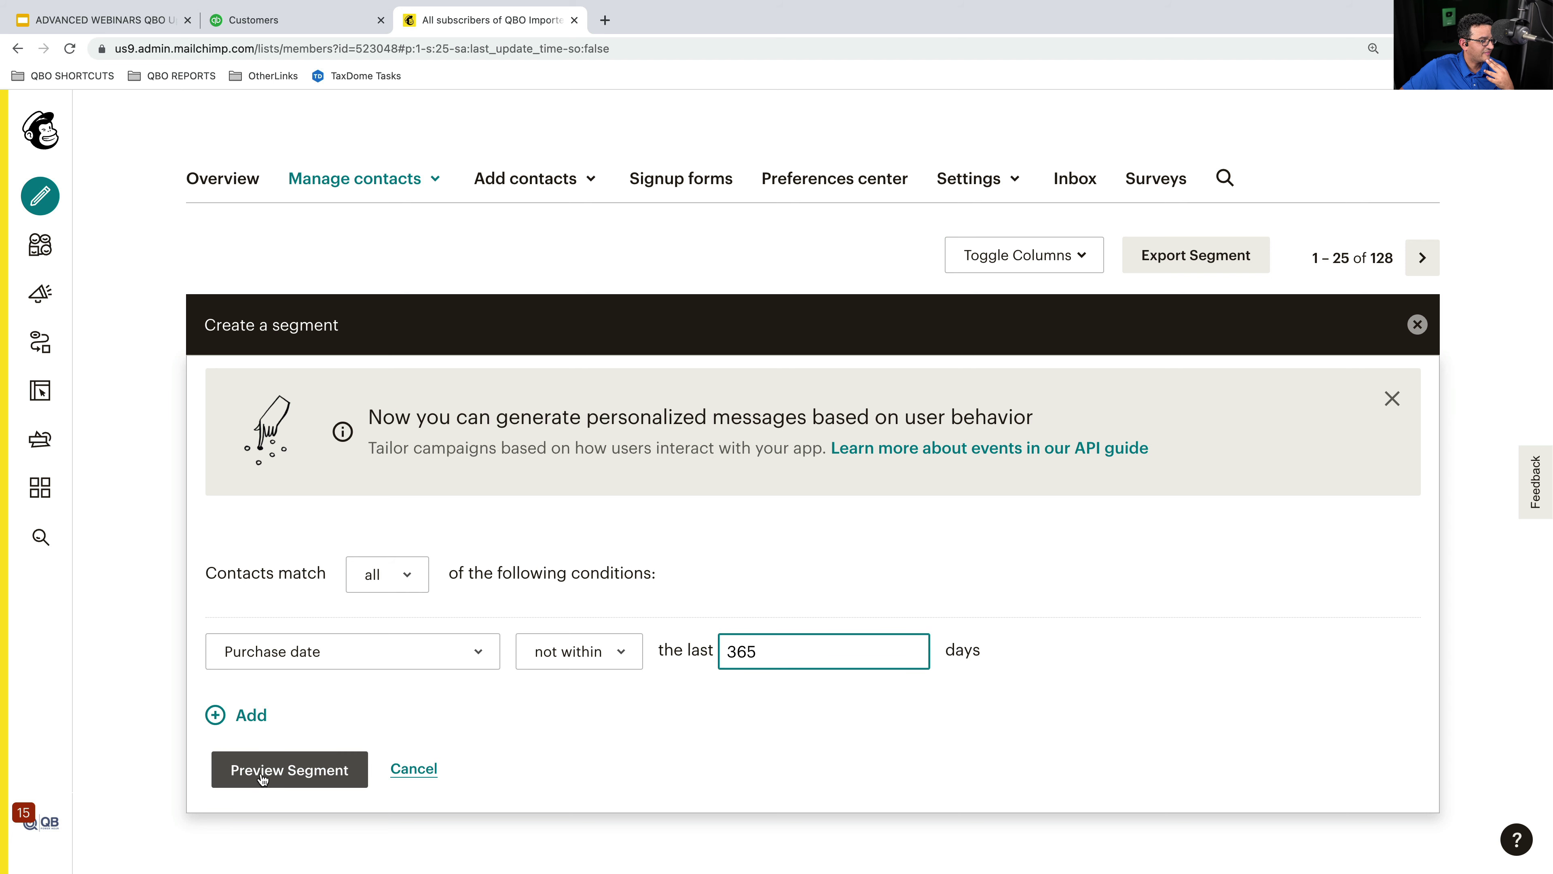
pyautogui.click(296, 770)
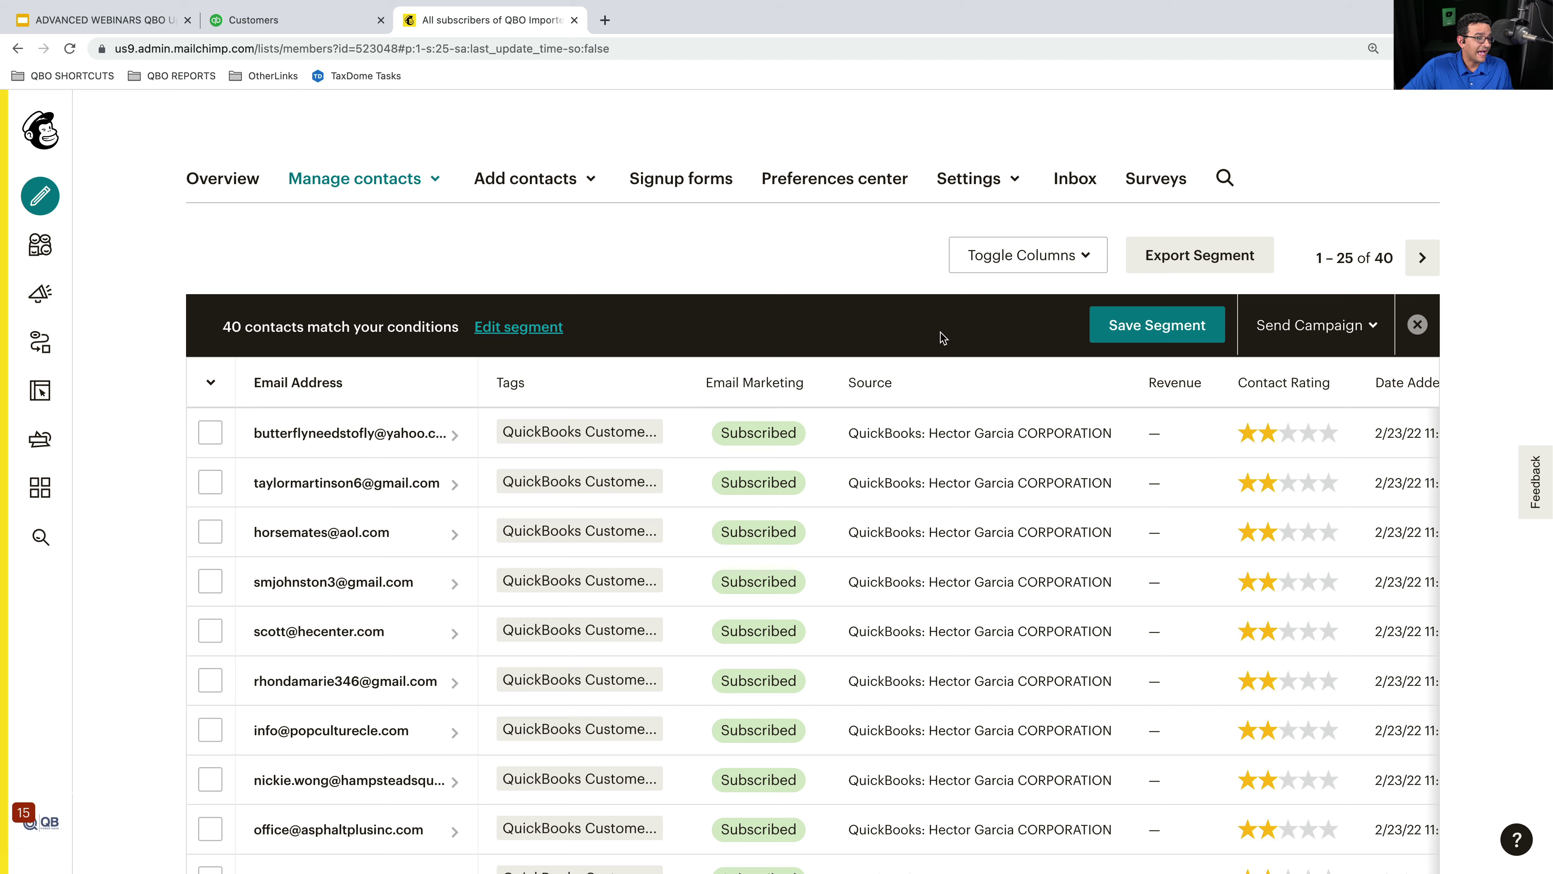
pyautogui.click(1132, 312)
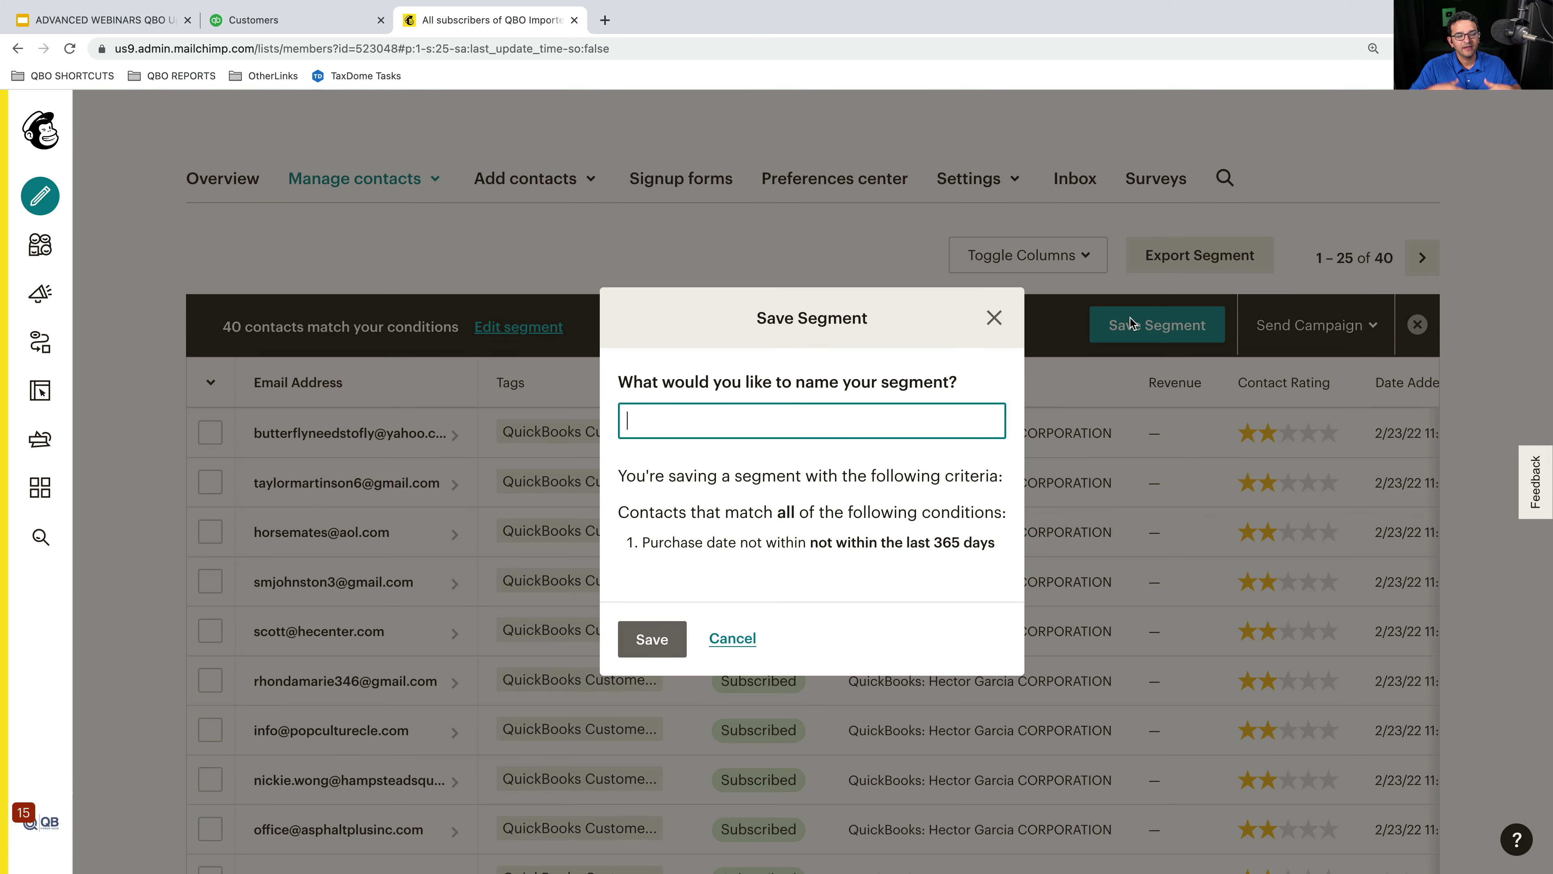